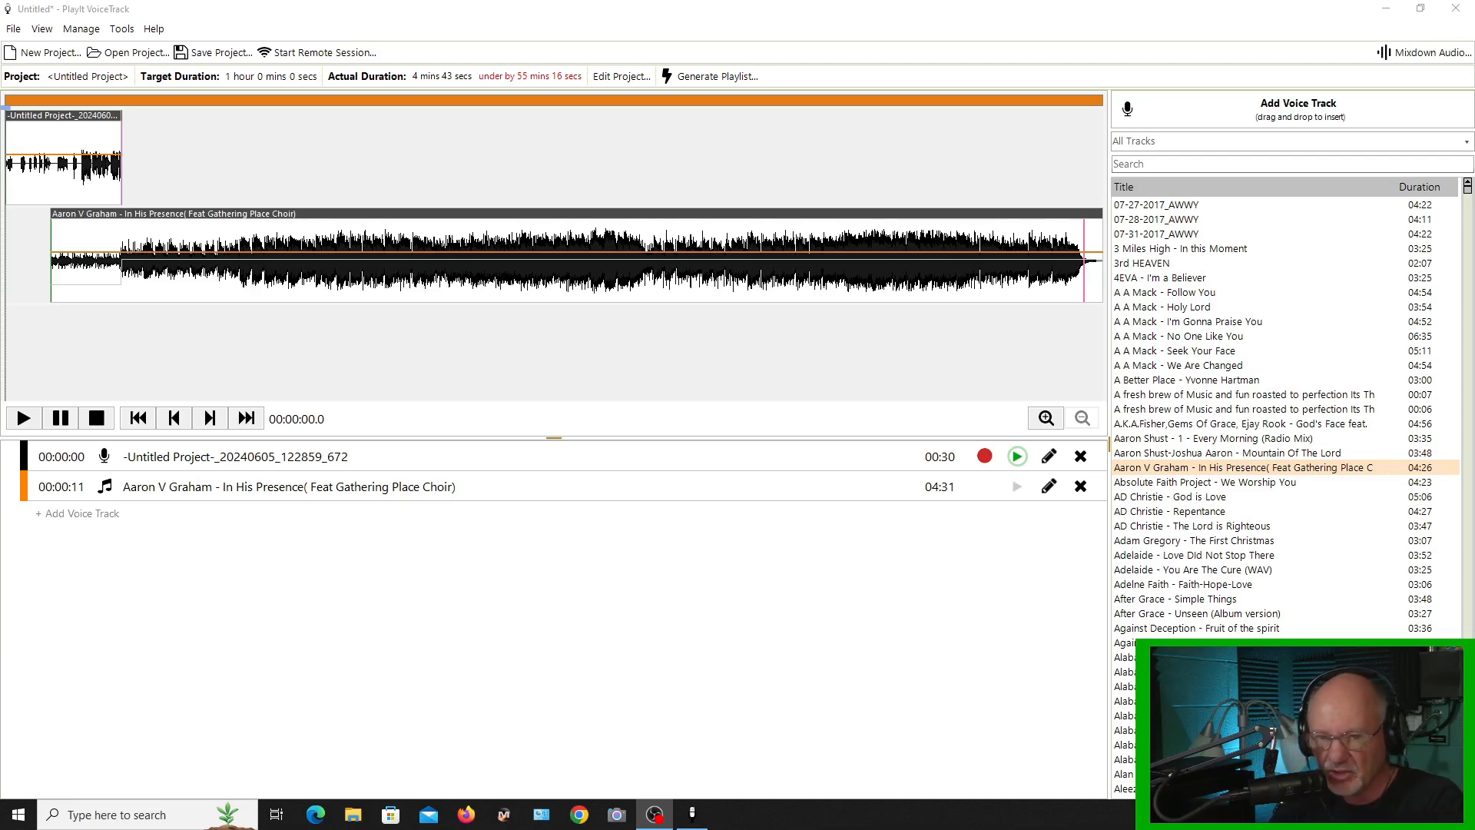
- Remove the recorded voice track and the "Aaron V Graham - In His Presence" song to empty the project
left_click(1047, 264)
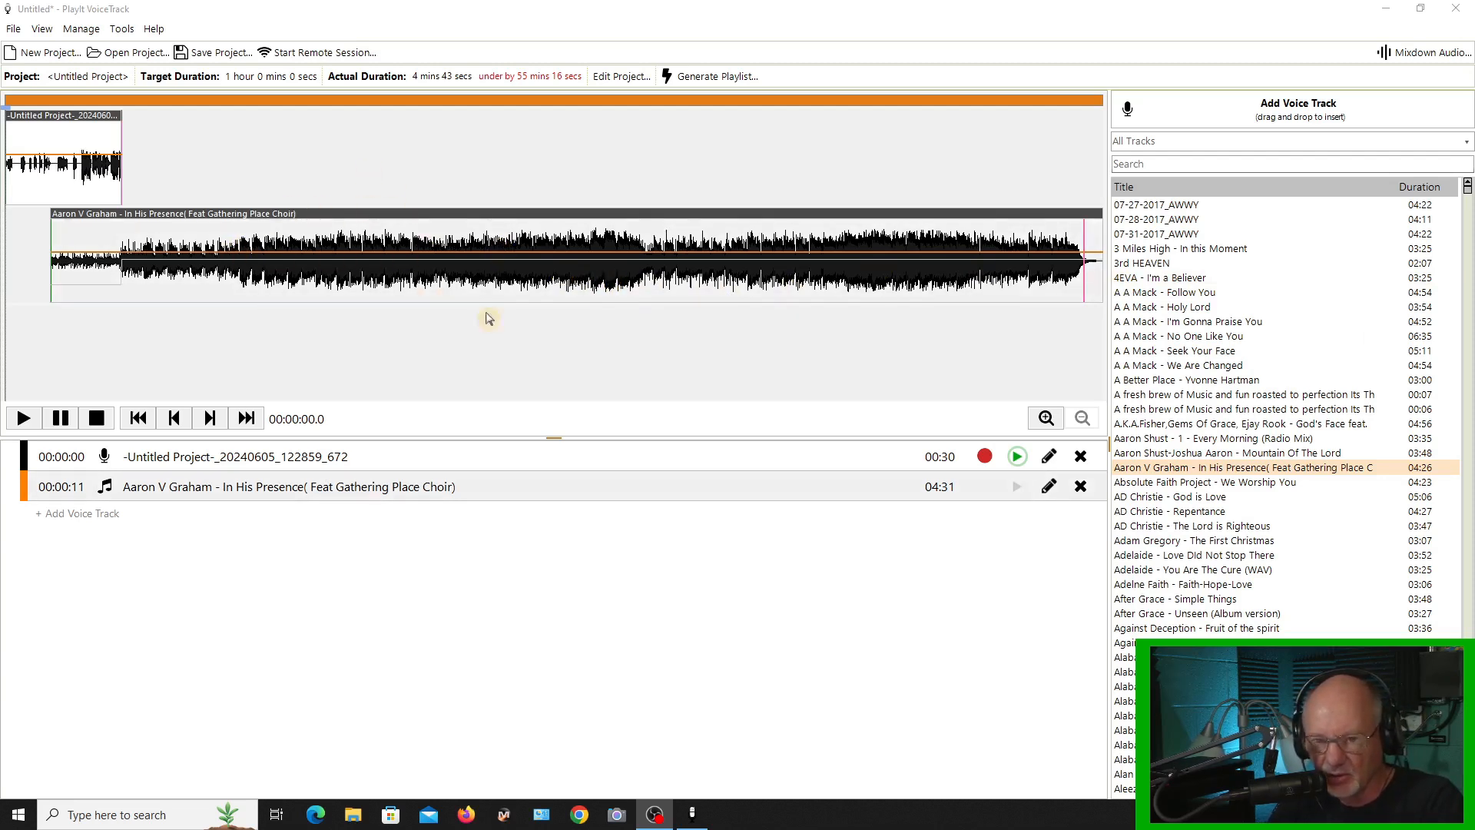
left_click(558, 263)
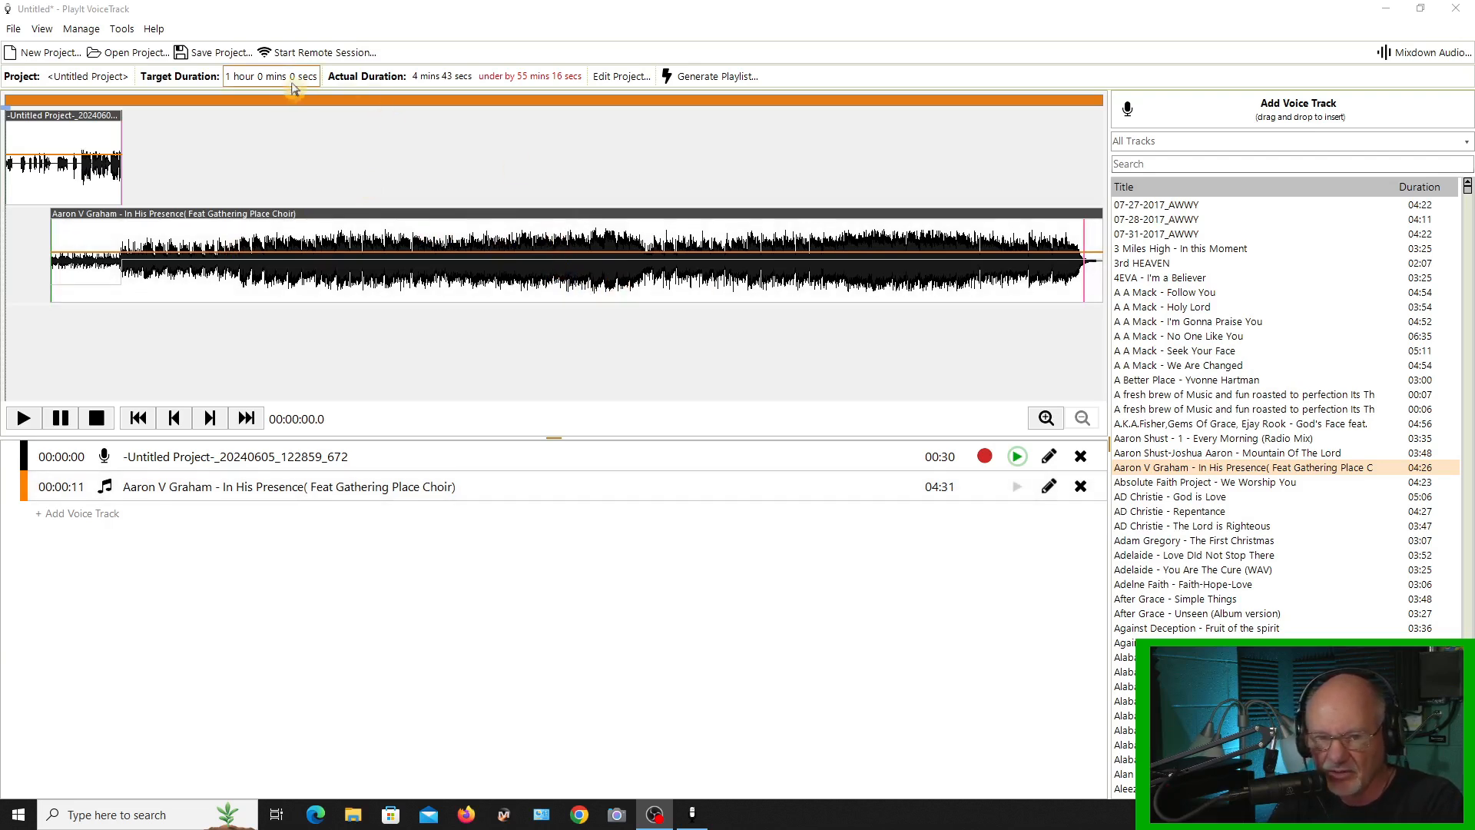
left_click(1082, 457)
left_click(1080, 457)
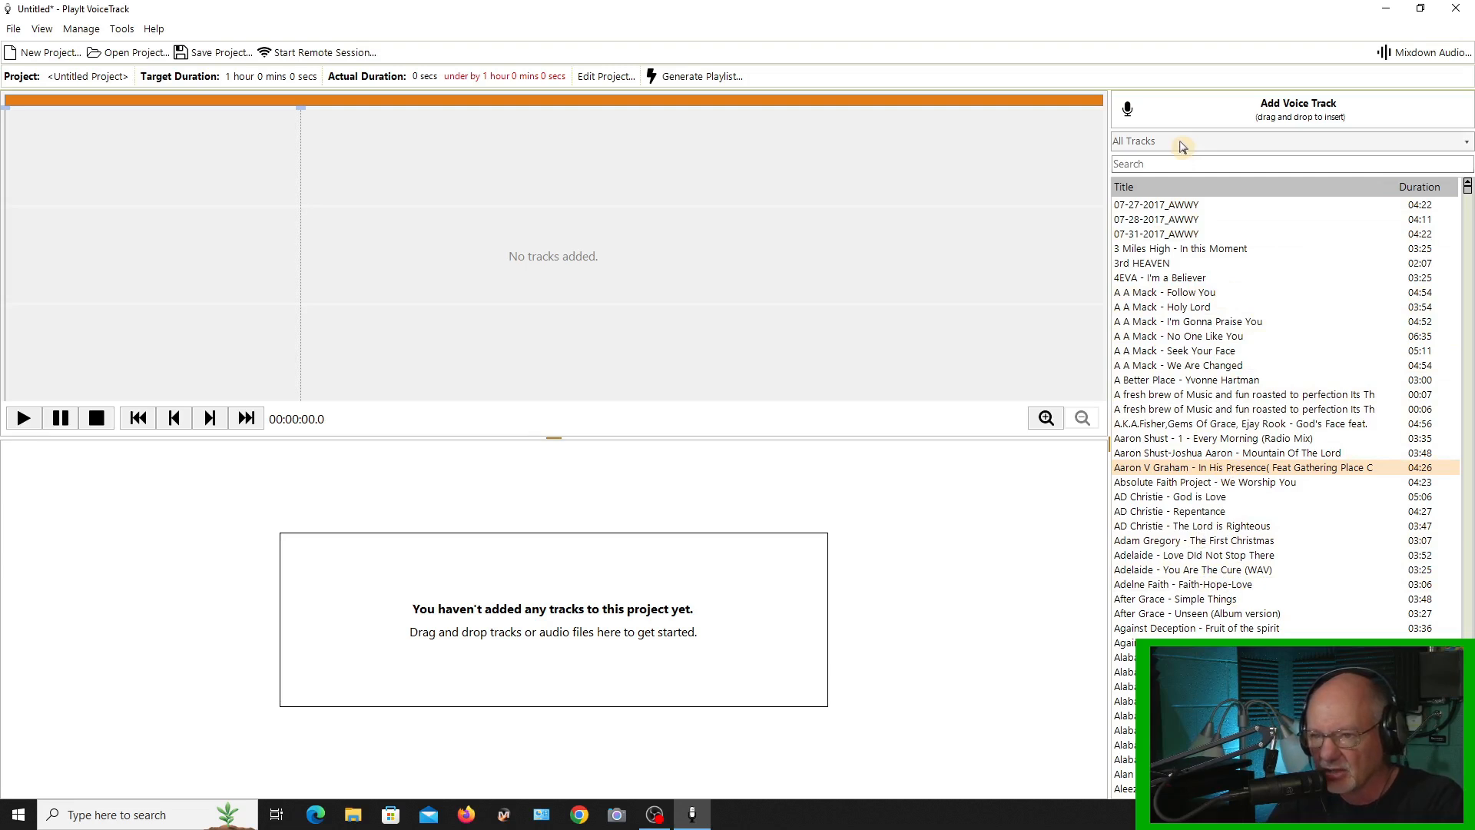
- Browse the library categories 1-New Addn LINERS, 1-WNSM Liners and 2-WNSM-DB Jingles
left_click(1155, 146)
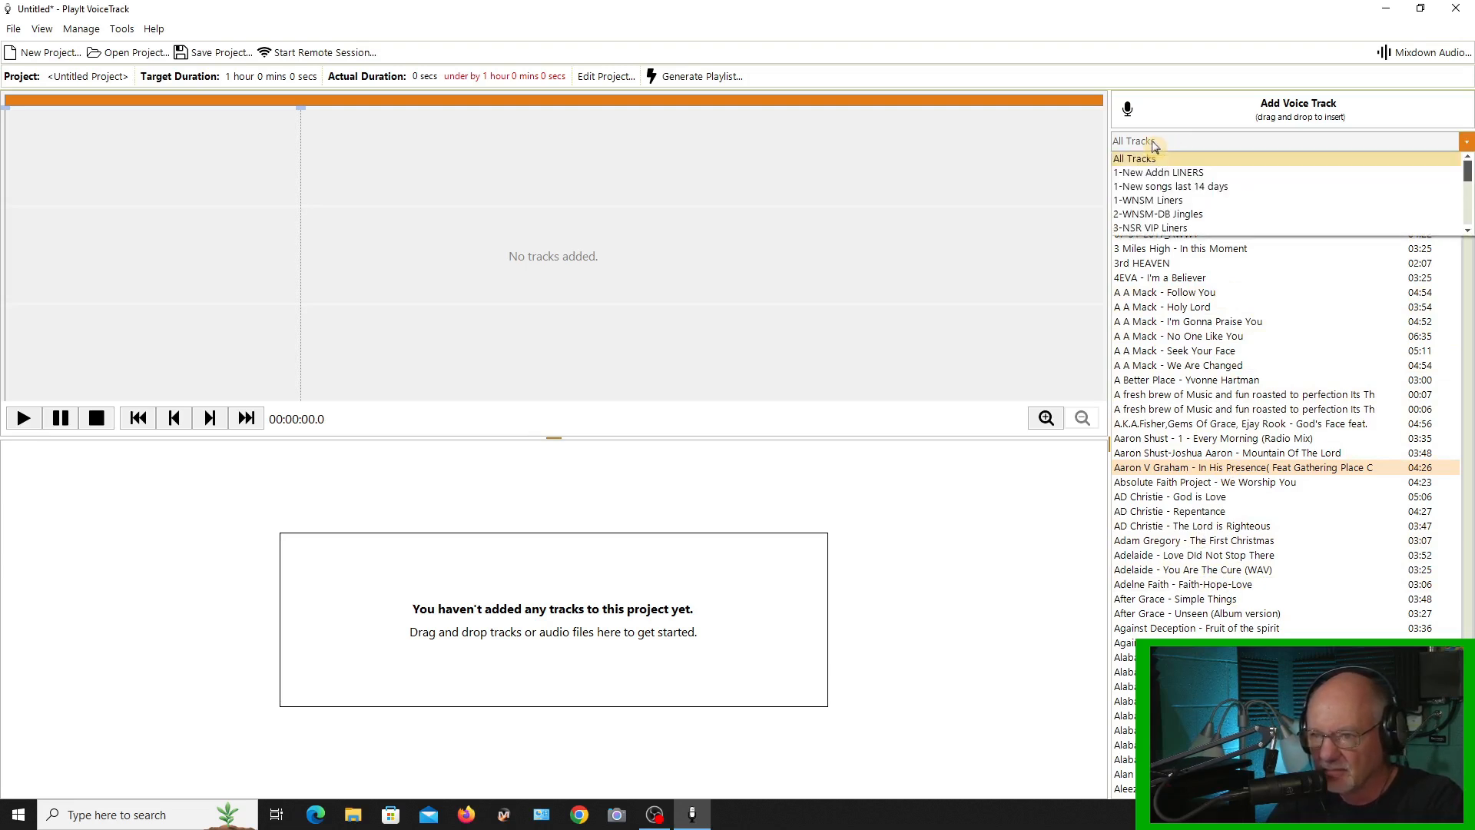
left_click(1181, 173)
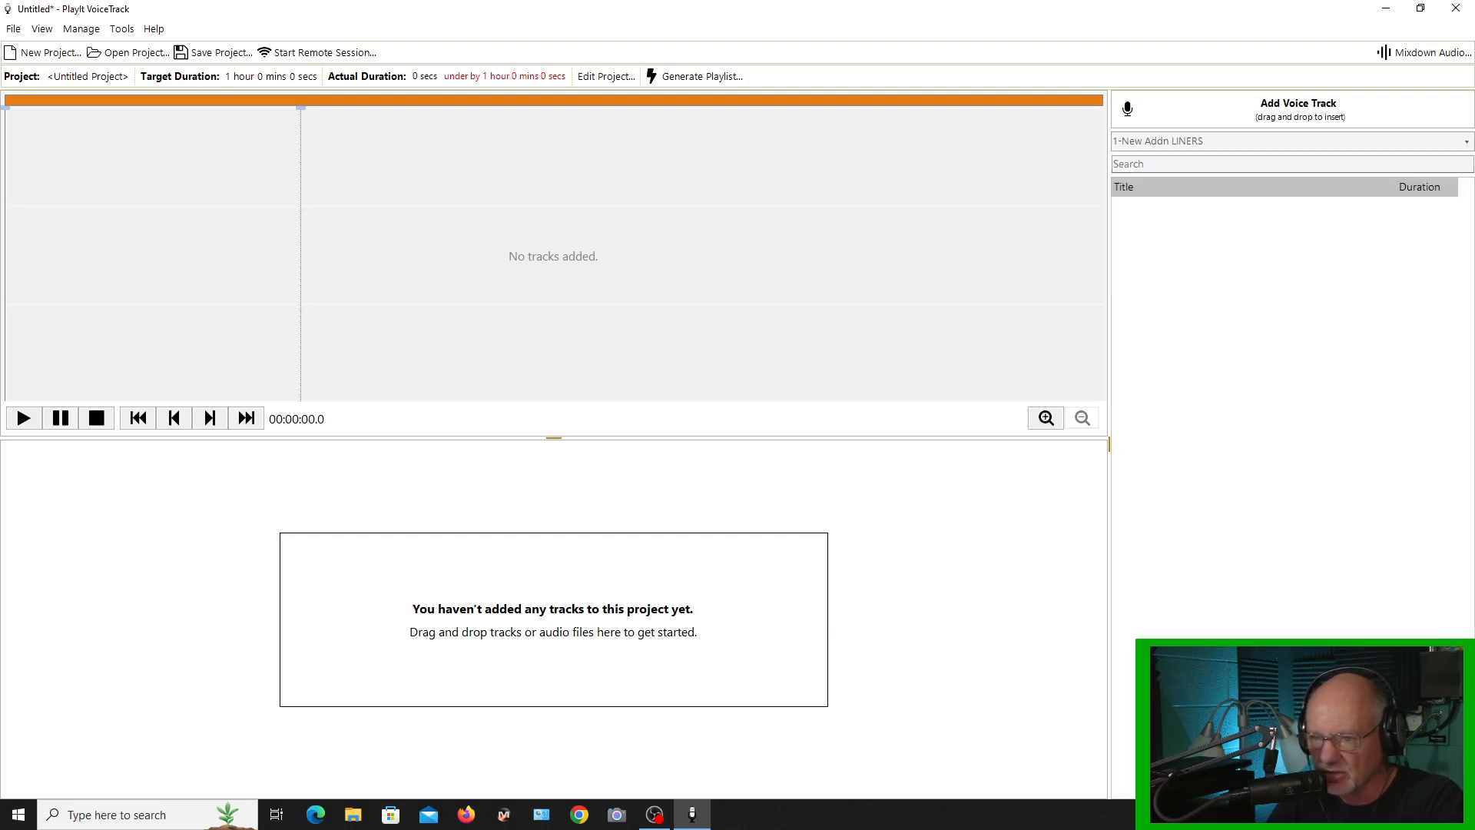
left_click(1183, 143)
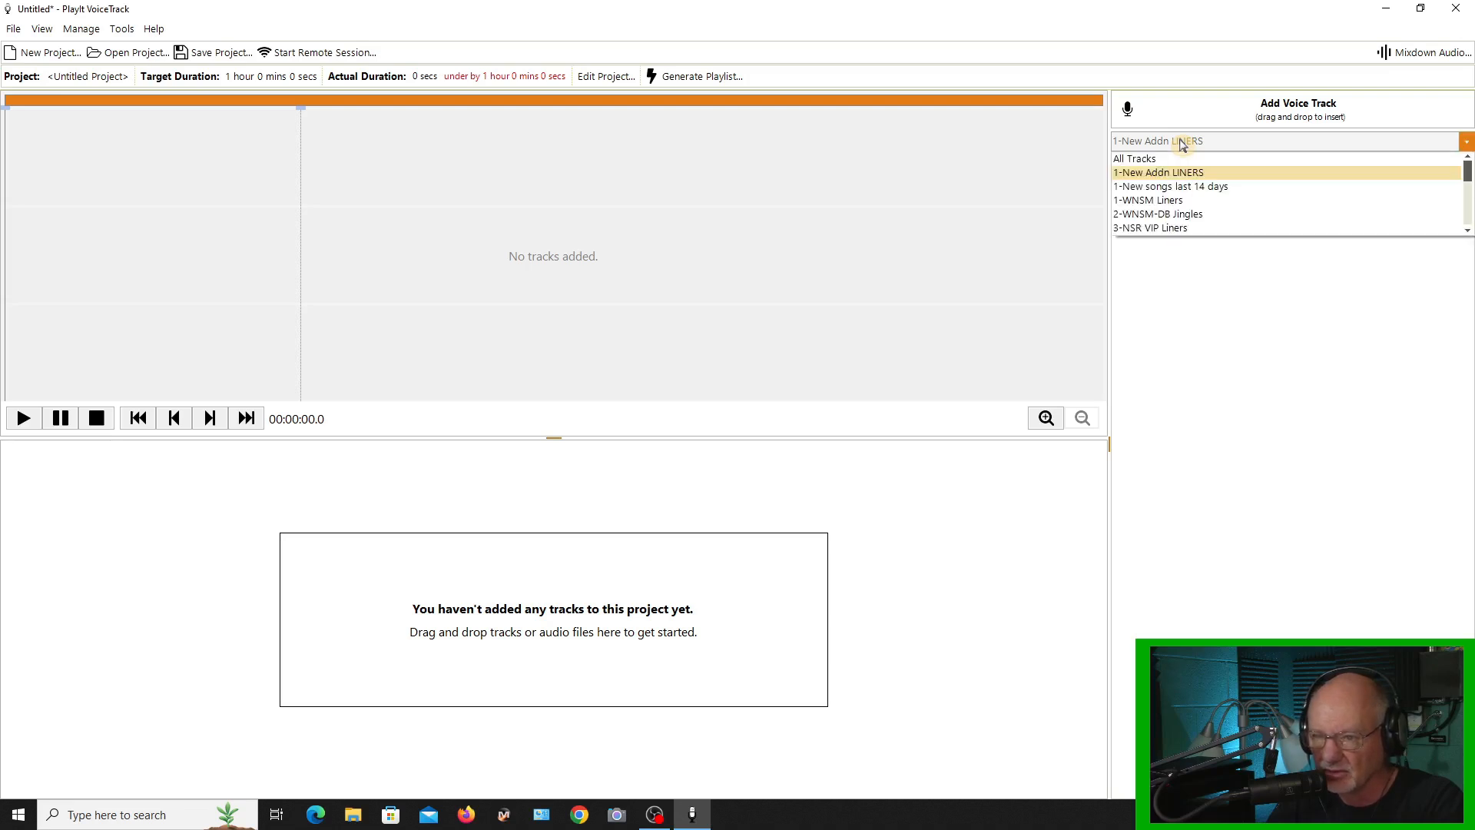
left_click(1167, 201)
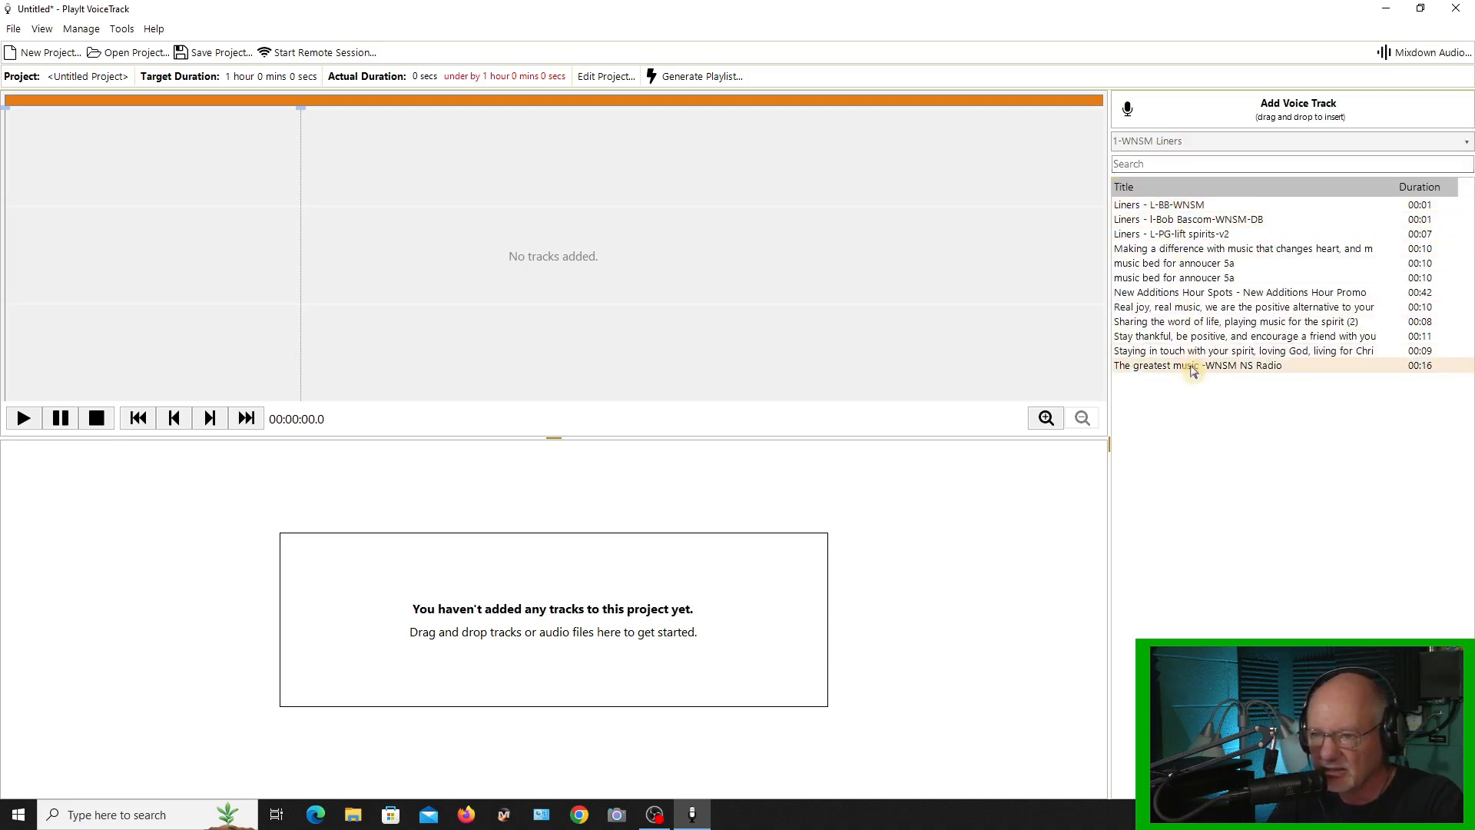
left_click(1203, 143)
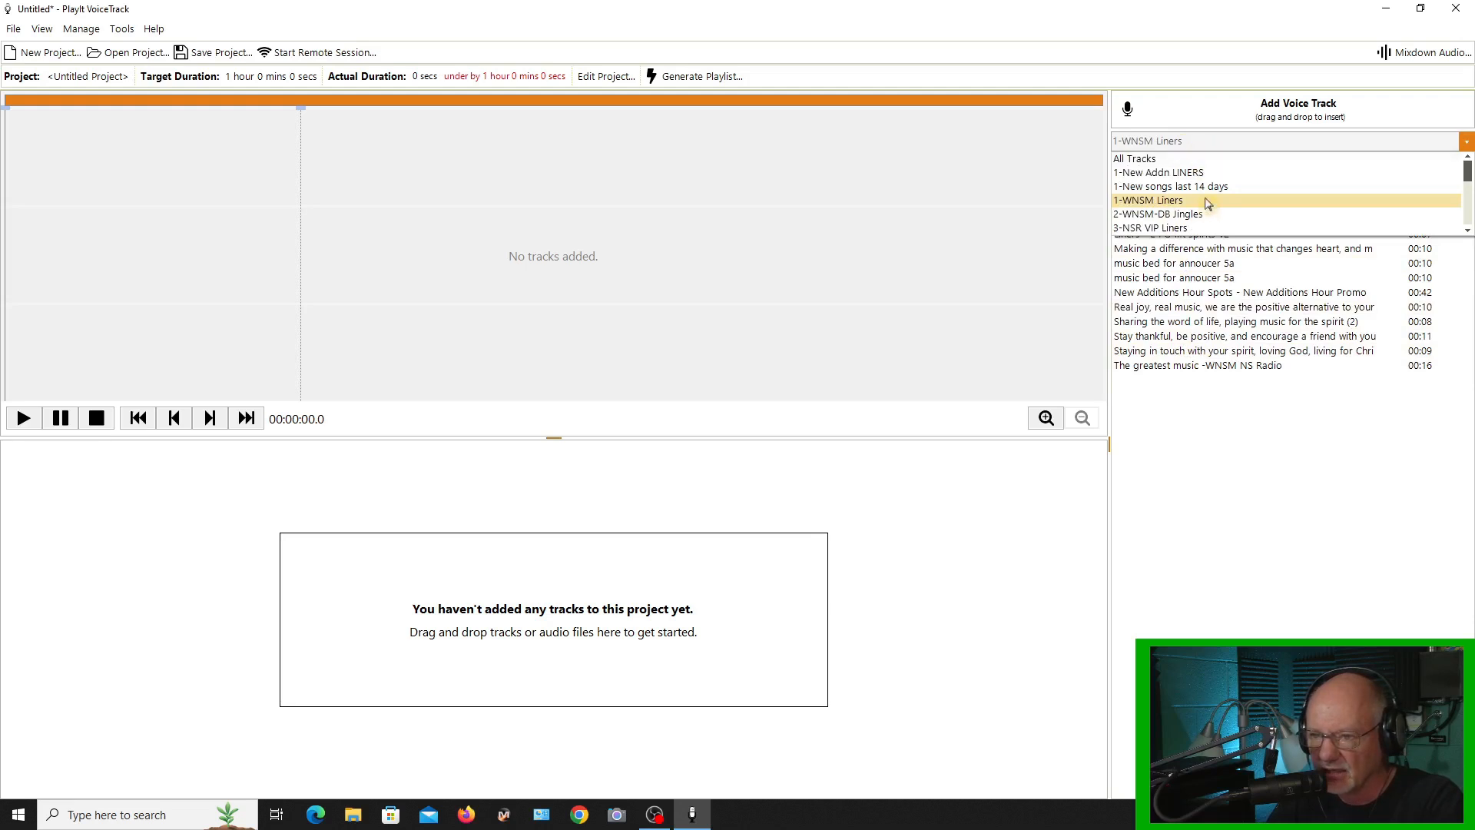
left_click(1208, 219)
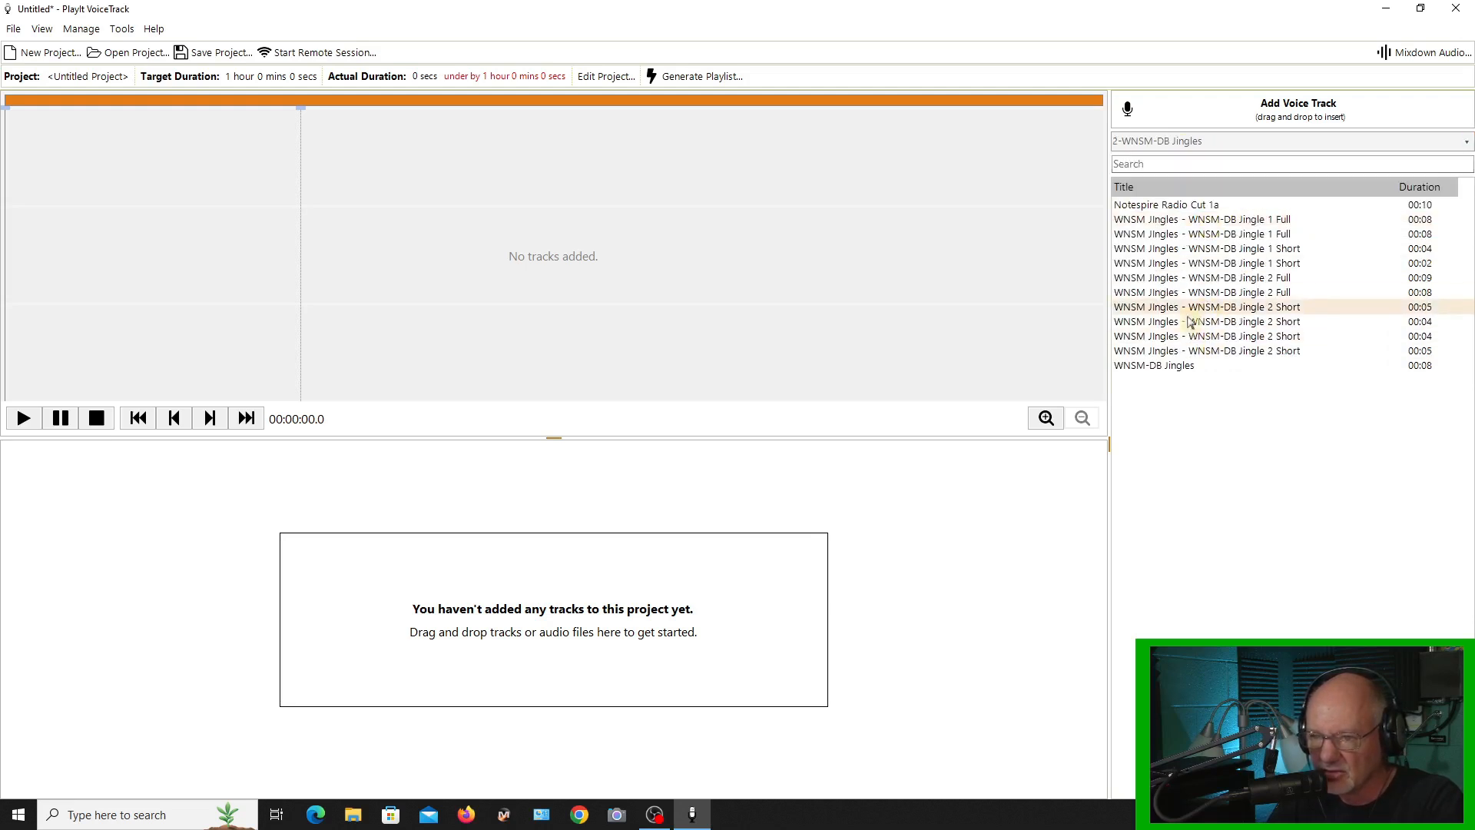
- Filter the track library to the songs category and add "AD Christie - God is Love" to the empty project
left_click(1197, 144)
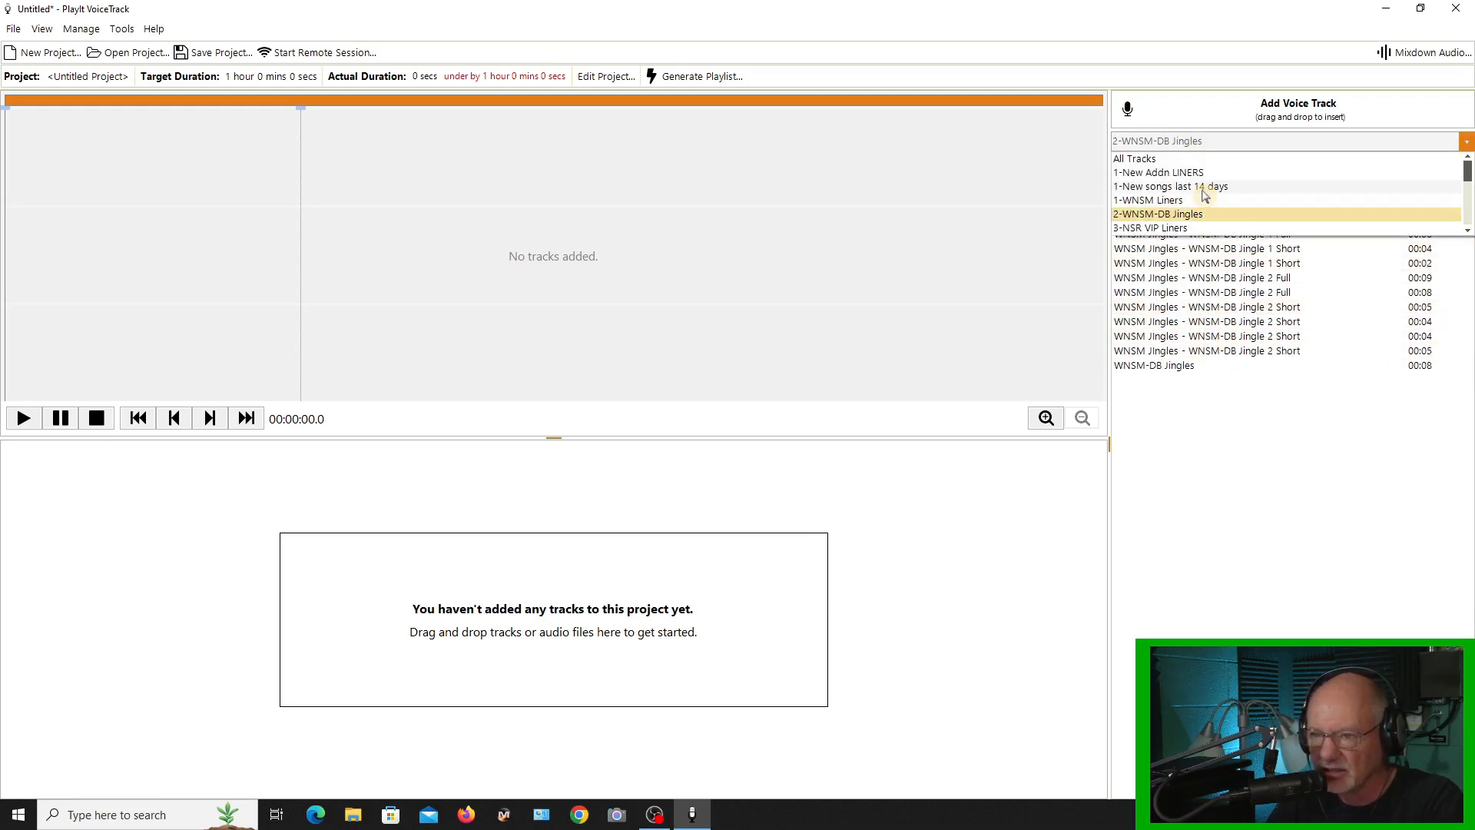
scroll(1206, 198, "down", 3)
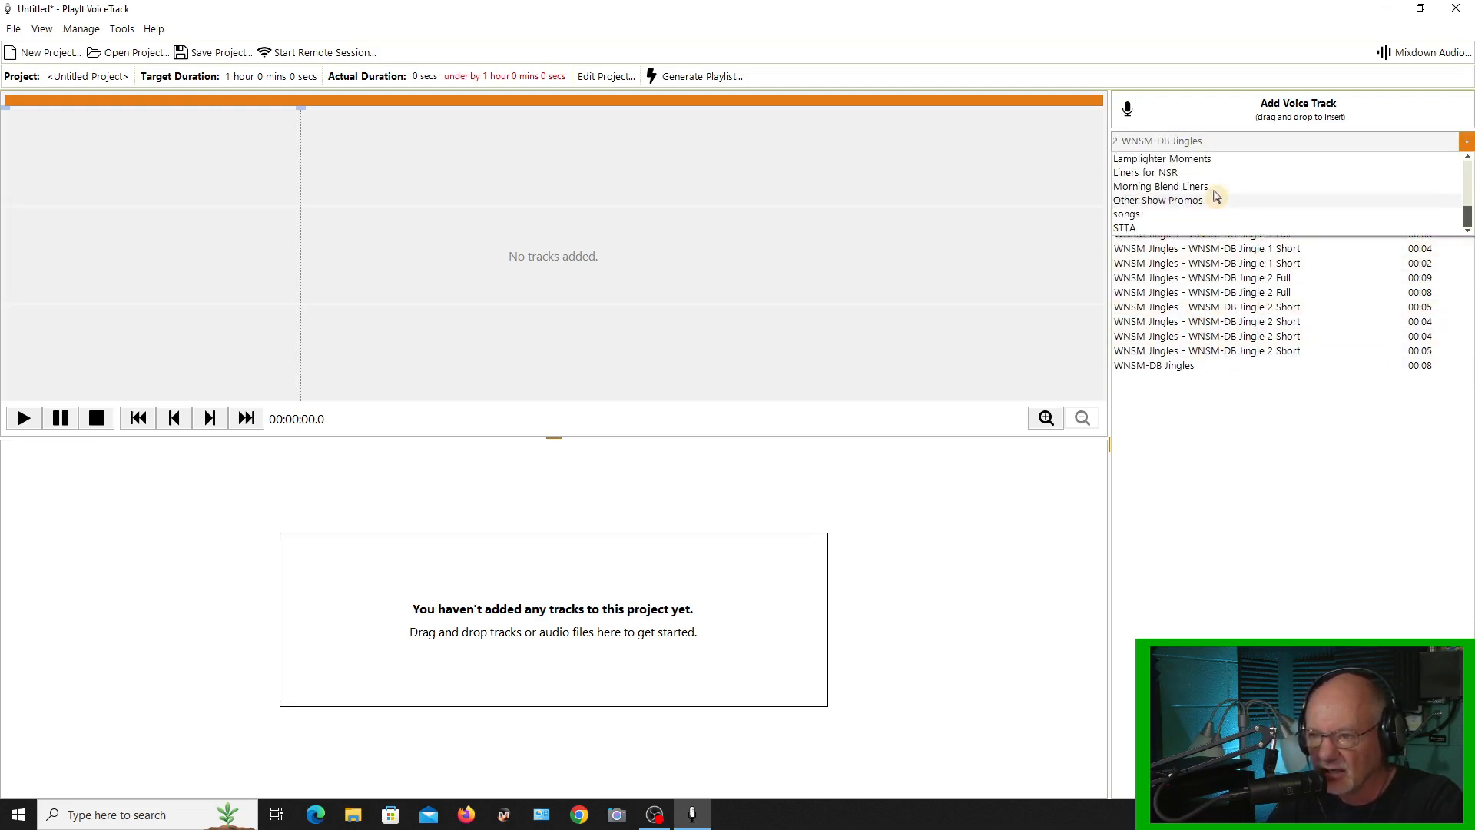
left_click(1130, 215)
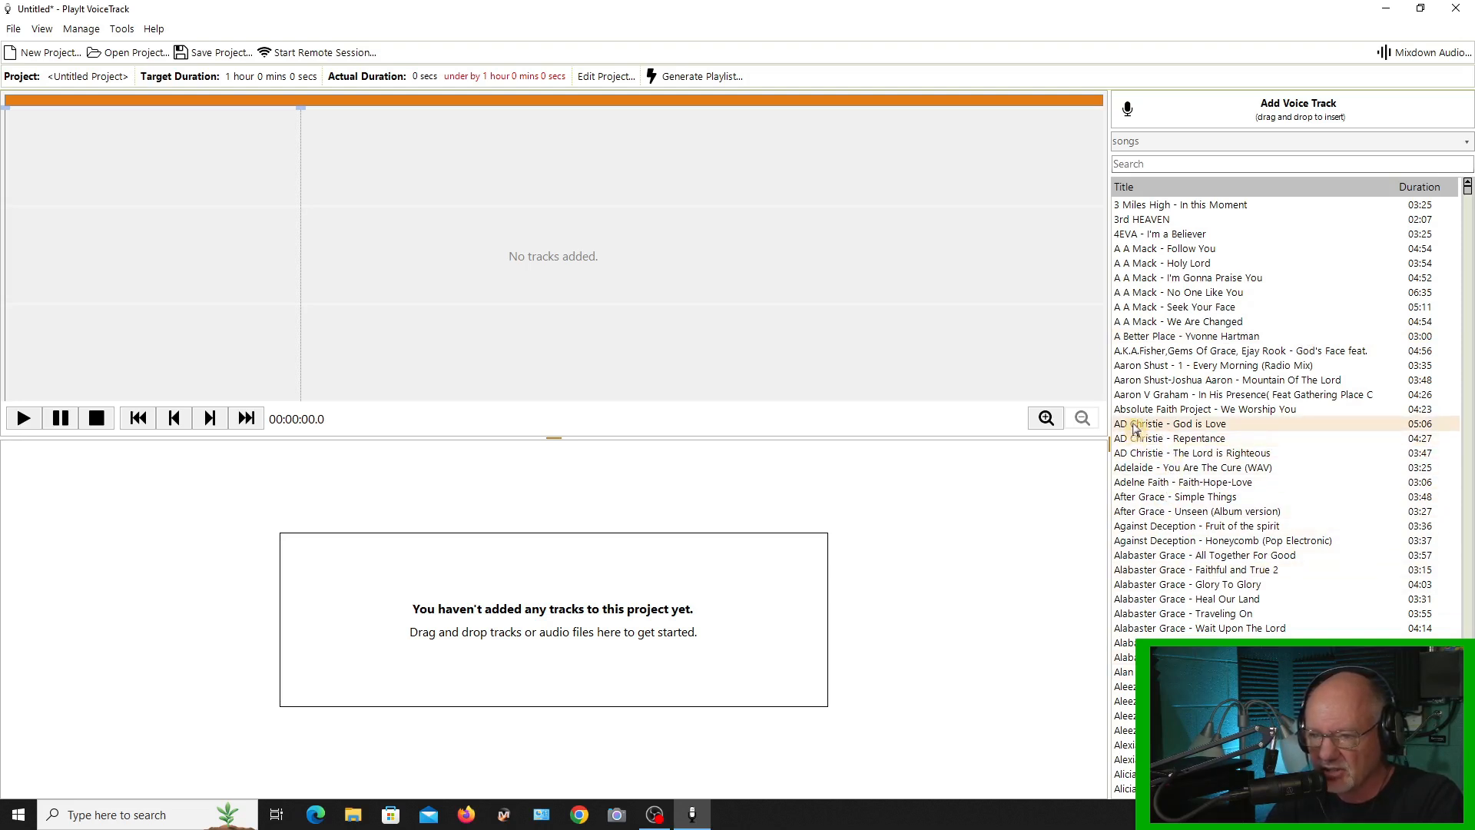
left_click_drag(1135, 430, 368, 464)
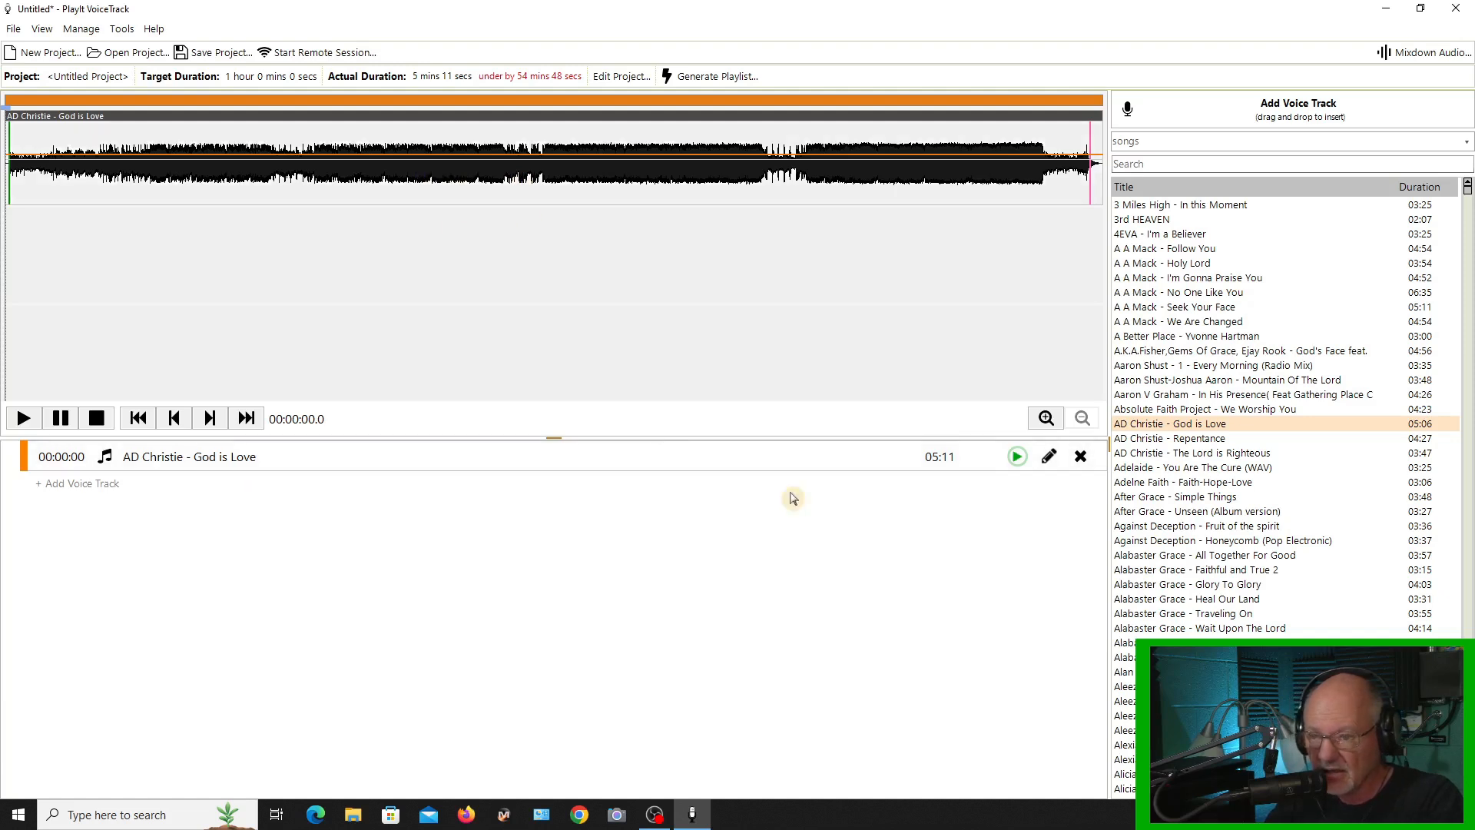
- Add "Amy King- I Choose To Believe MP3" and "Angie Taylor - Ready To Run To You" after the first song
scroll(1190, 575, "down", 8)
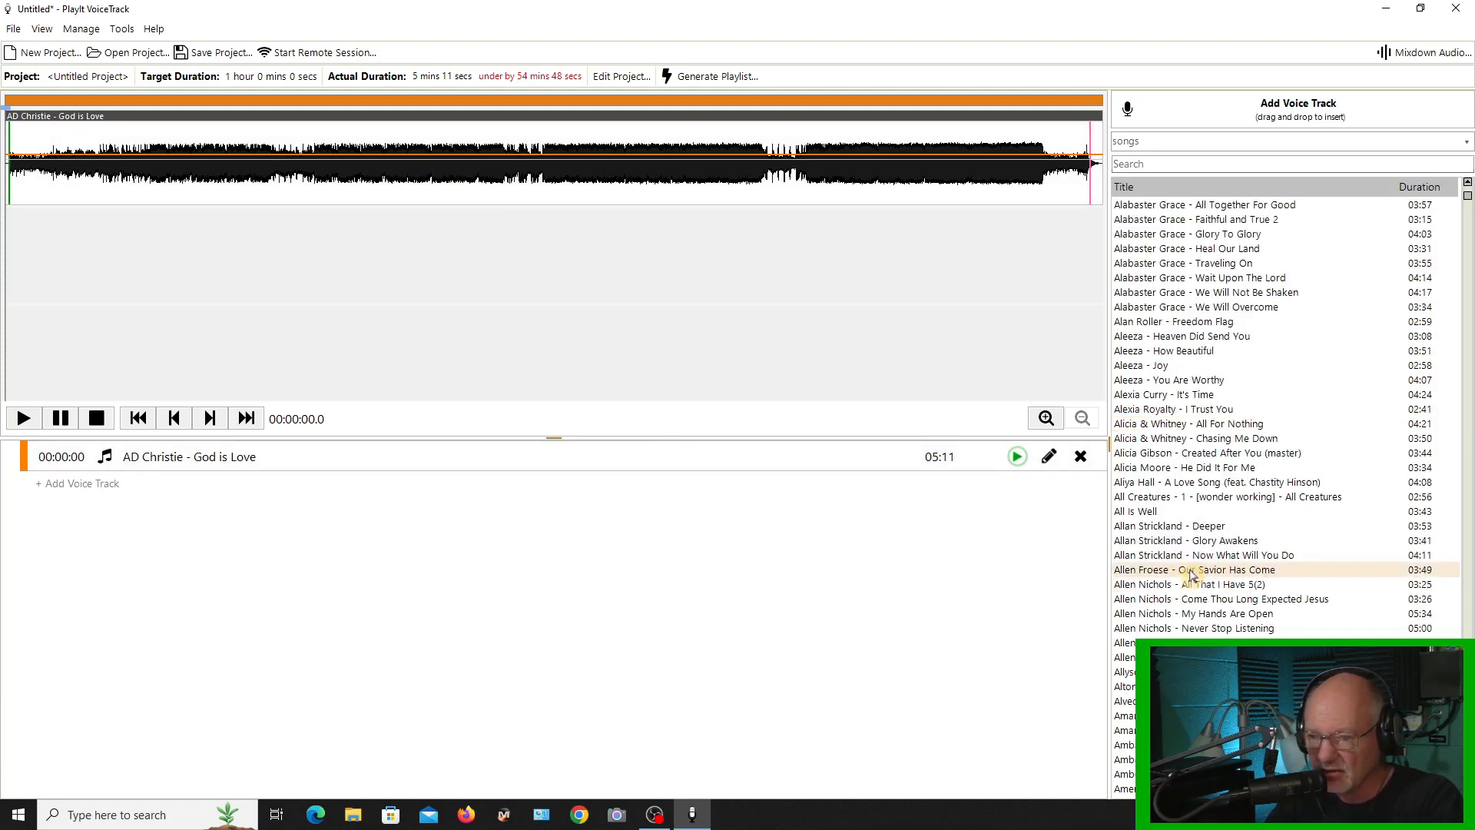
scroll(1190, 574, "down", 6)
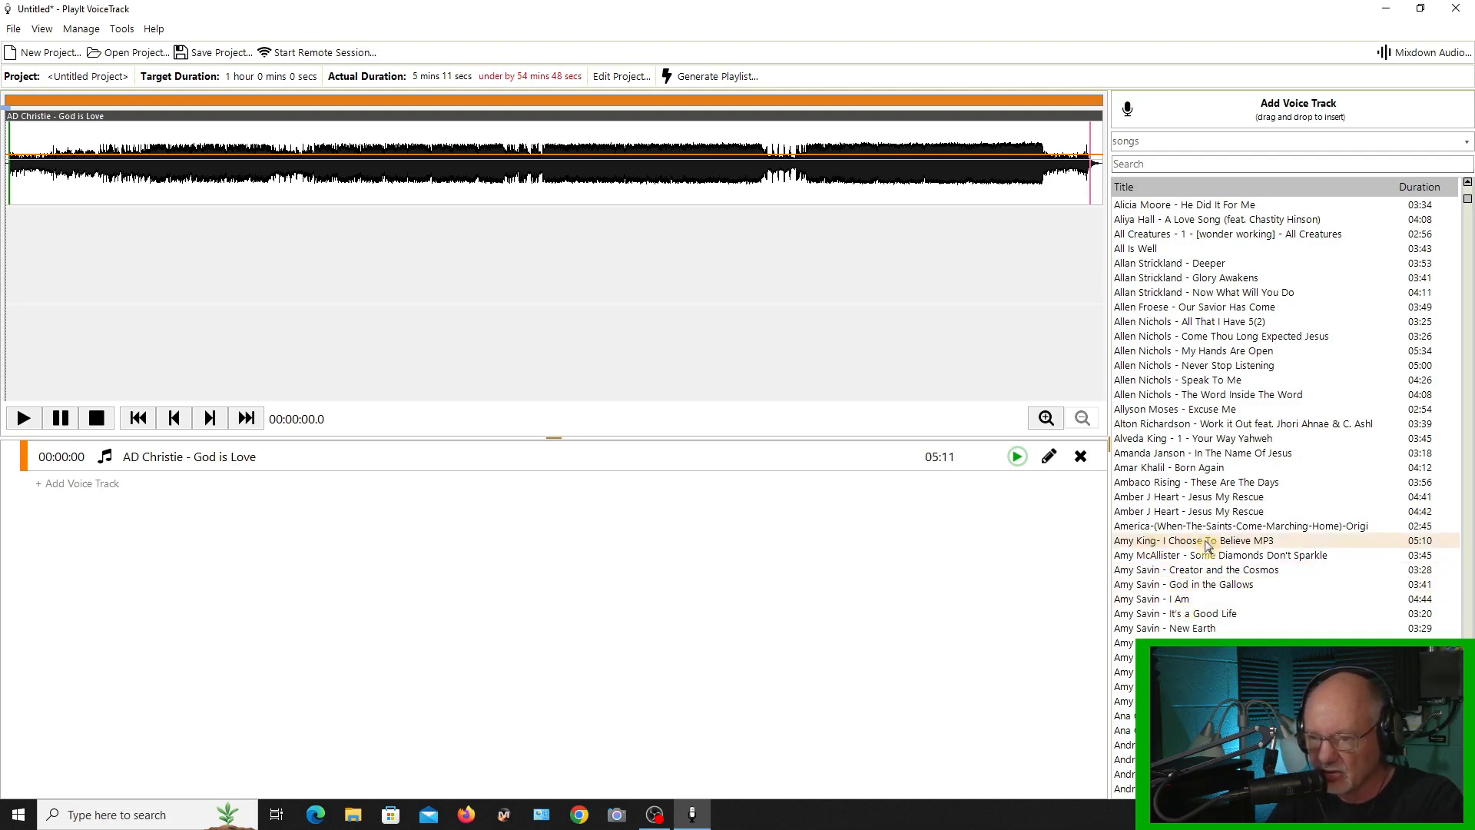
left_click_drag(1140, 547, 403, 492)
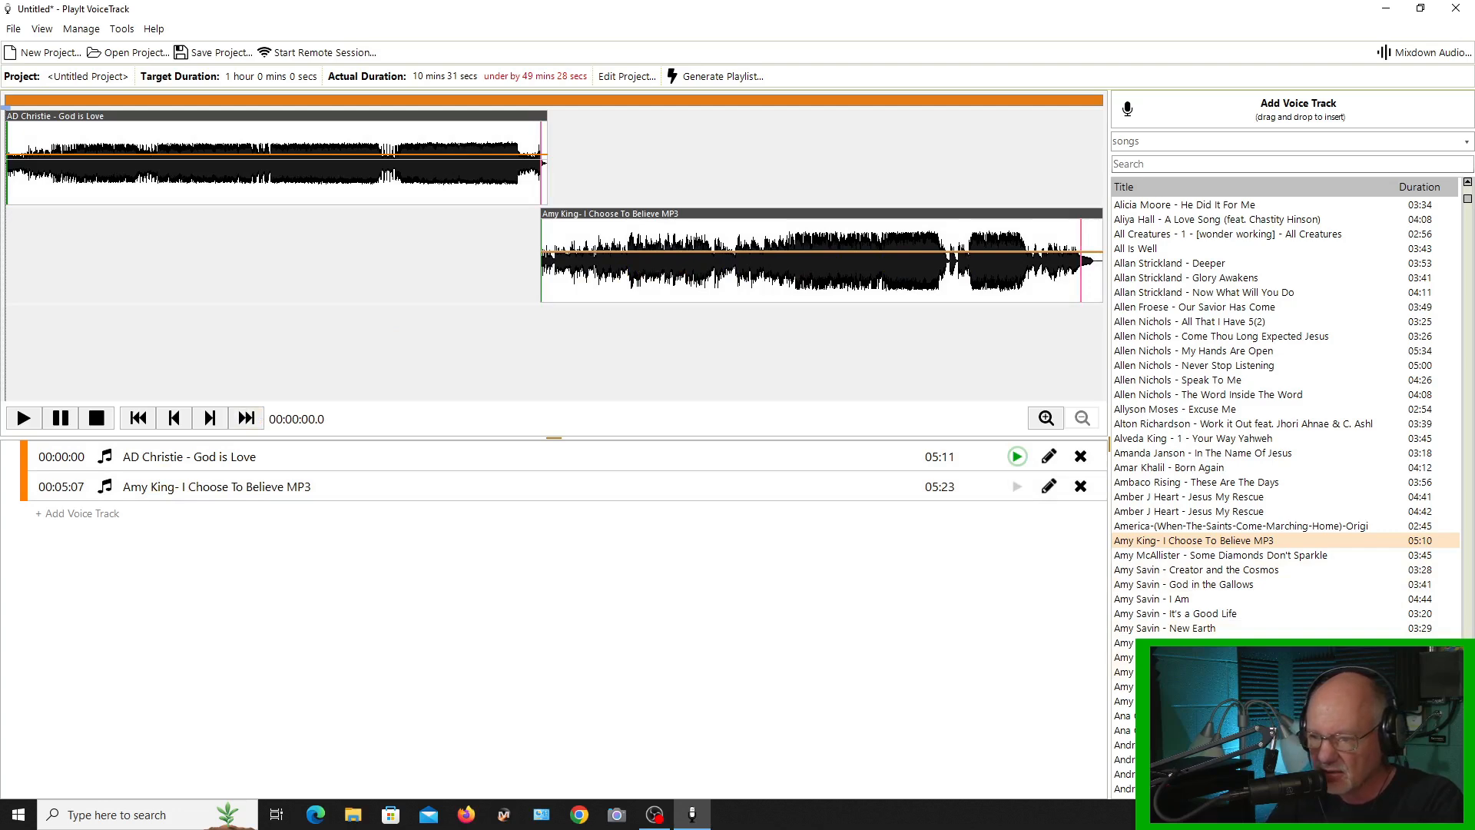
scroll(1468, 296, "down", 20)
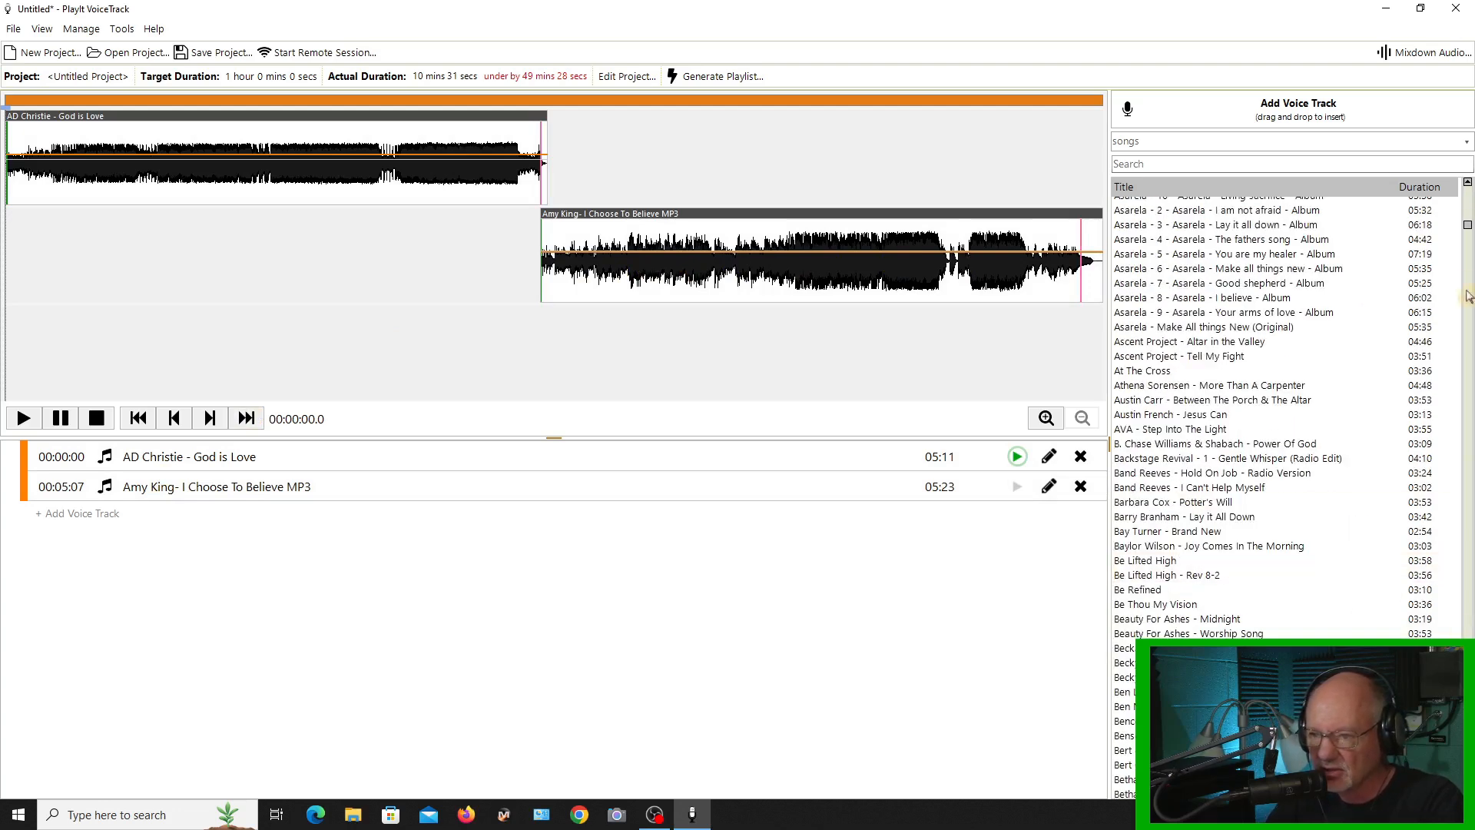
left_click(1469, 209)
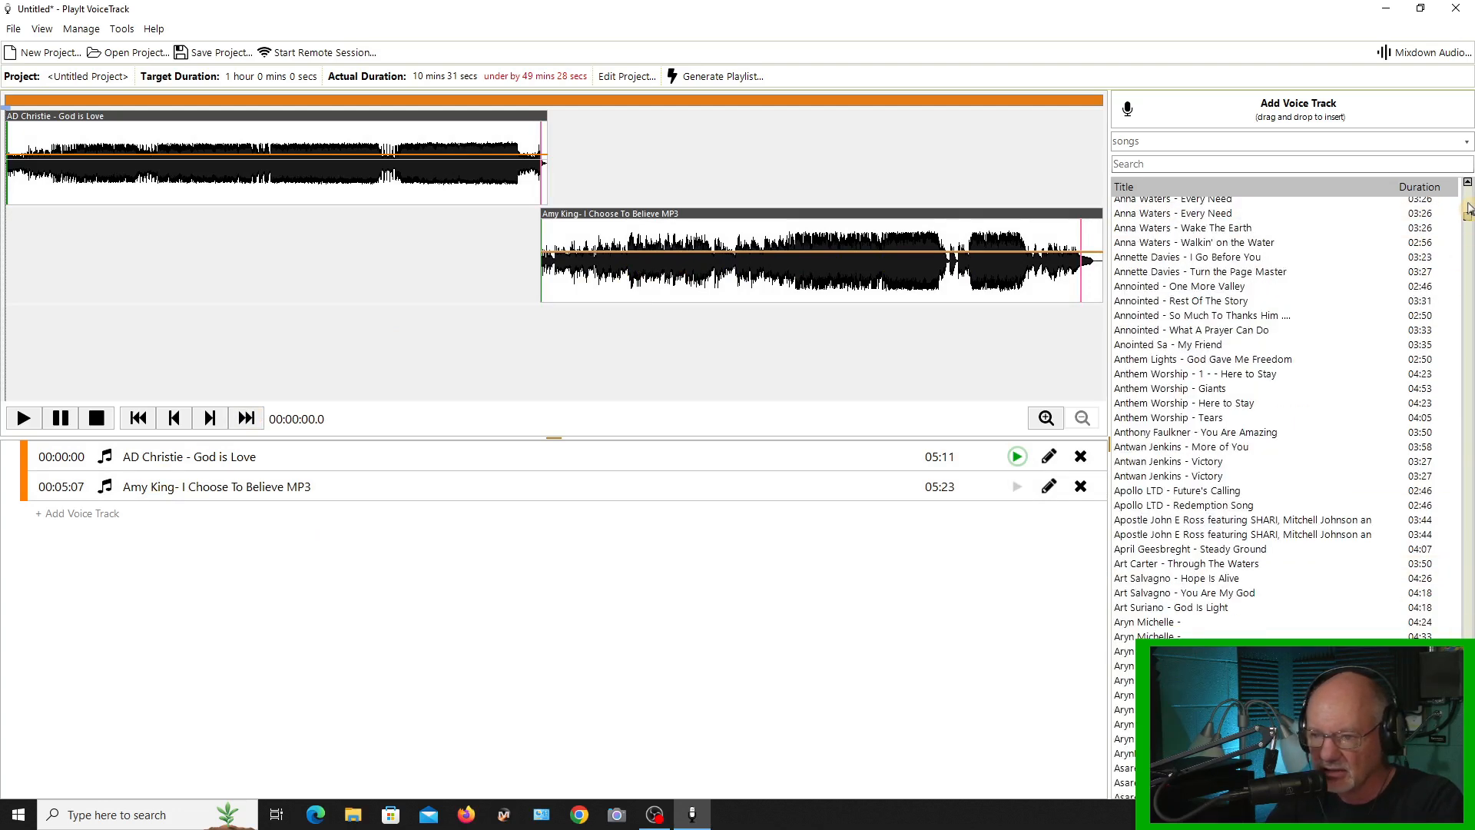
left_click(1469, 209)
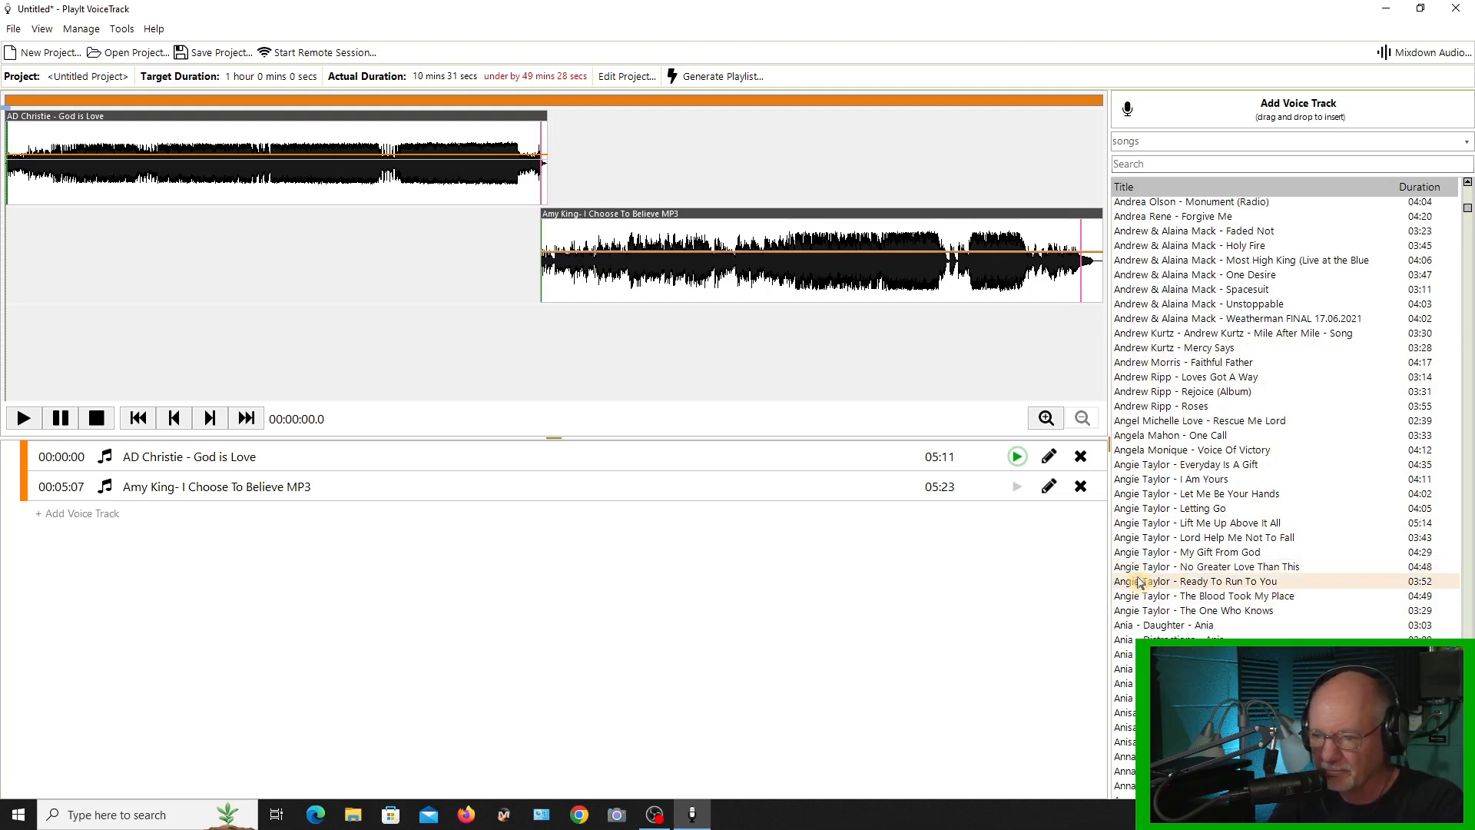
left_click_drag(1132, 588, 848, 533)
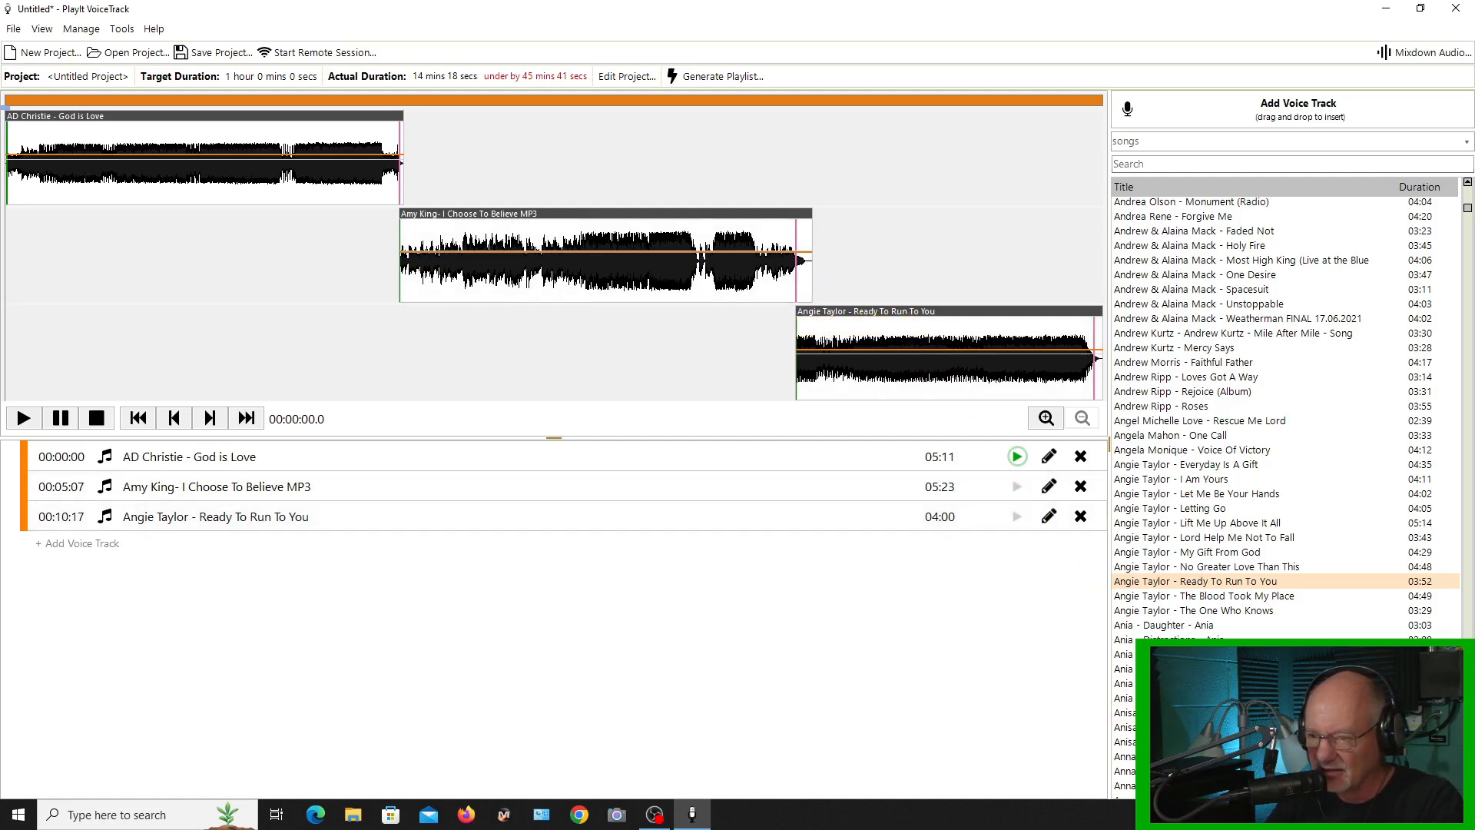
- Add "Christin Price - Kingdom Come" and "Dan Schall - Something Beautiful" to the end of the project
scroll(1284, 500, "down", 20)
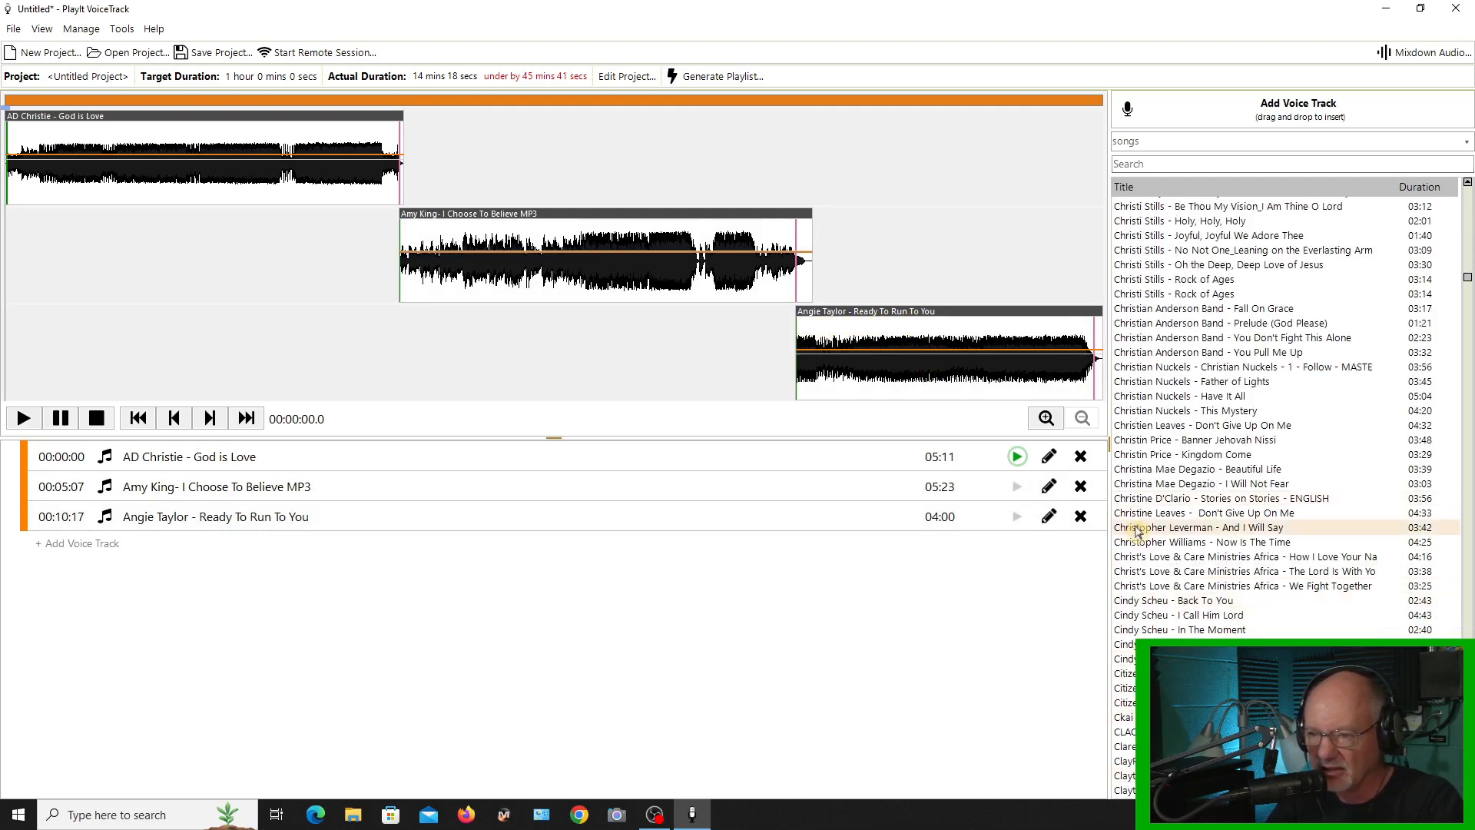
left_click_drag(1169, 459, 761, 543)
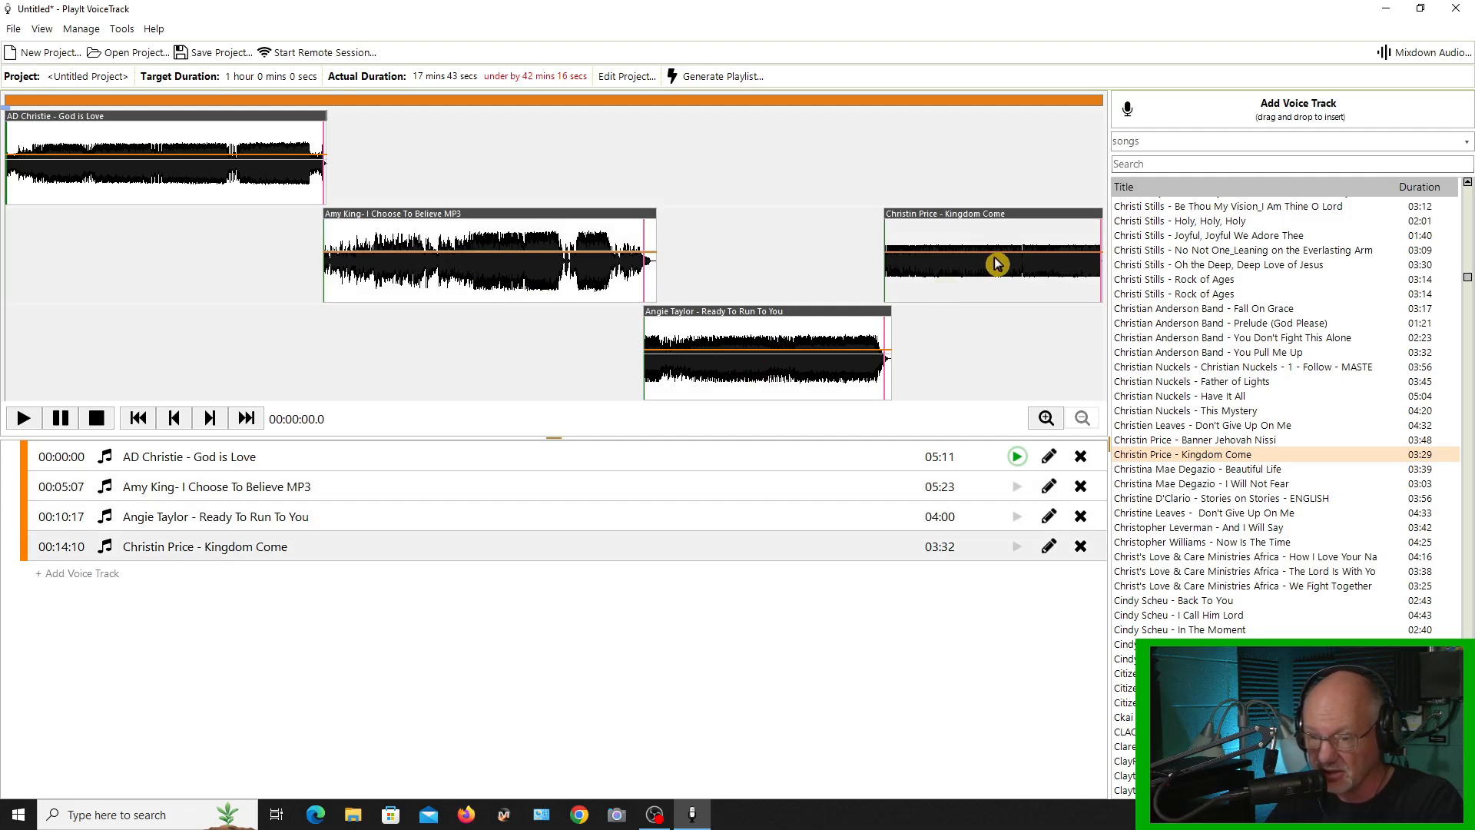
scroll(1190, 584, "down", 7)
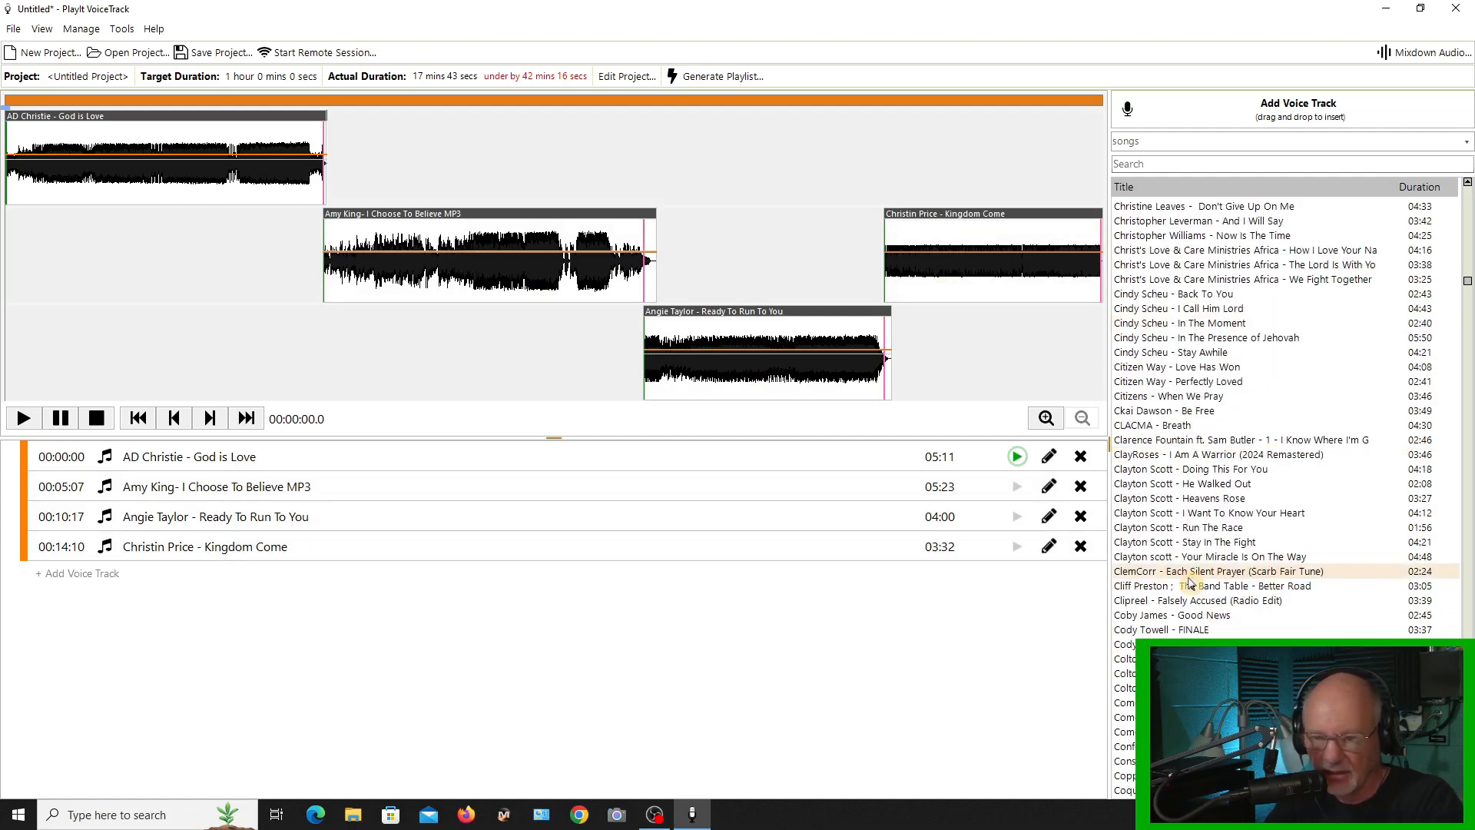
scroll(1190, 583, "down", 15)
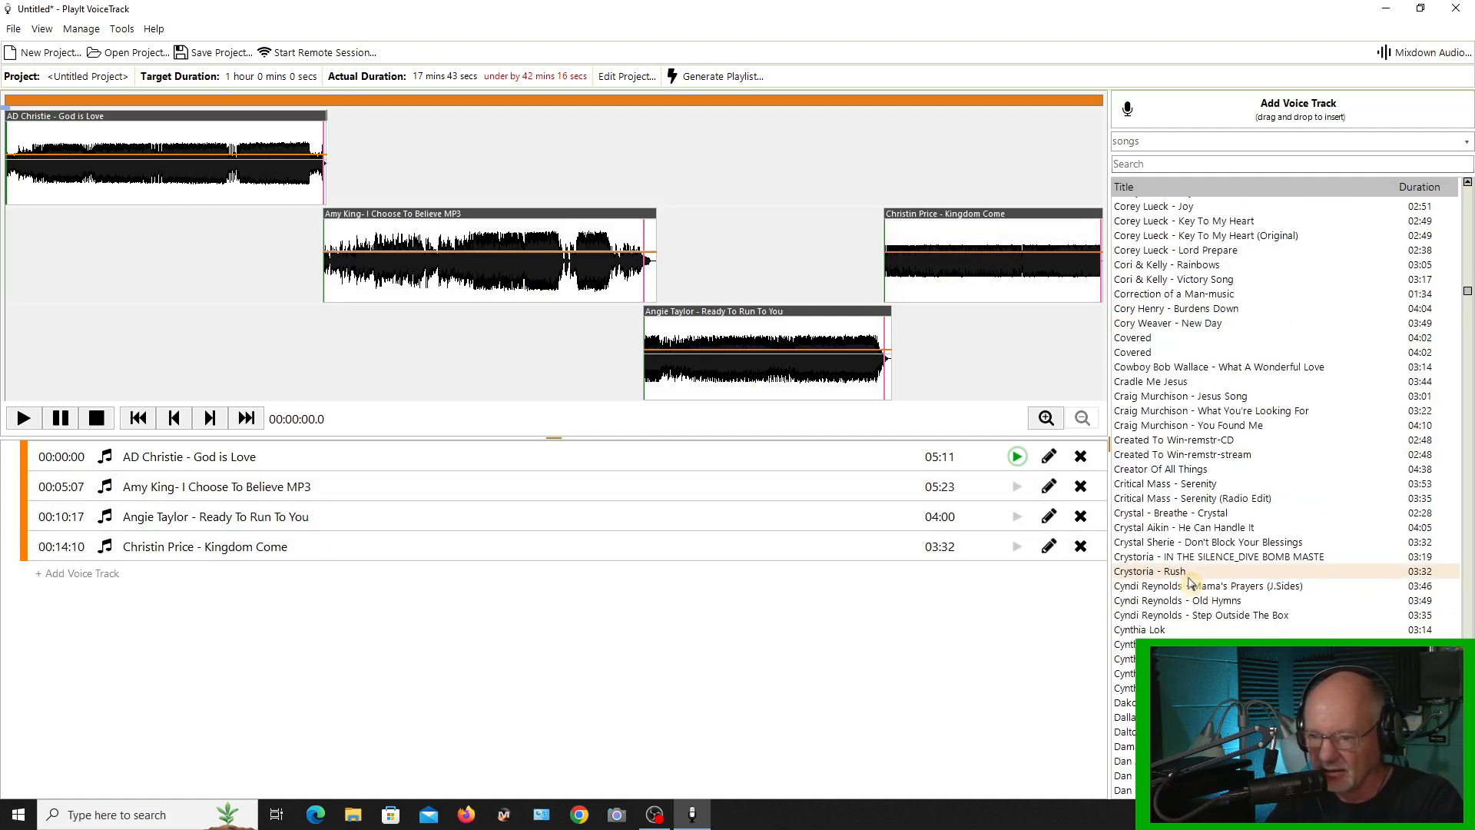
scroll(1191, 583, "down", 20)
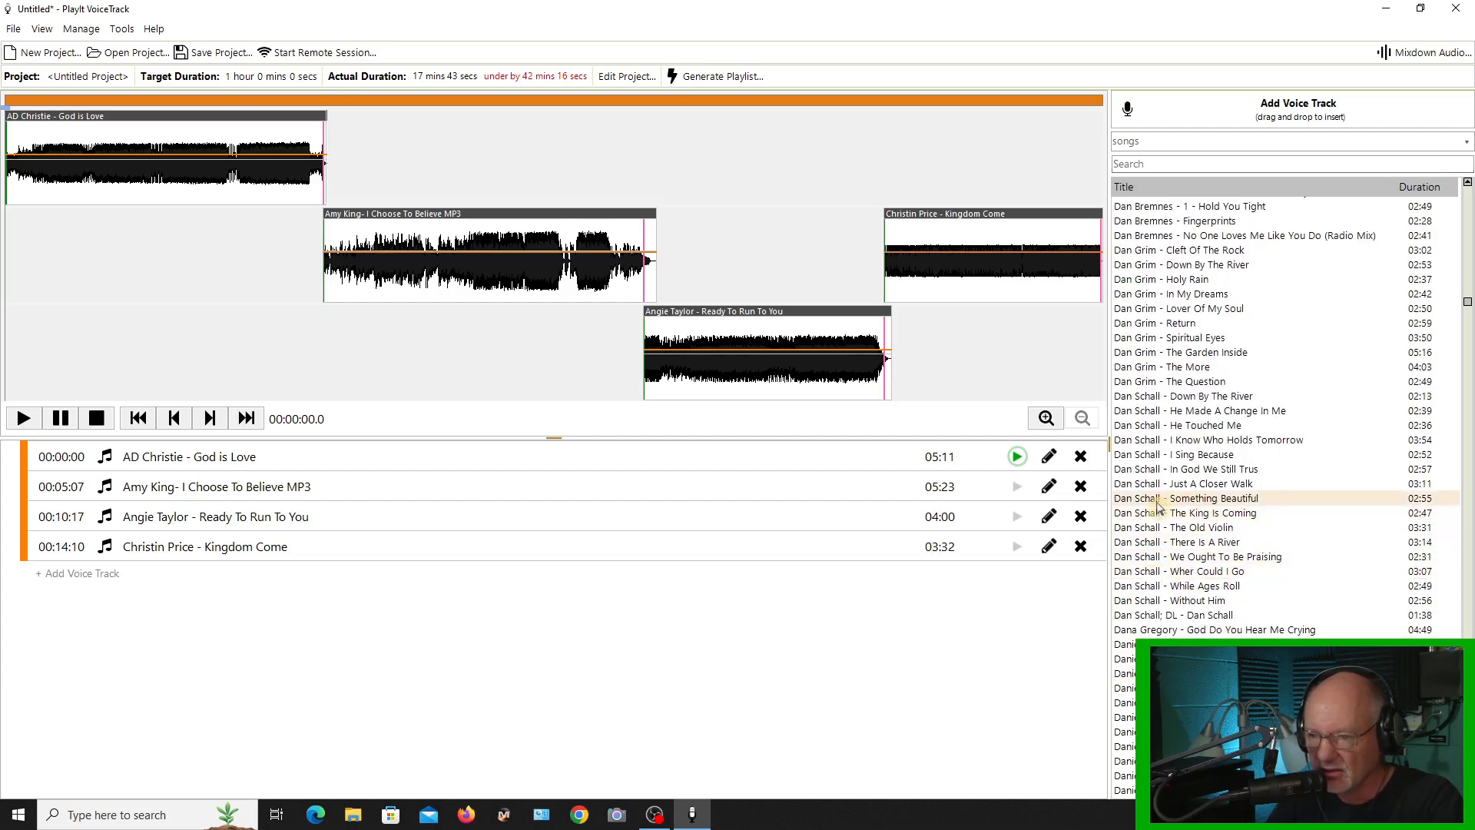
left_click_drag(1135, 501, 773, 576)
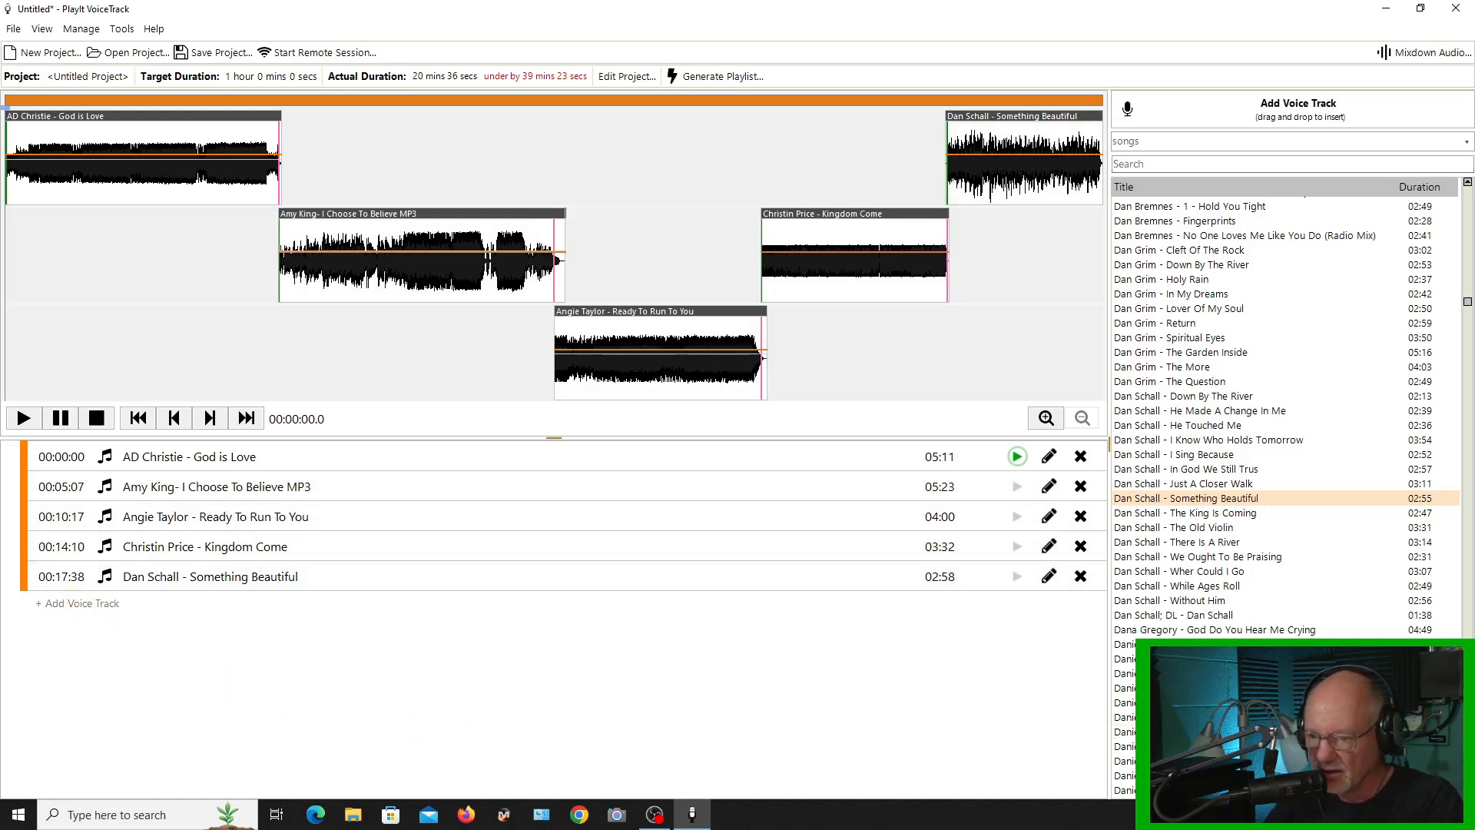
- Add "Grace Mae - Taking Care Of Me - Grace" as the sixth track of the project
scroll(1229, 498, "down", 20)
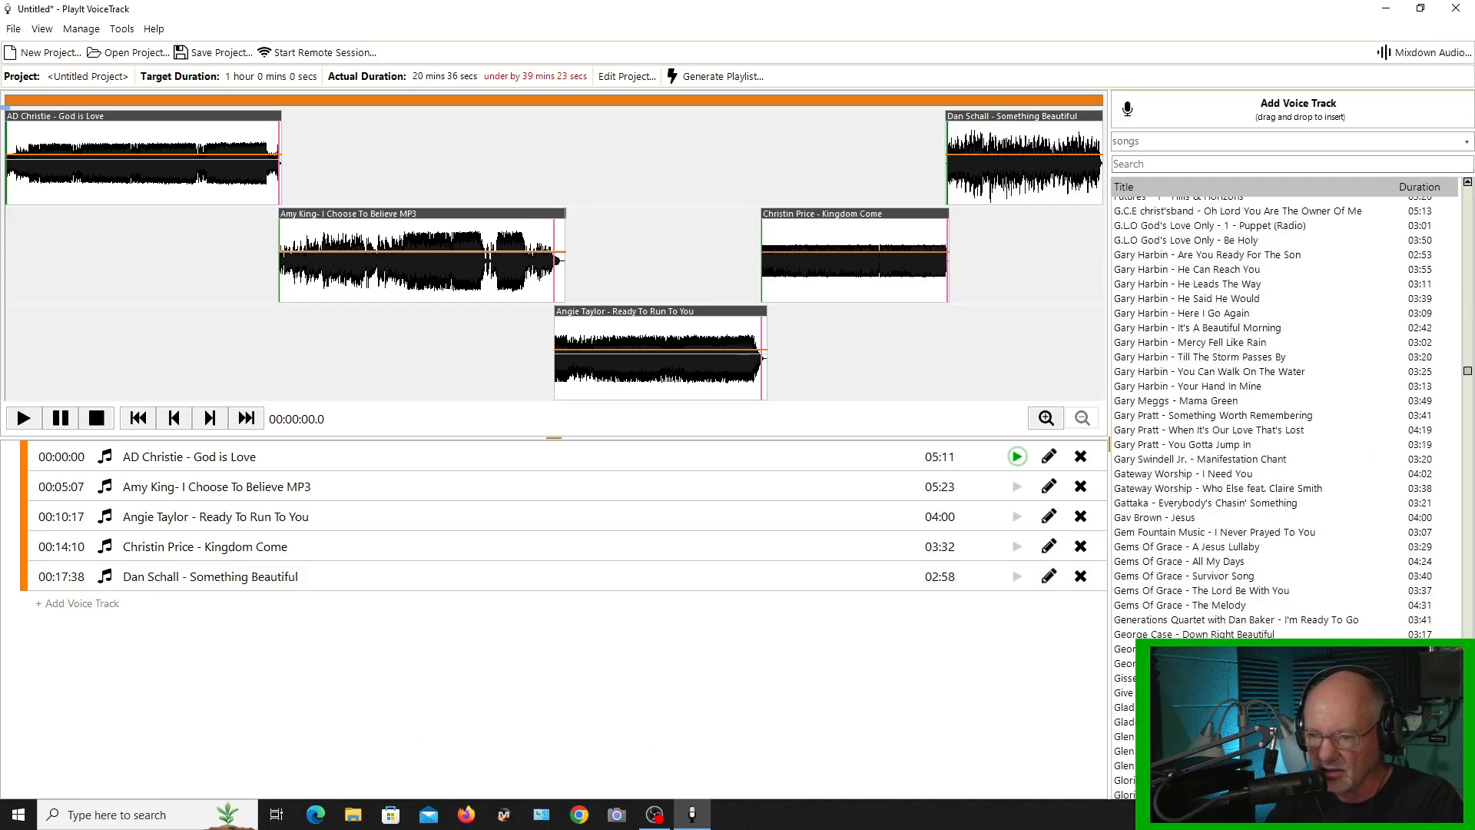
scroll(1308, 378, "down", 13)
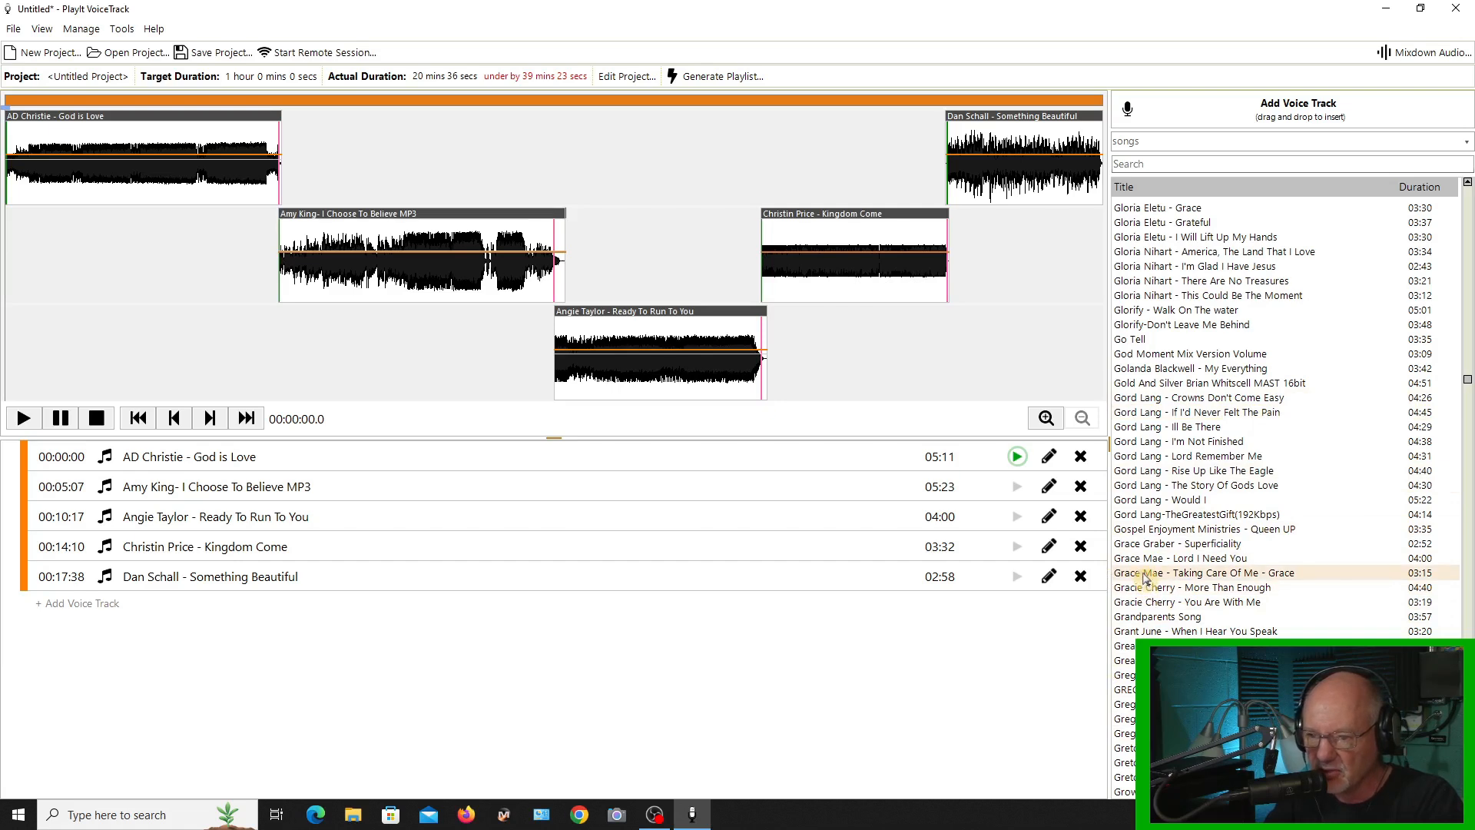
left_click_drag(1145, 578, 765, 605)
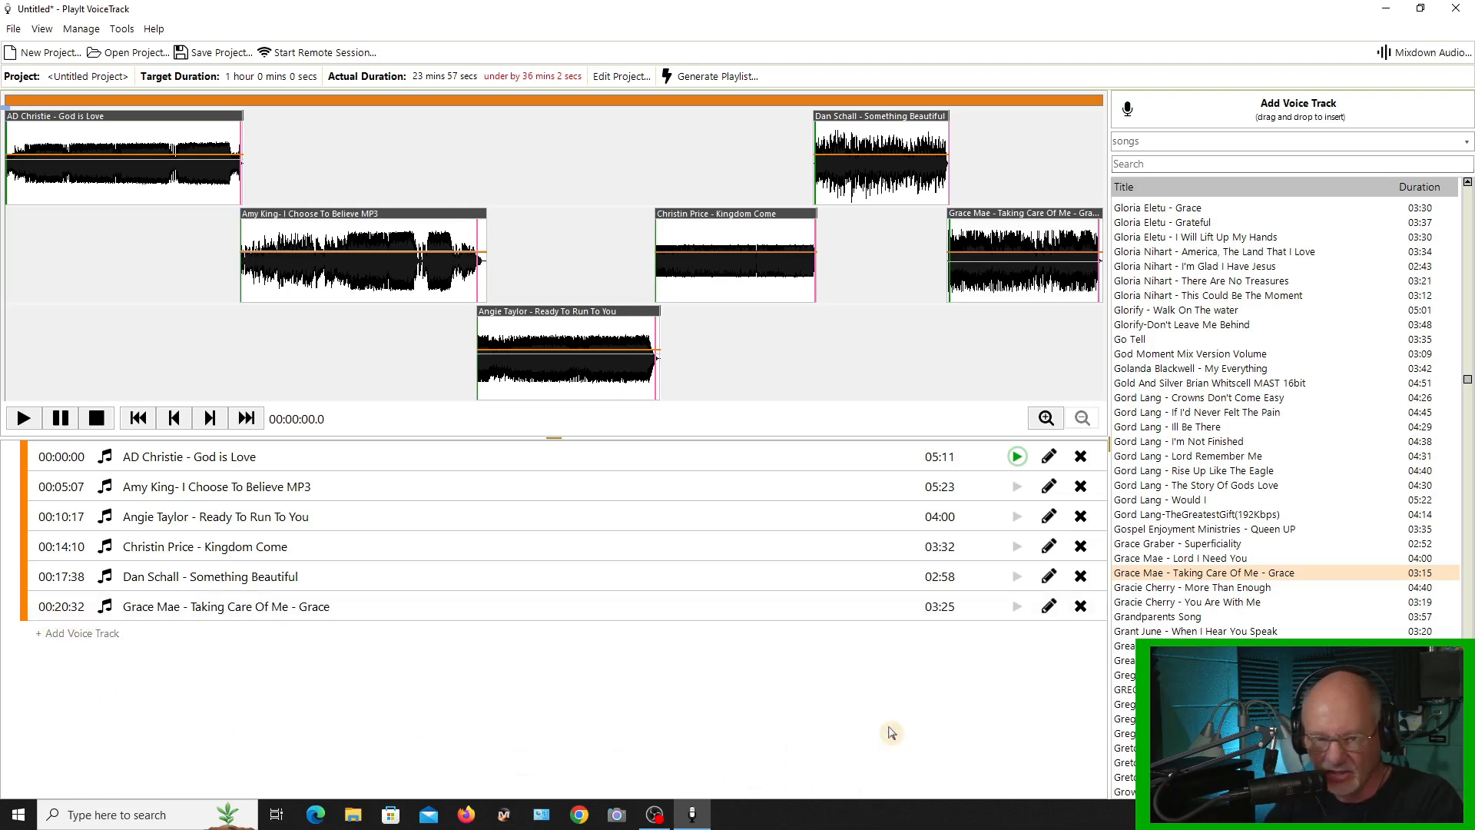
- Add "Jennifer Sides - Call On Your Name" and "Laura_Hawthorne-Rock My Soul 2" to the end of the project
scroll(1283, 499, "down", 20)
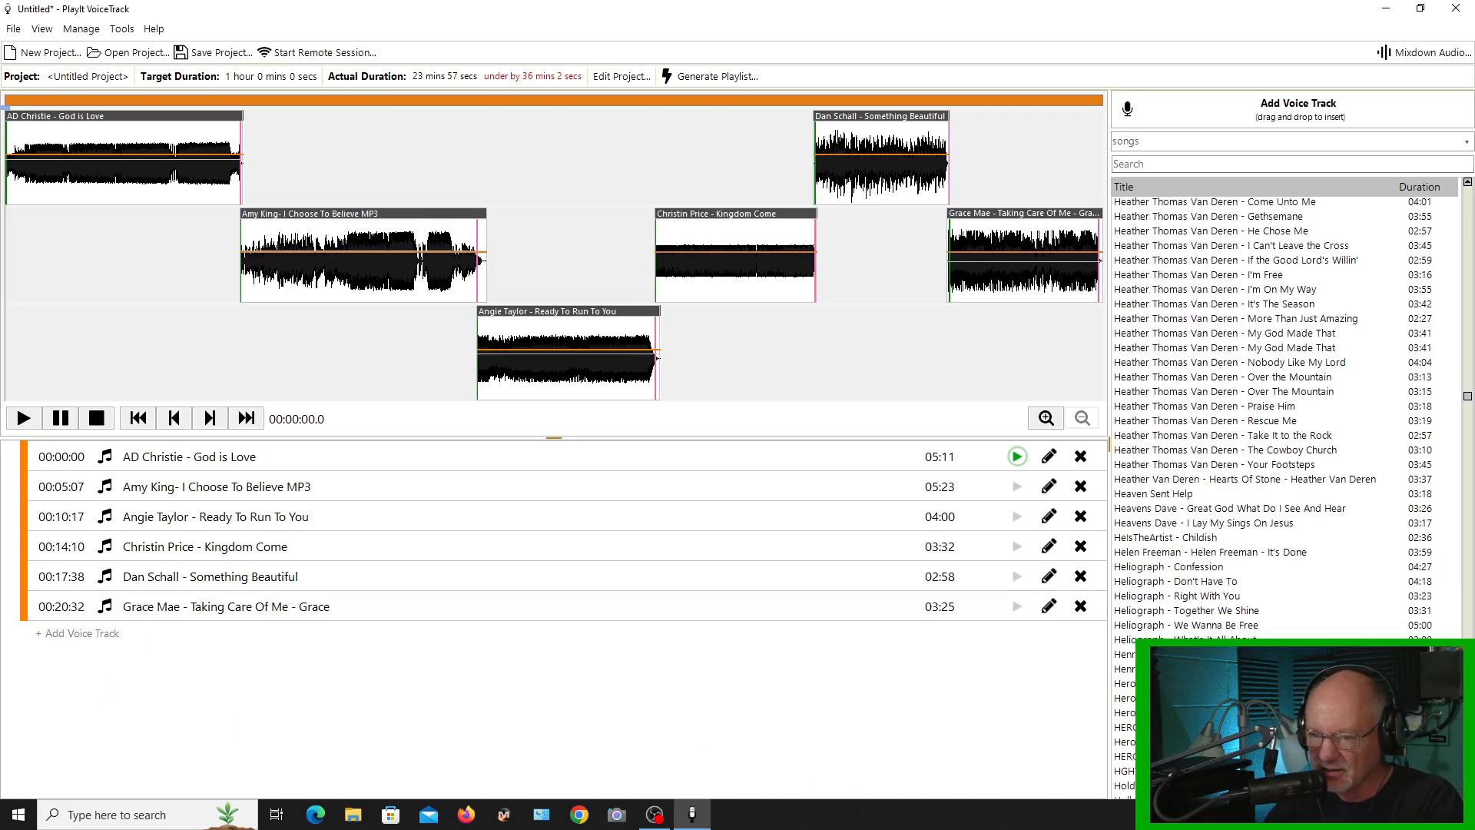
left_click_drag(1229, 685, 813, 639)
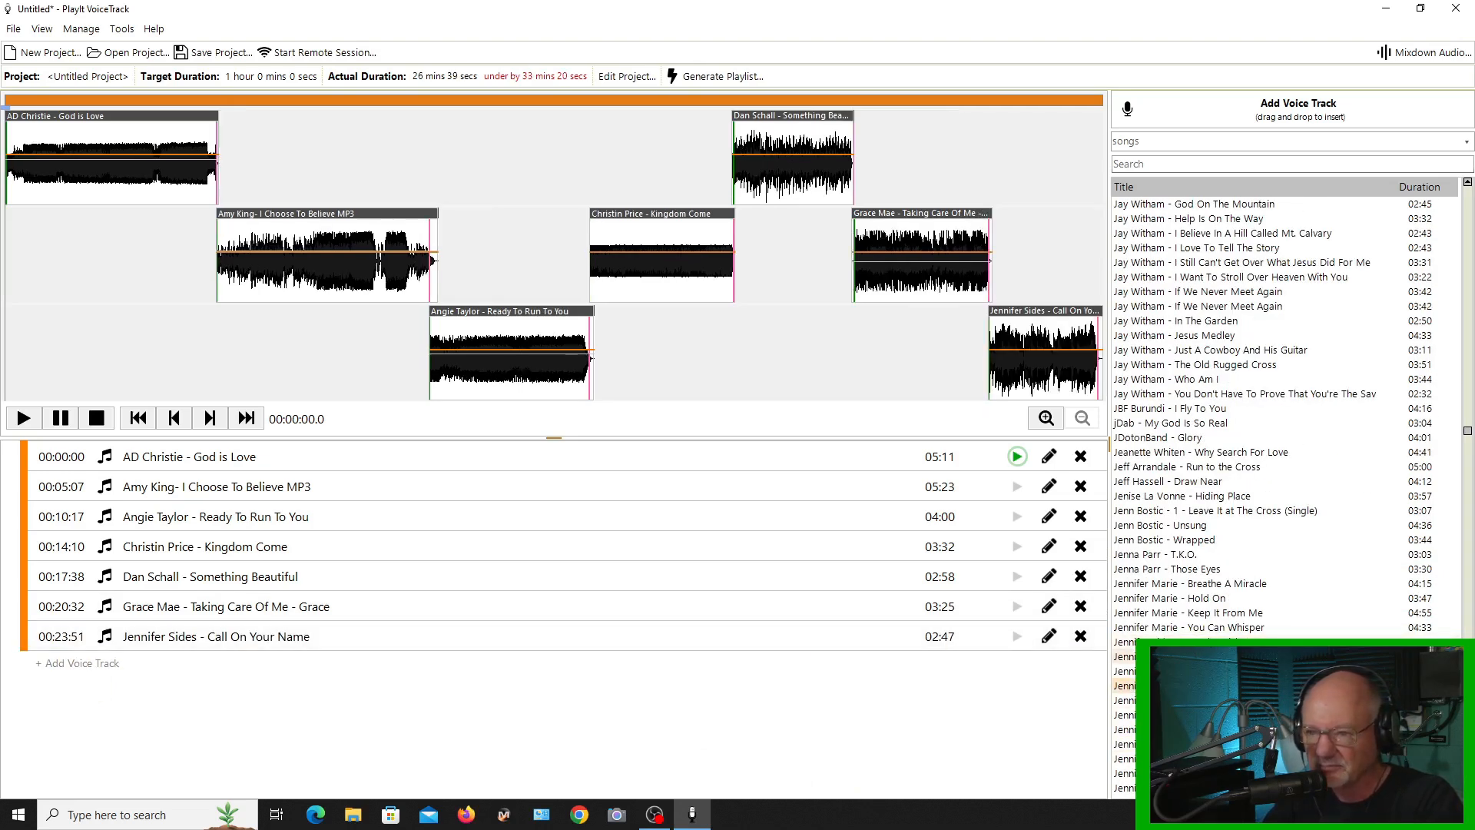
scroll(1283, 492, "down", 20)
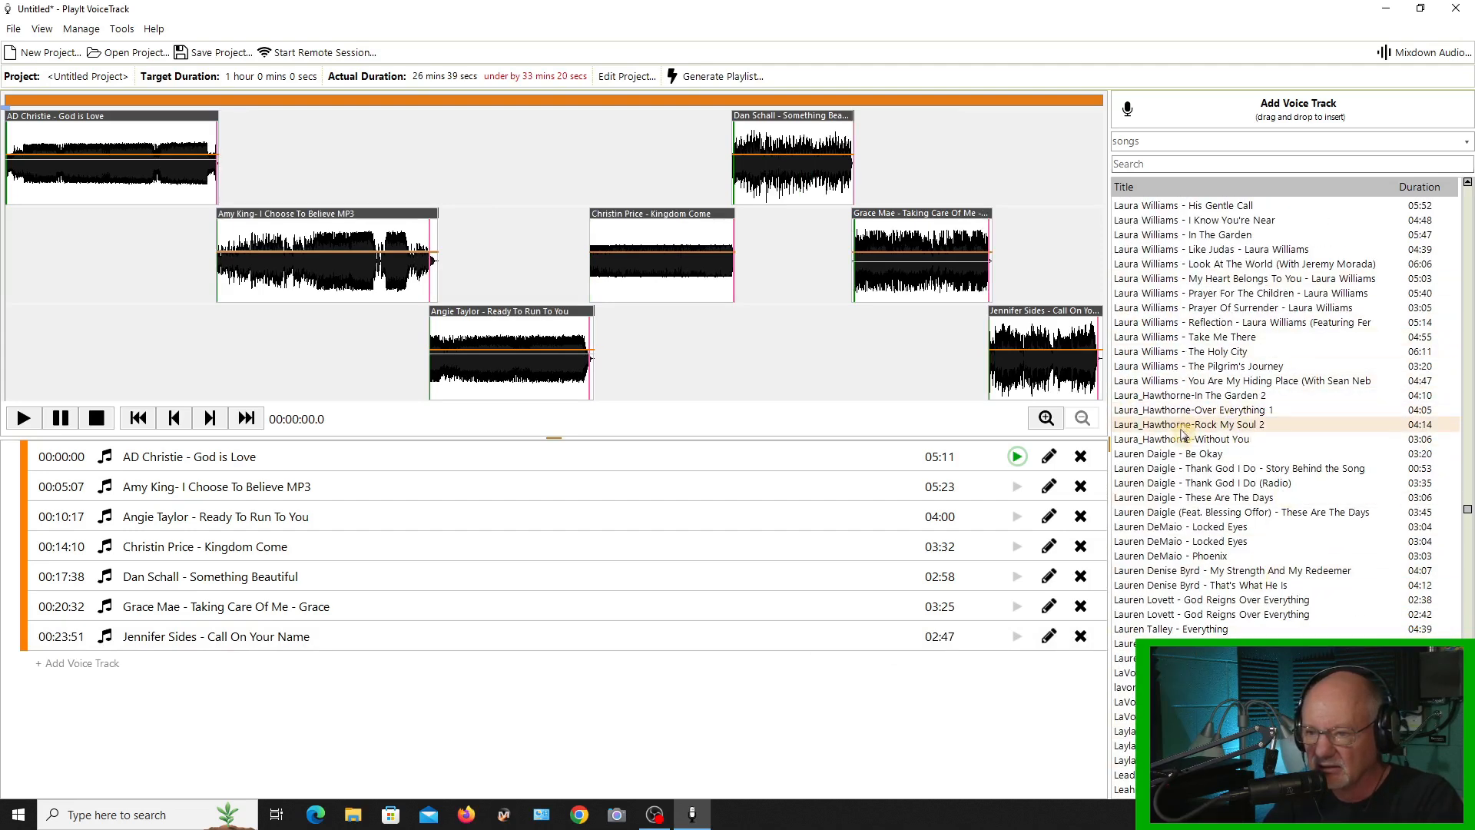
left_click_drag(1142, 429, 435, 668)
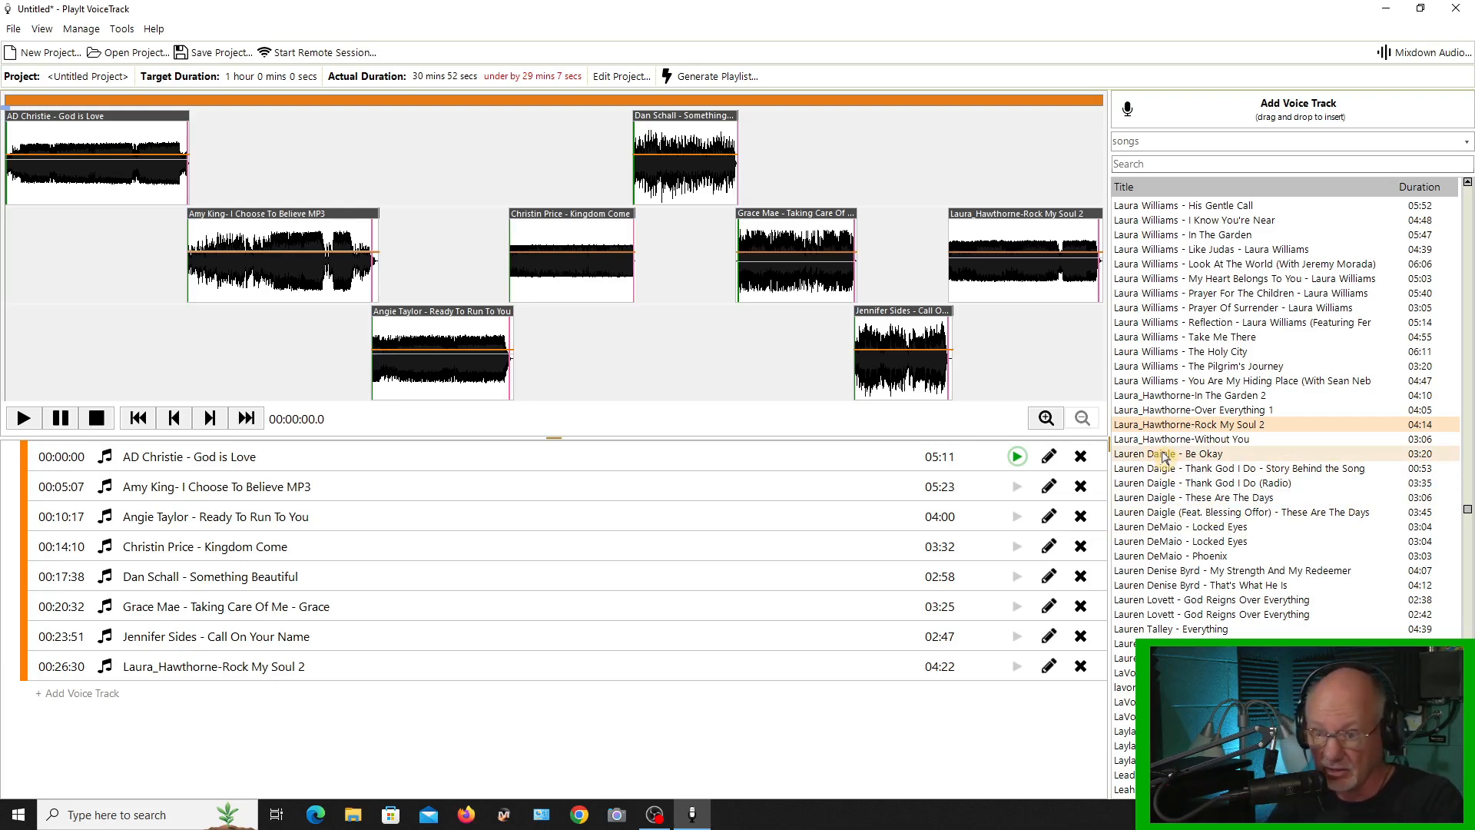
- Add "Lauren Daigle - Be Okay" to the end of the project and remove it again
left_click_drag(1164, 455, 349, 667)
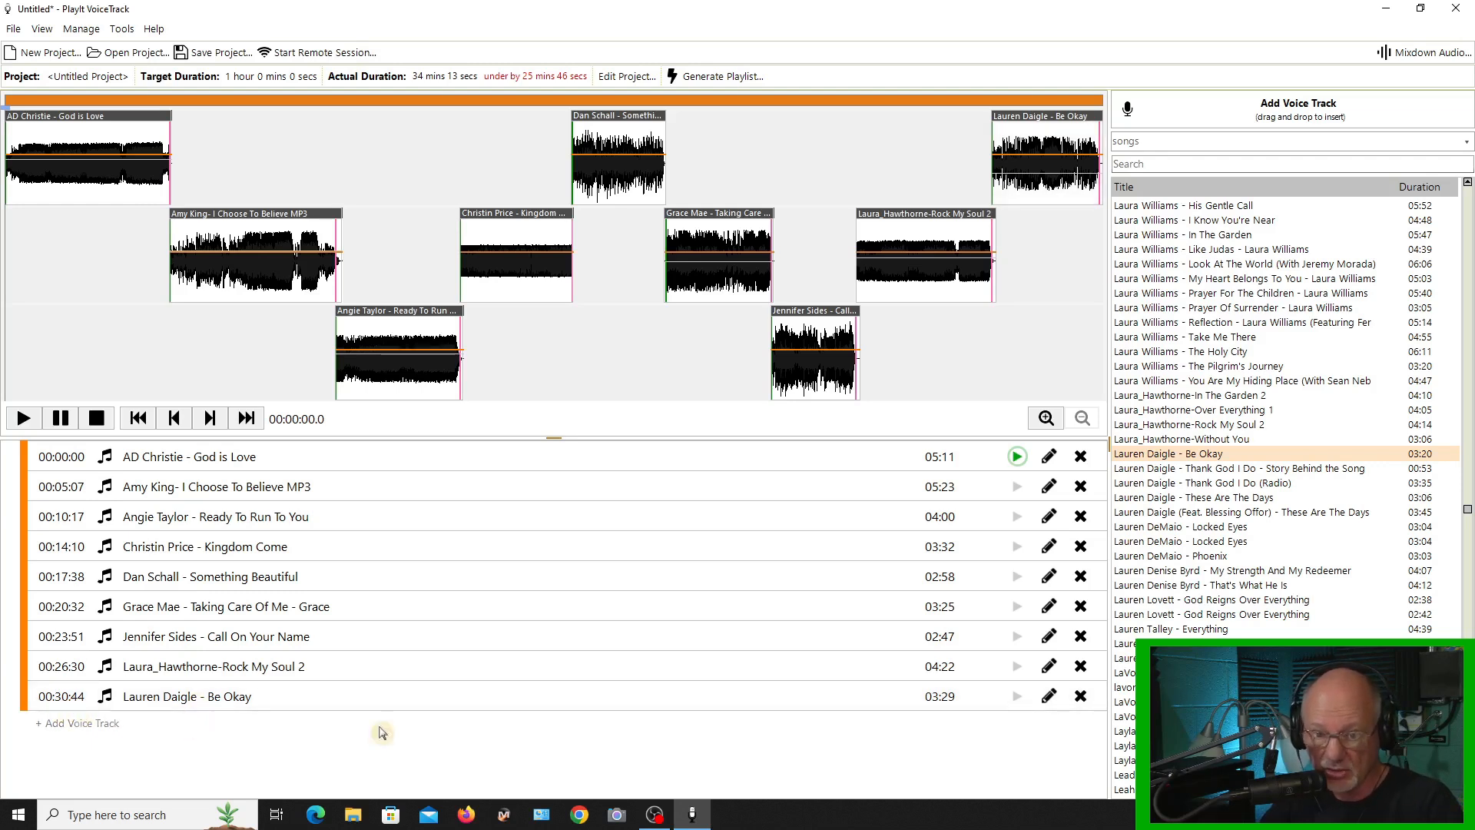
left_click(1081, 697)
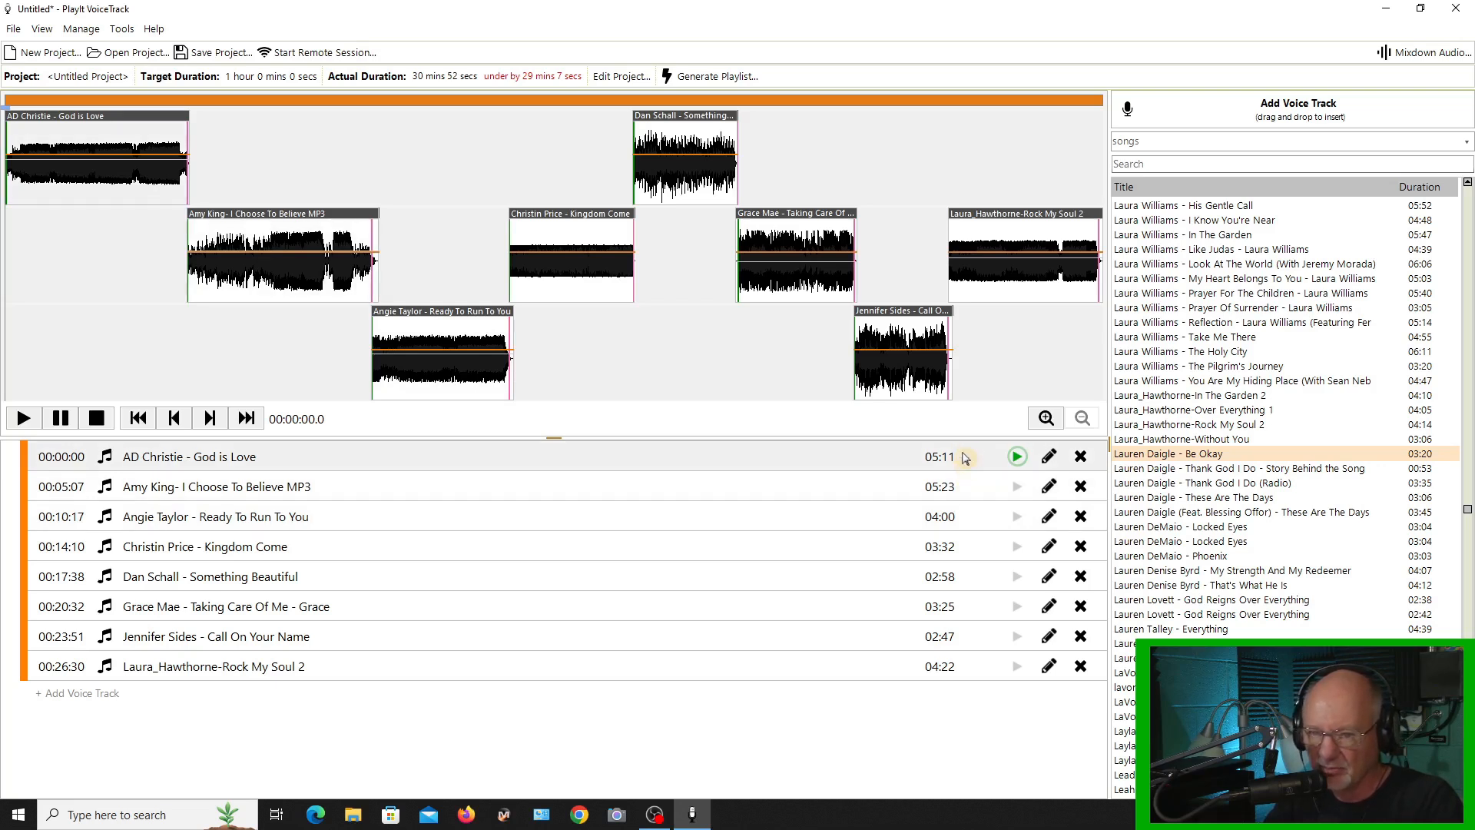
- Remove "Amy King- I Choose To Believe MP3" from the project and add "Lauren Daigle - Be Okay" at the end
left_click(1081, 487)
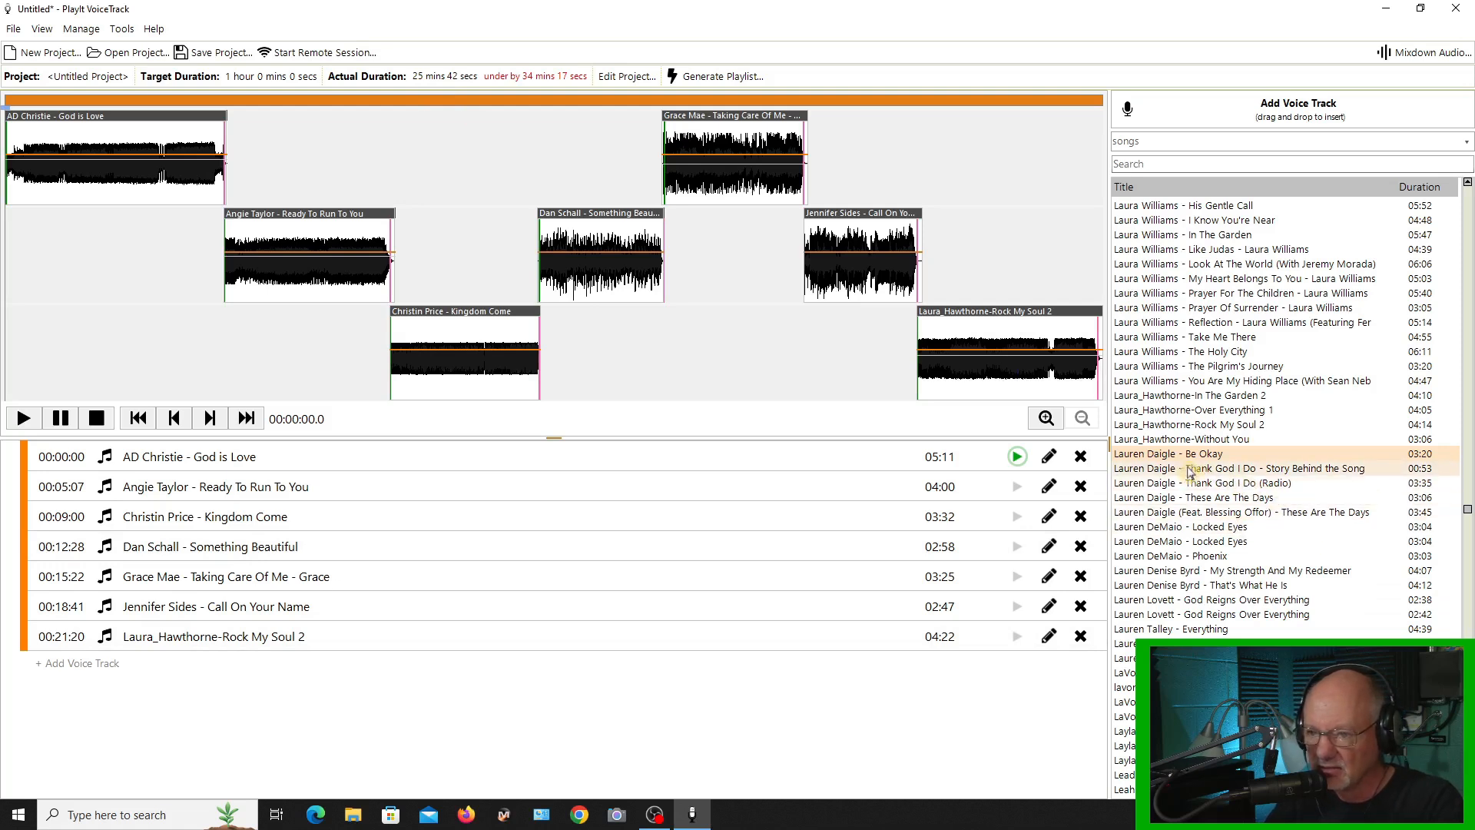
left_click_drag(1156, 459, 634, 652)
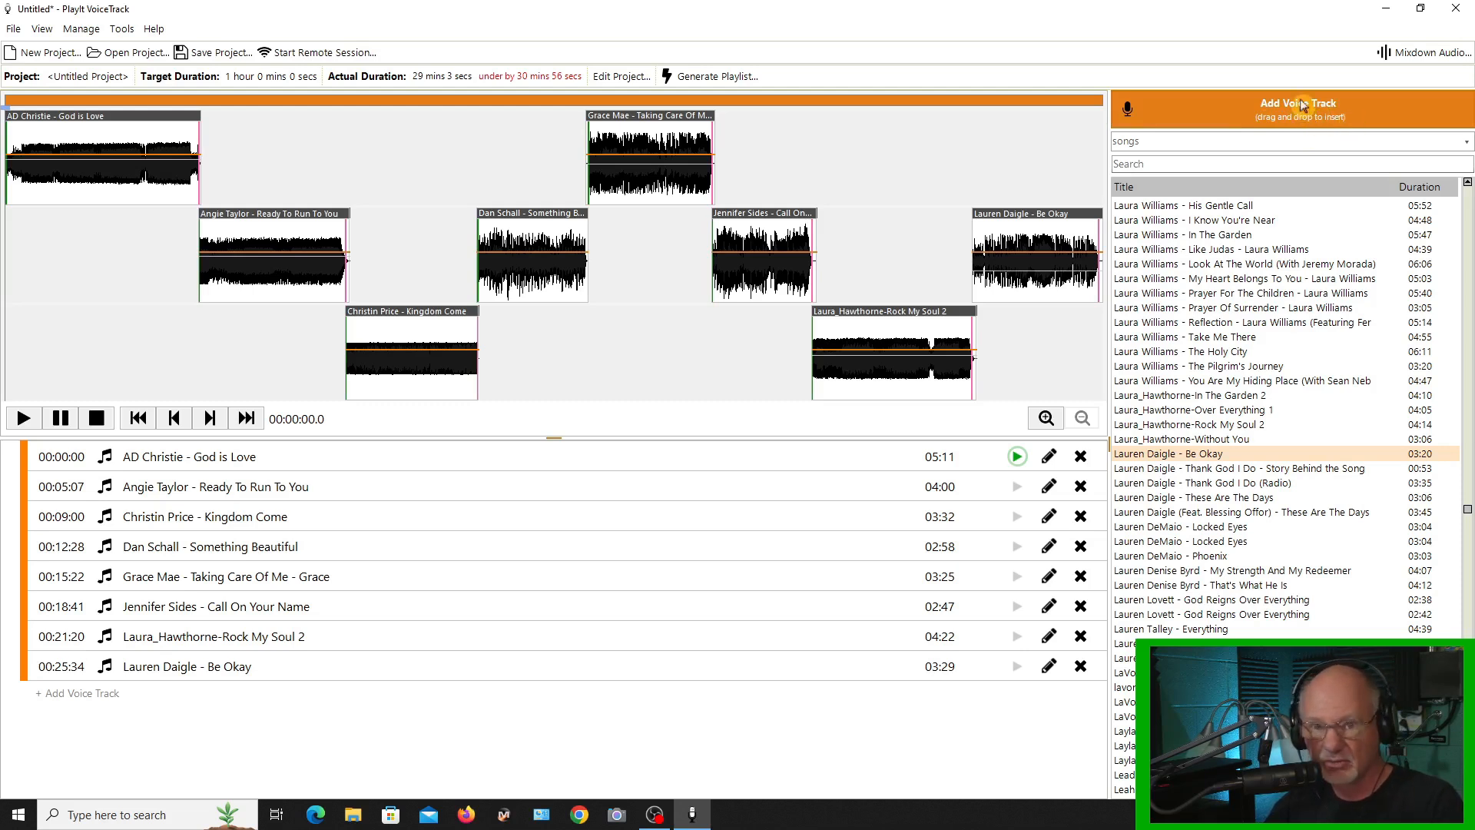
- Insert a voice track before "AD Christie - God is Love" and open it for recording in the Segue Editor
left_click_drag(1304, 105, 526, 448)
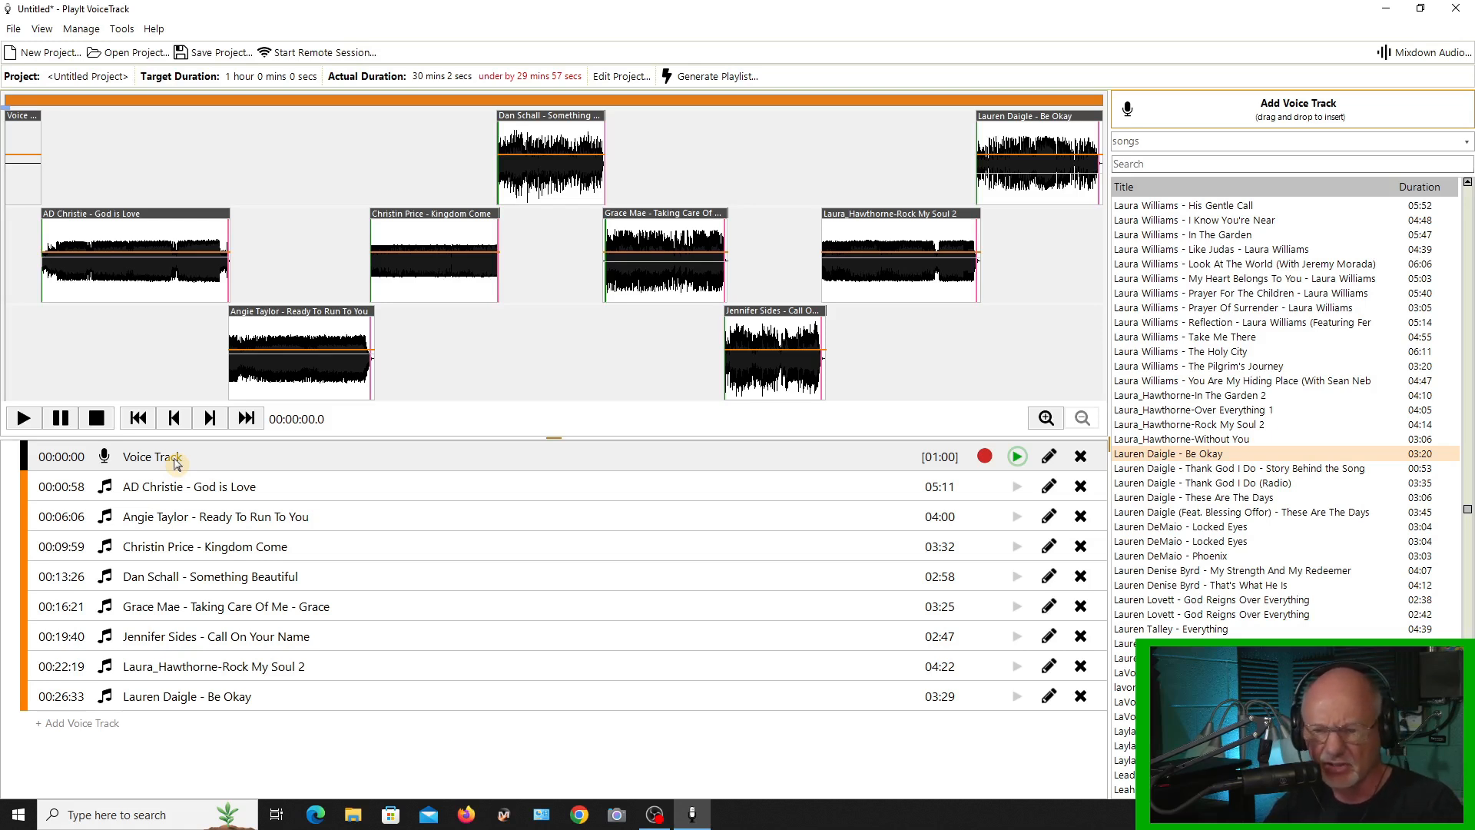
left_click(984, 456)
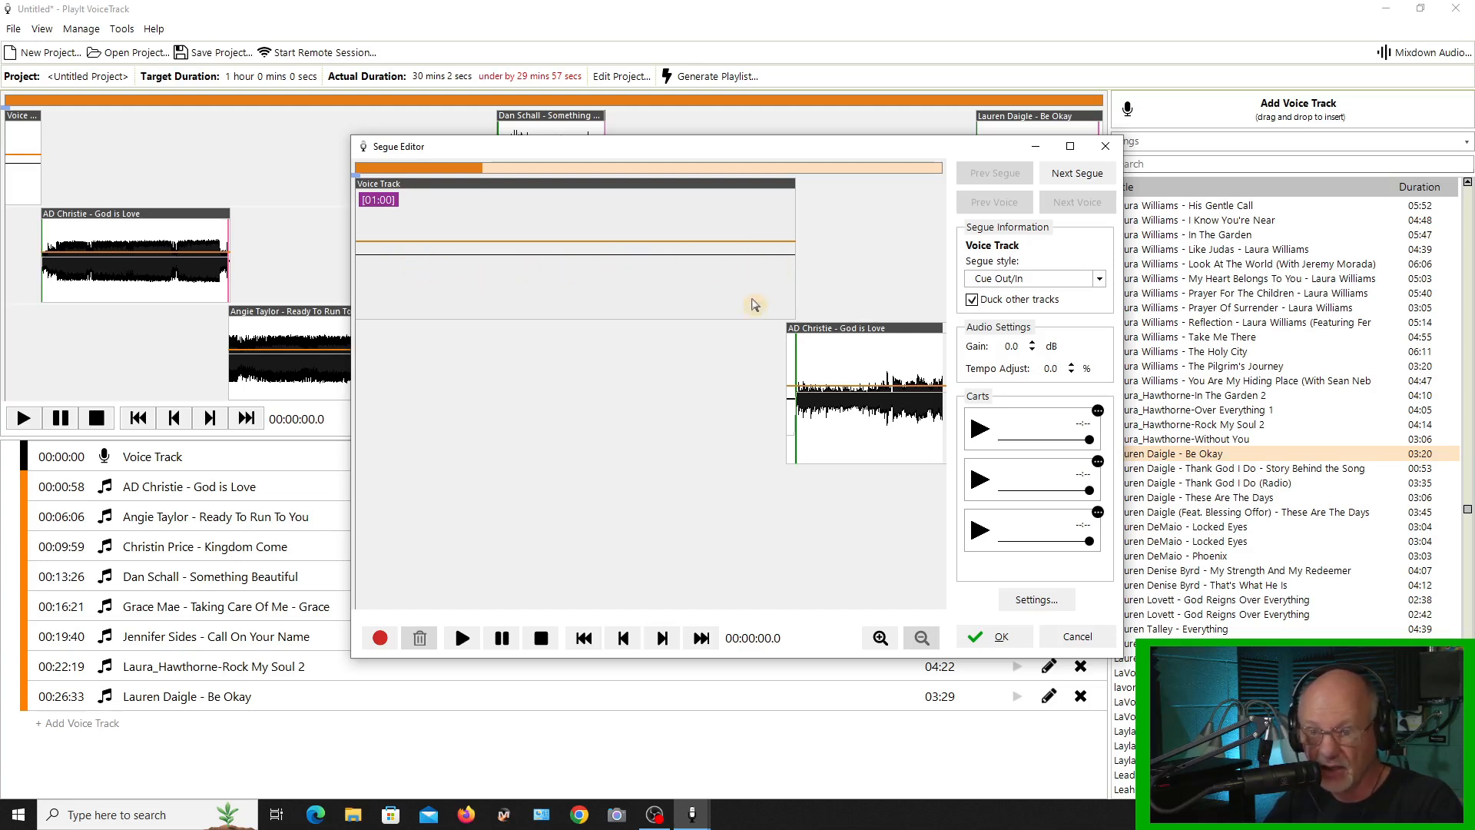
left_click(756, 306)
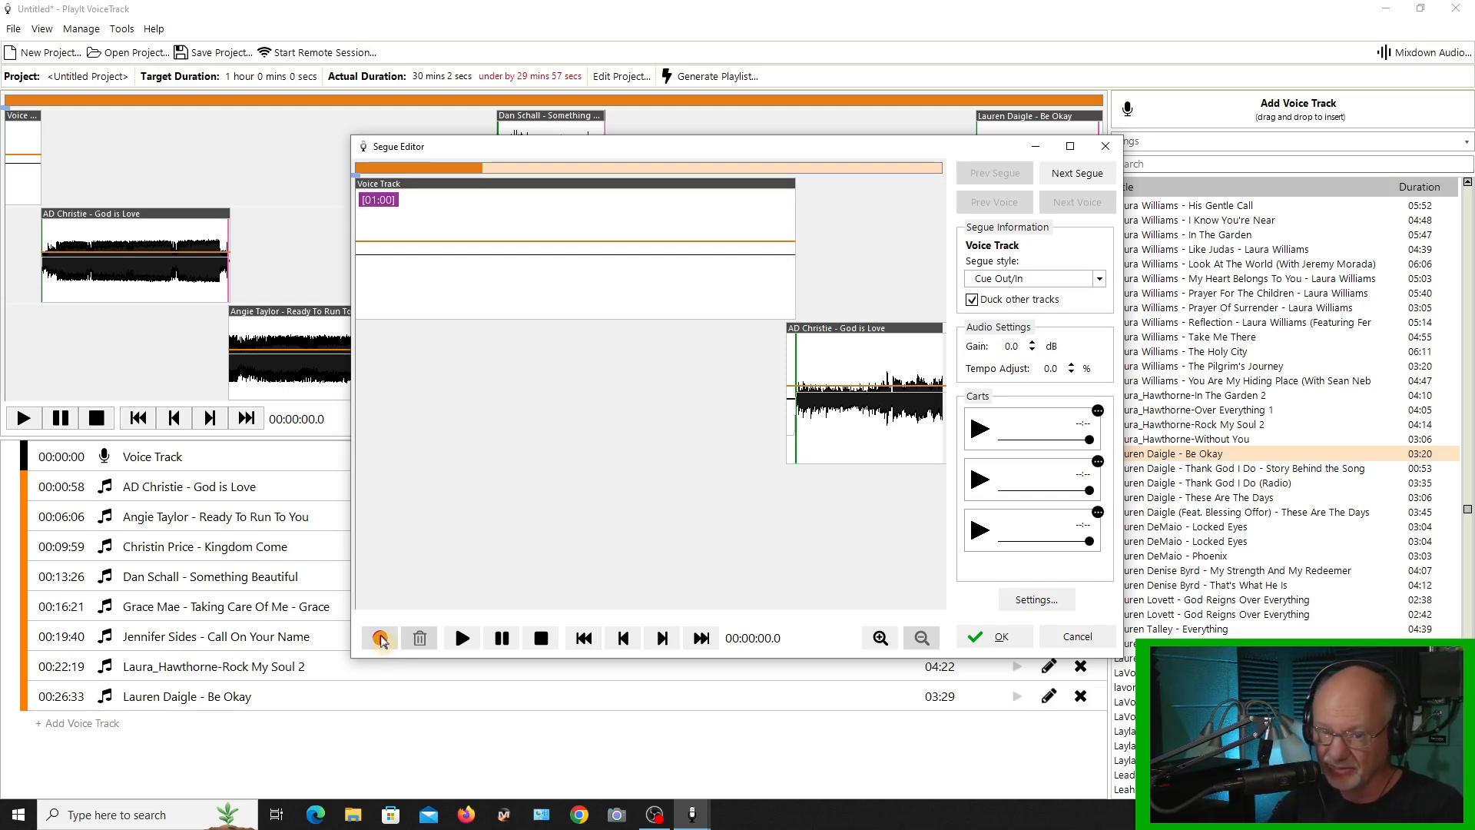
- Record a spoken intro on the voice track, discard that take and record a new one of about 22 seconds
left_click(380, 638)
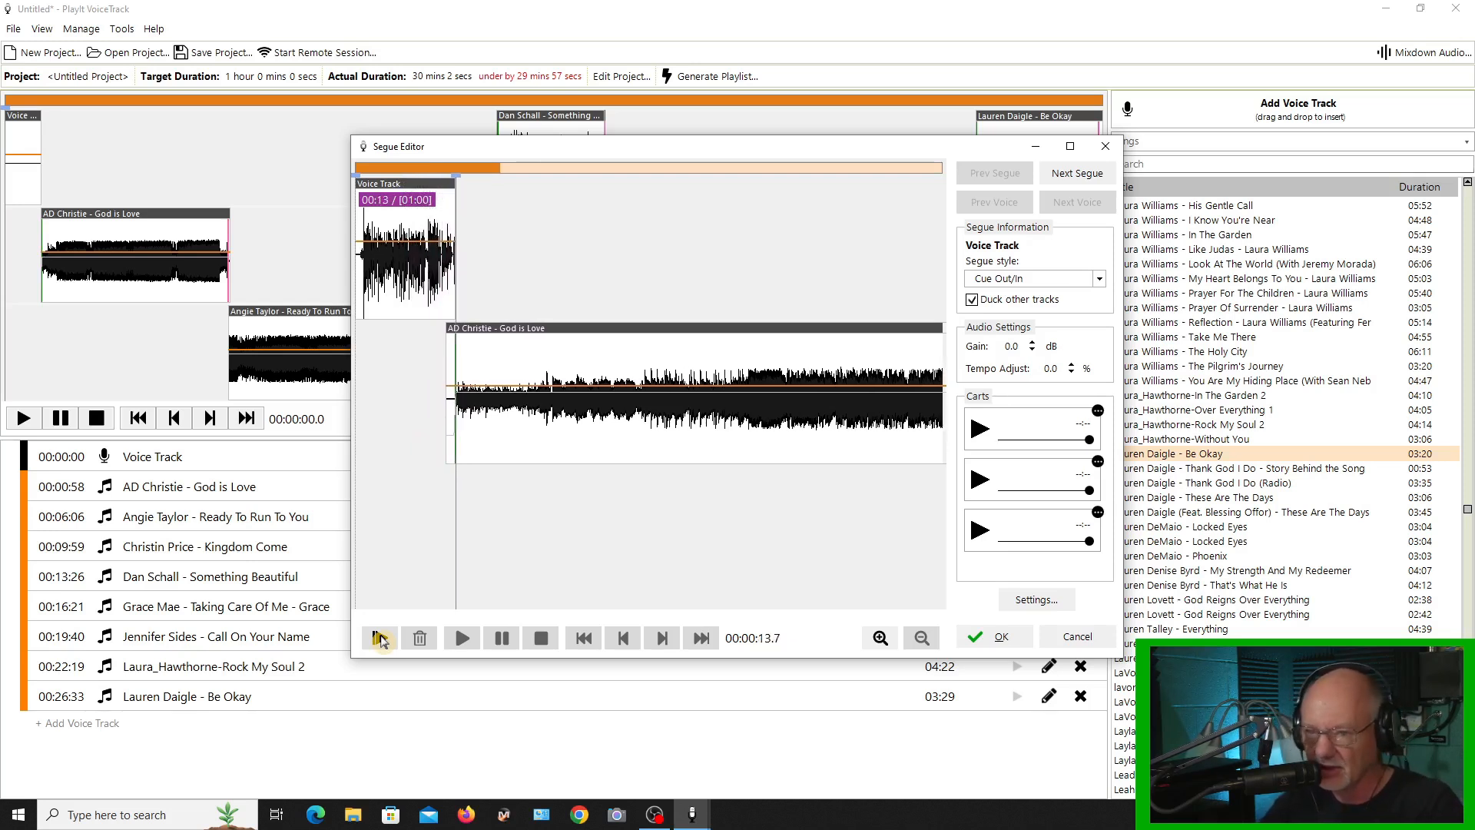
left_click(379, 637)
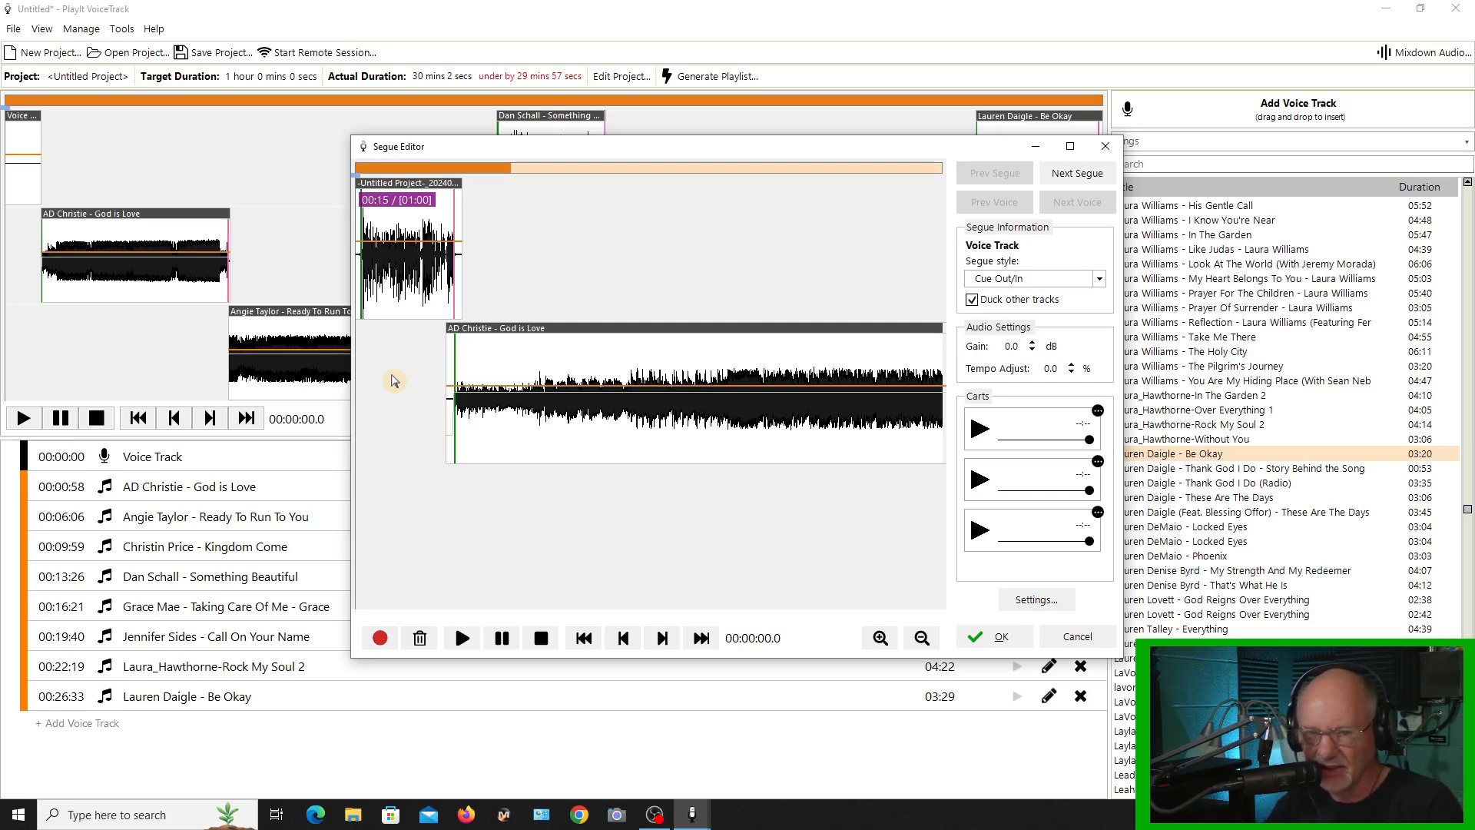
left_click(380, 638)
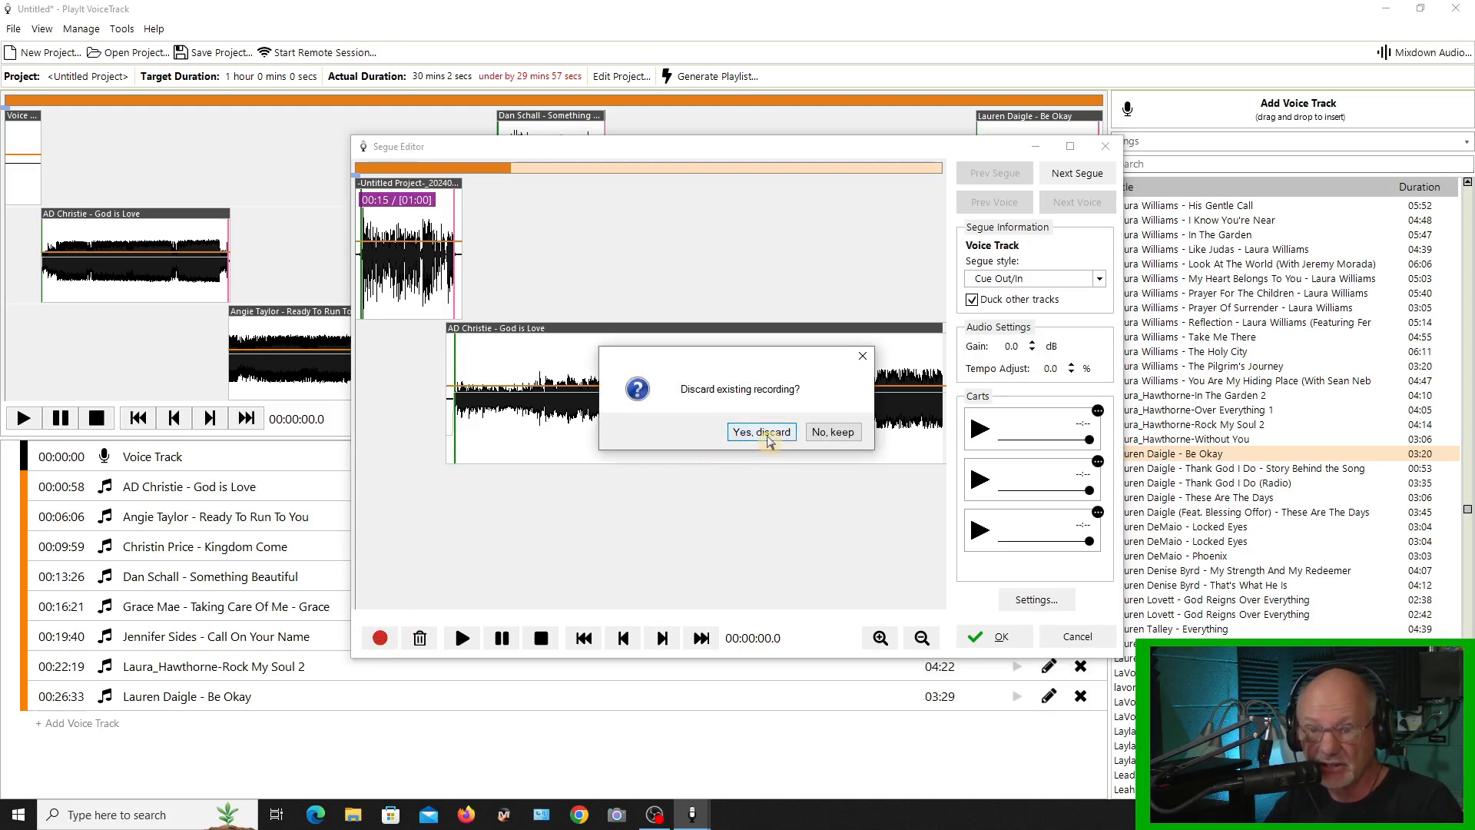
left_click(769, 437)
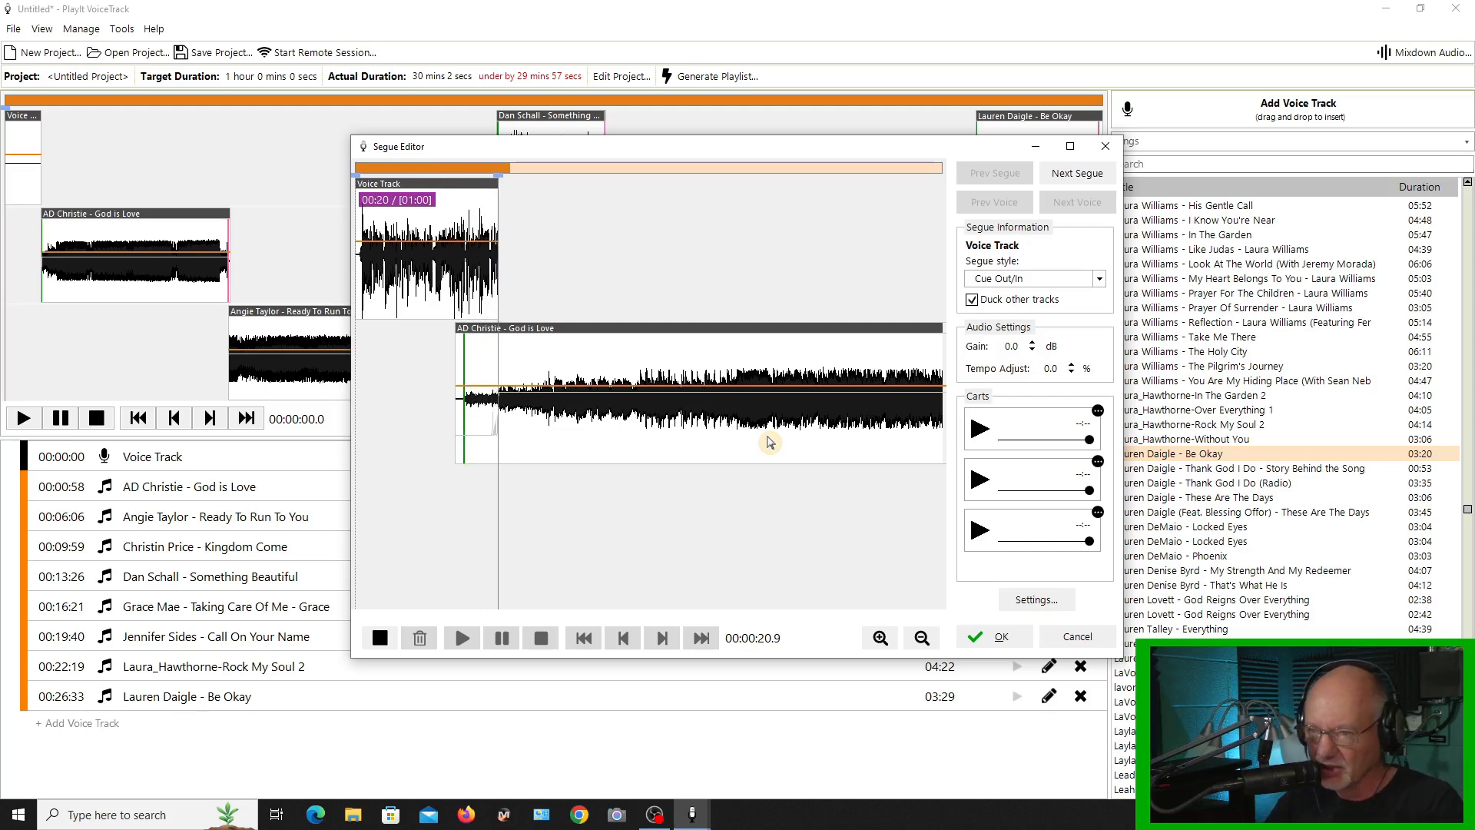
key("space")
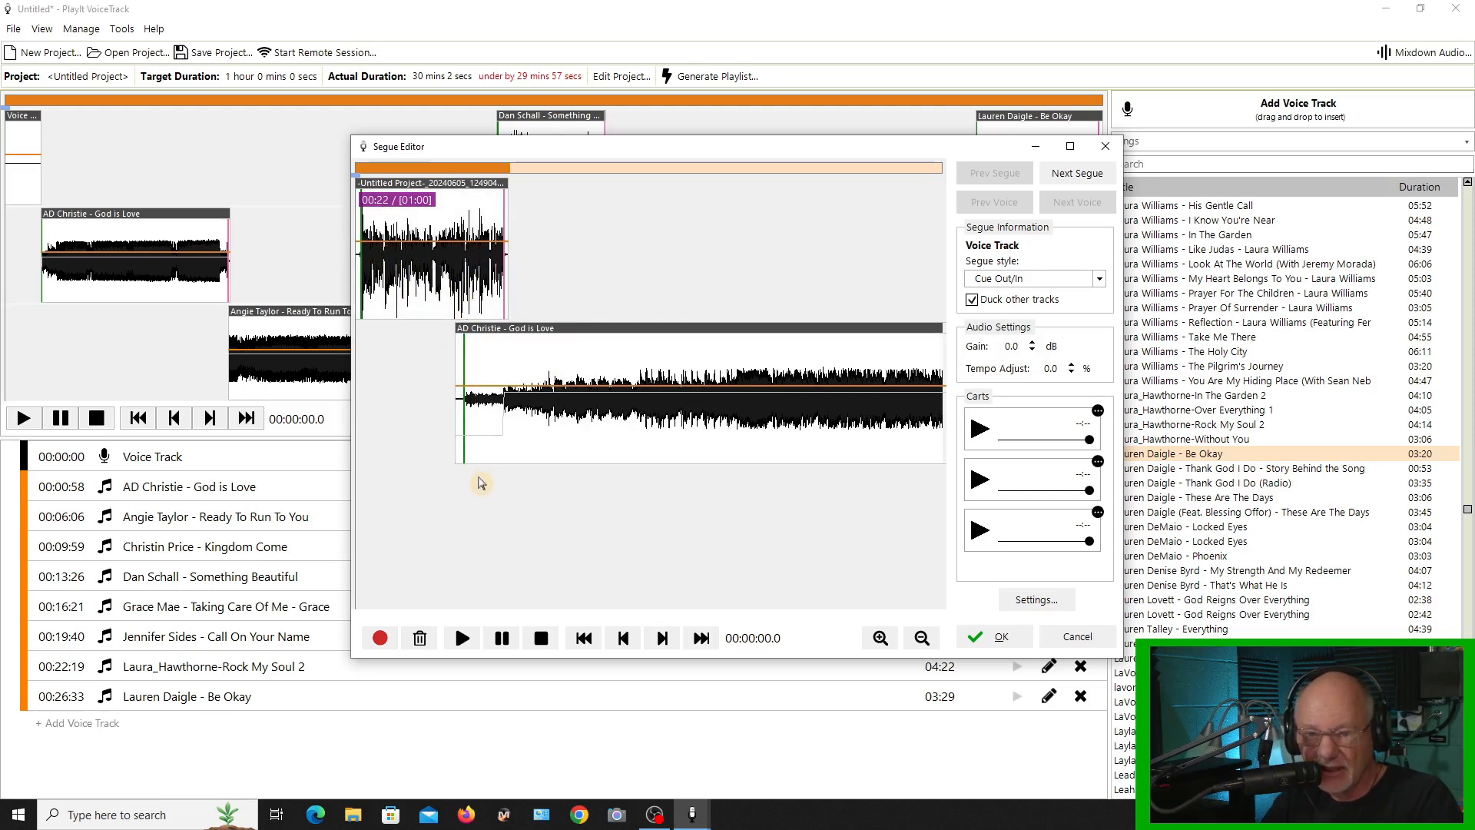
- Play the segue from about 12.9 seconds and again from about 26.1 seconds to check how the song follows the voice
left_click(444, 358)
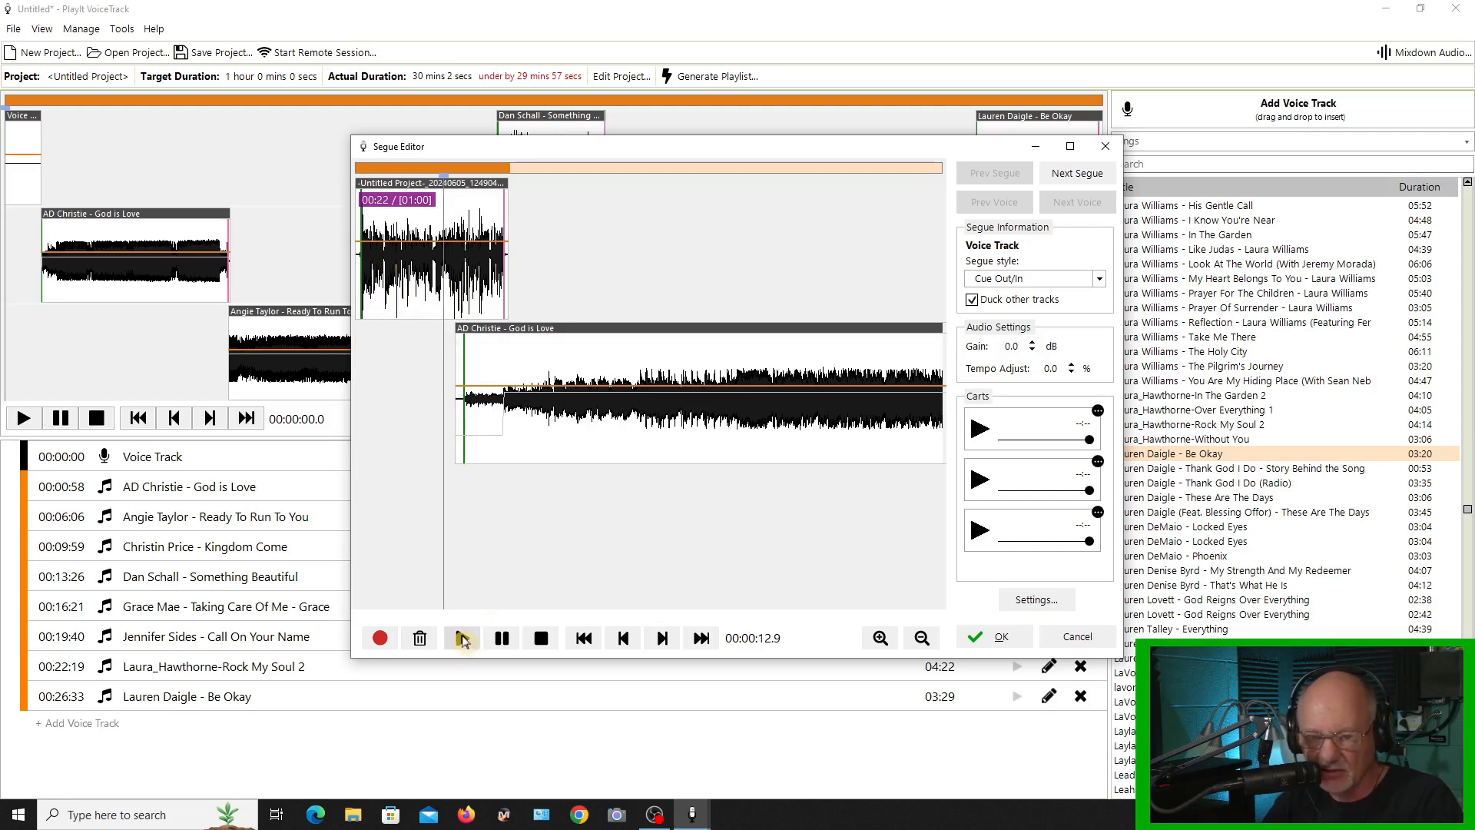
left_click(462, 638)
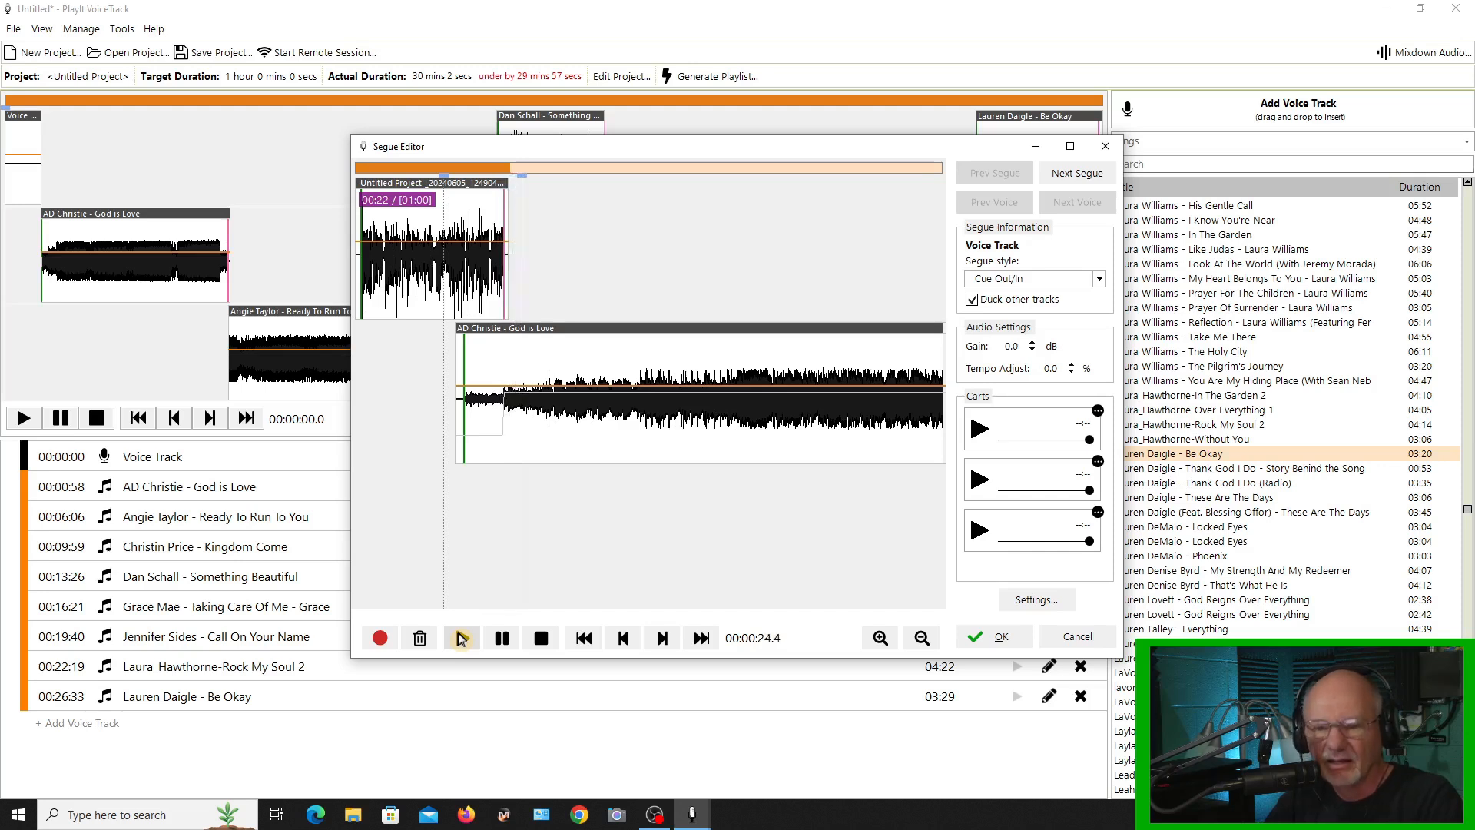
left_click(541, 638)
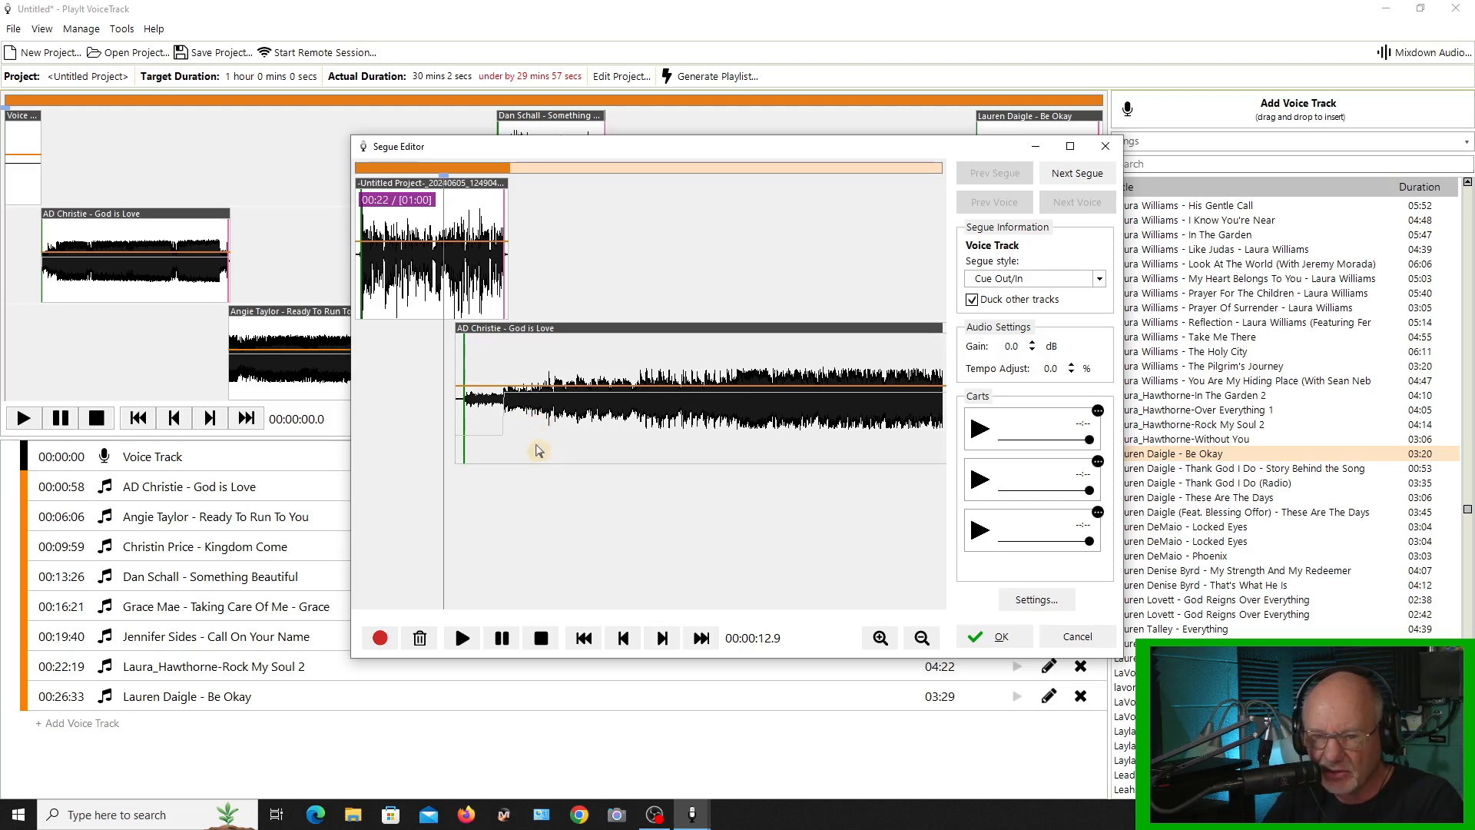
left_click(536, 501)
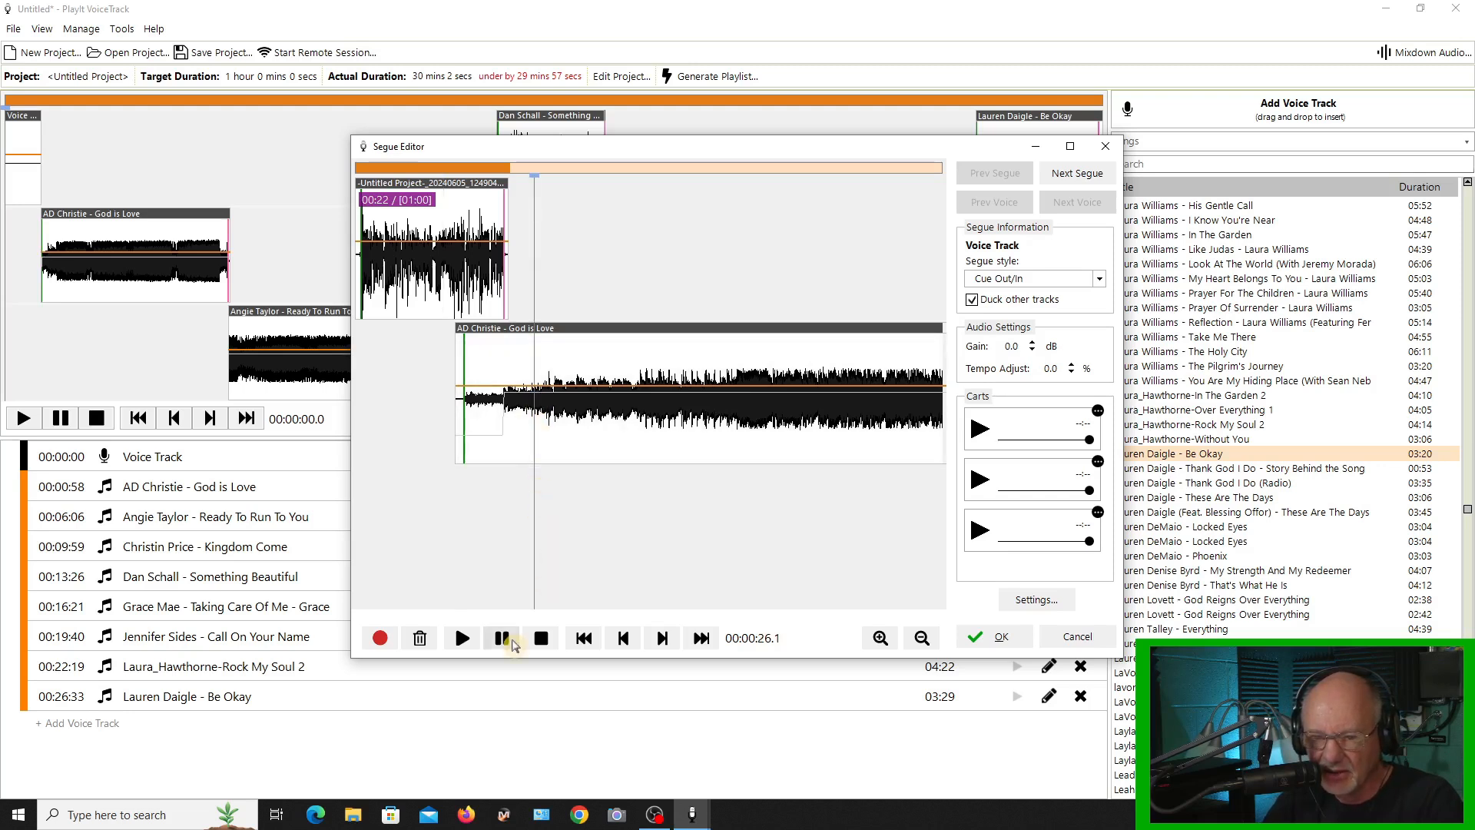
left_click(461, 639)
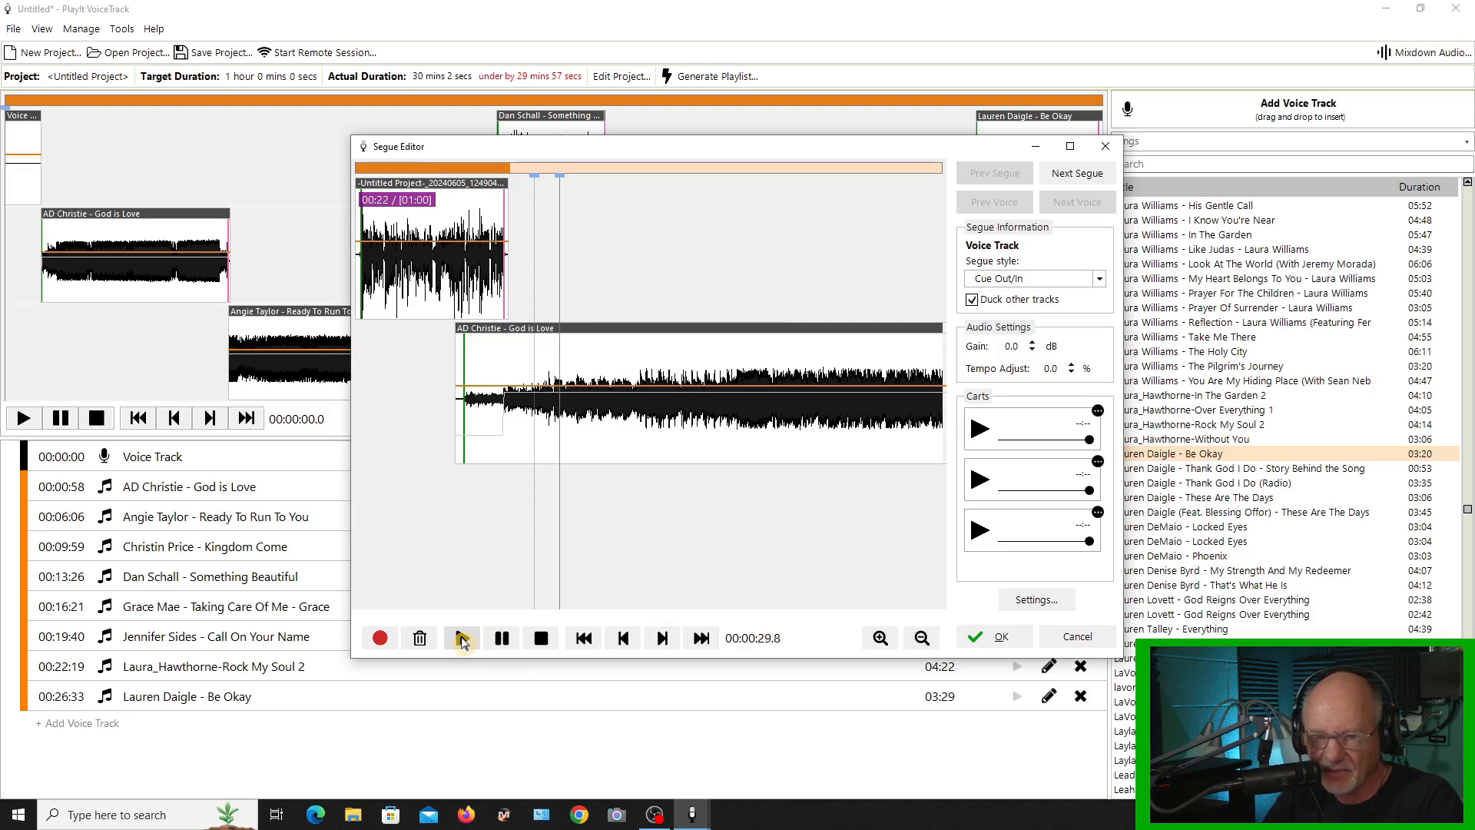
left_click(541, 638)
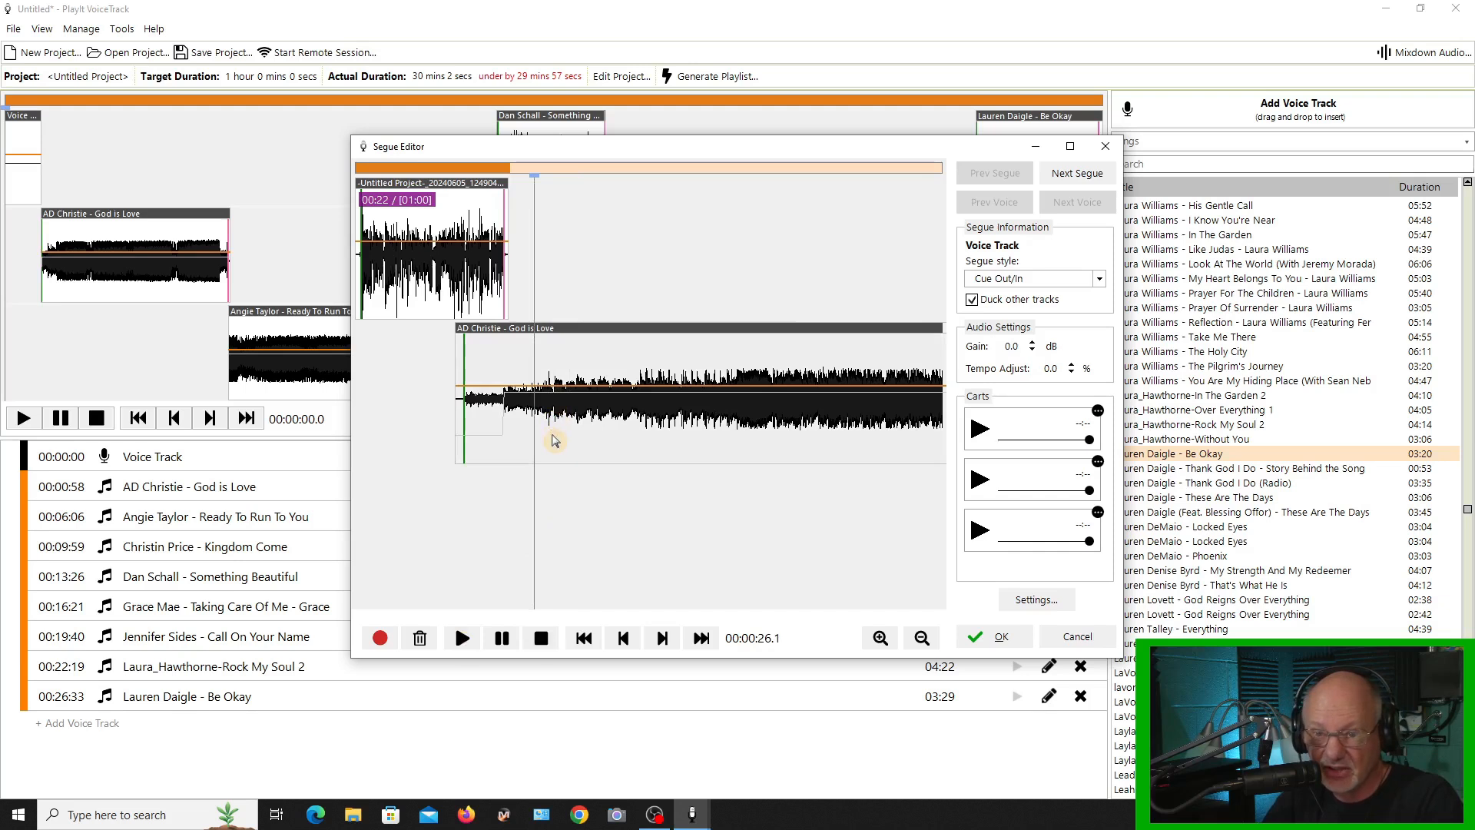
- Move "AD Christie - God is Love" earlier so more of its intro runs beneath the voice track, preview the overlap and accept the segue
left_click_drag(551, 329, 504, 325)
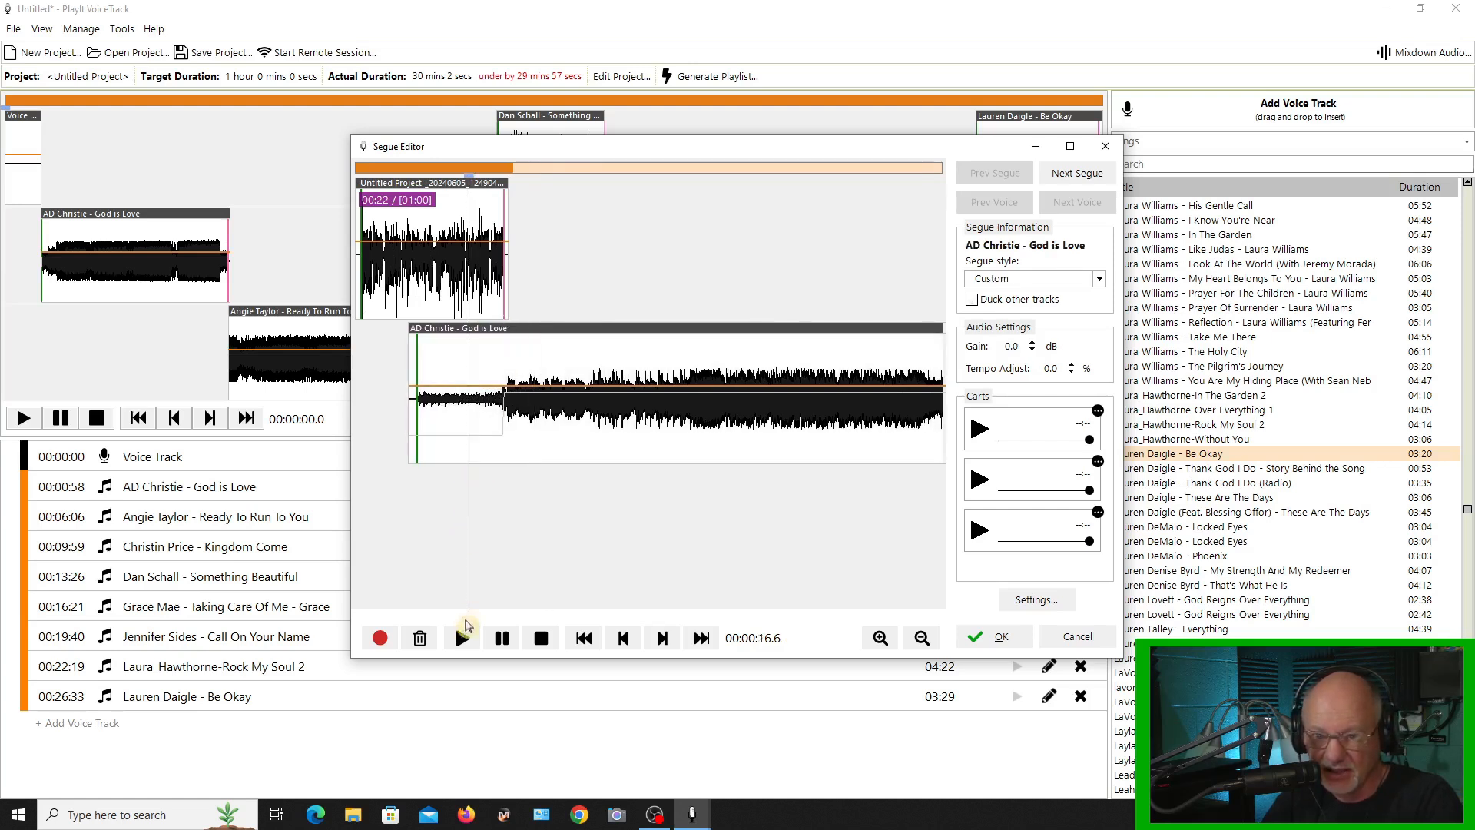
left_click(461, 639)
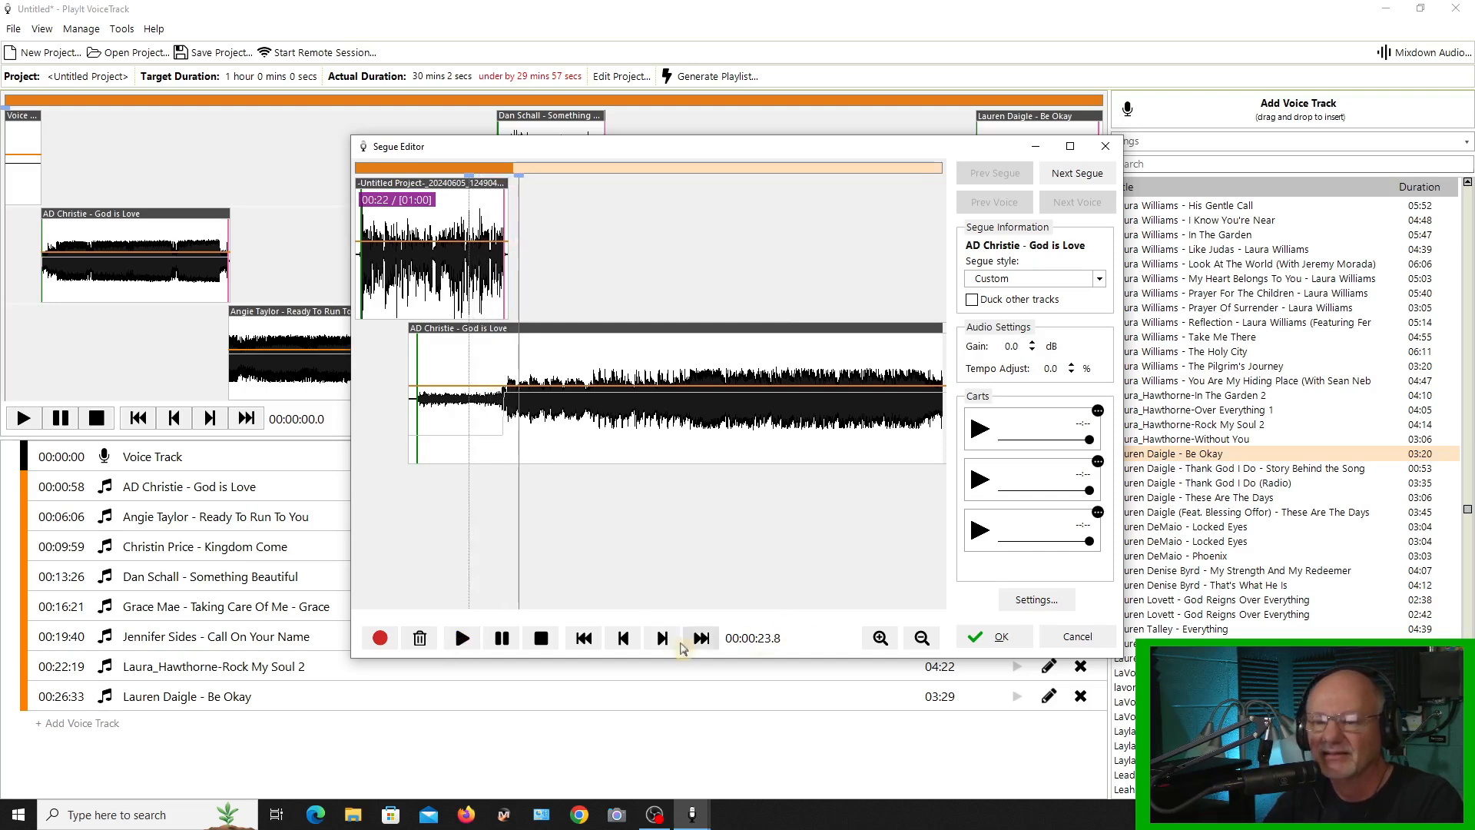
left_click(542, 639)
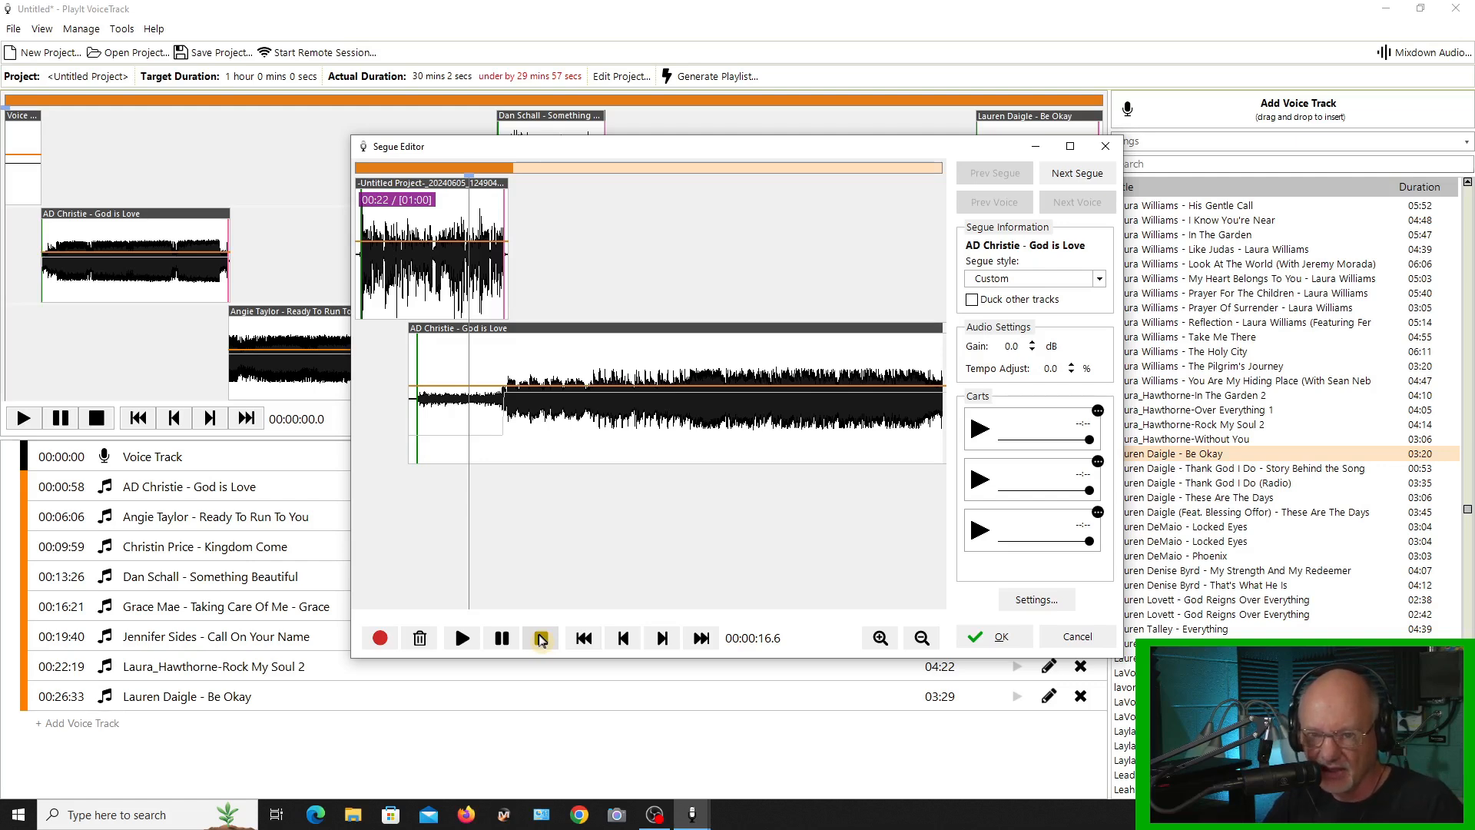
left_click(1004, 640)
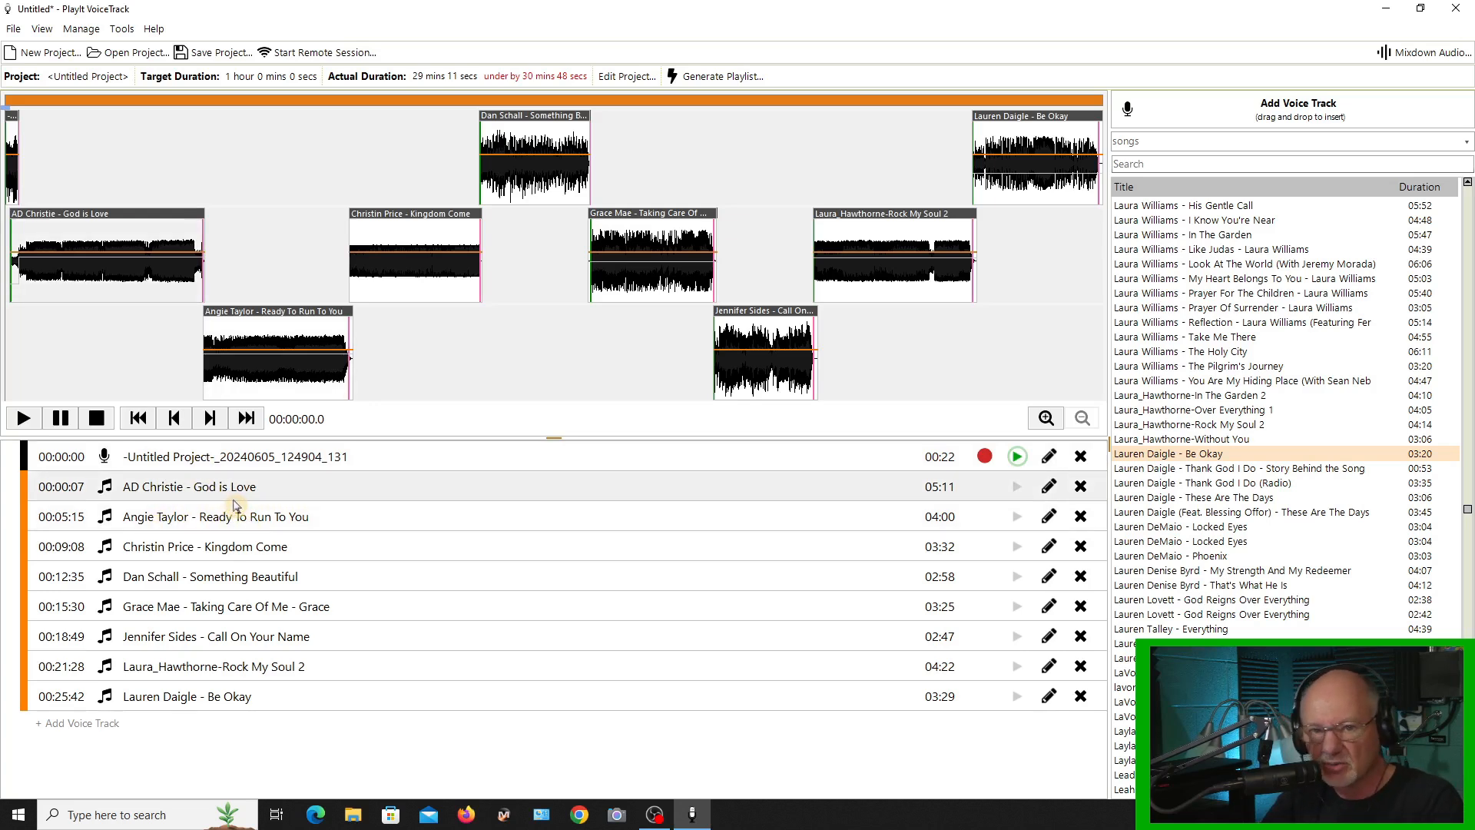
- Insert the second "WNSM-DB Jingle 1 Full" from the 2-WNSM-DB Jingles category between "AD Christie - God is Love" and "Angie Taylor - Ready To Run To You"
left_click(1161, 144)
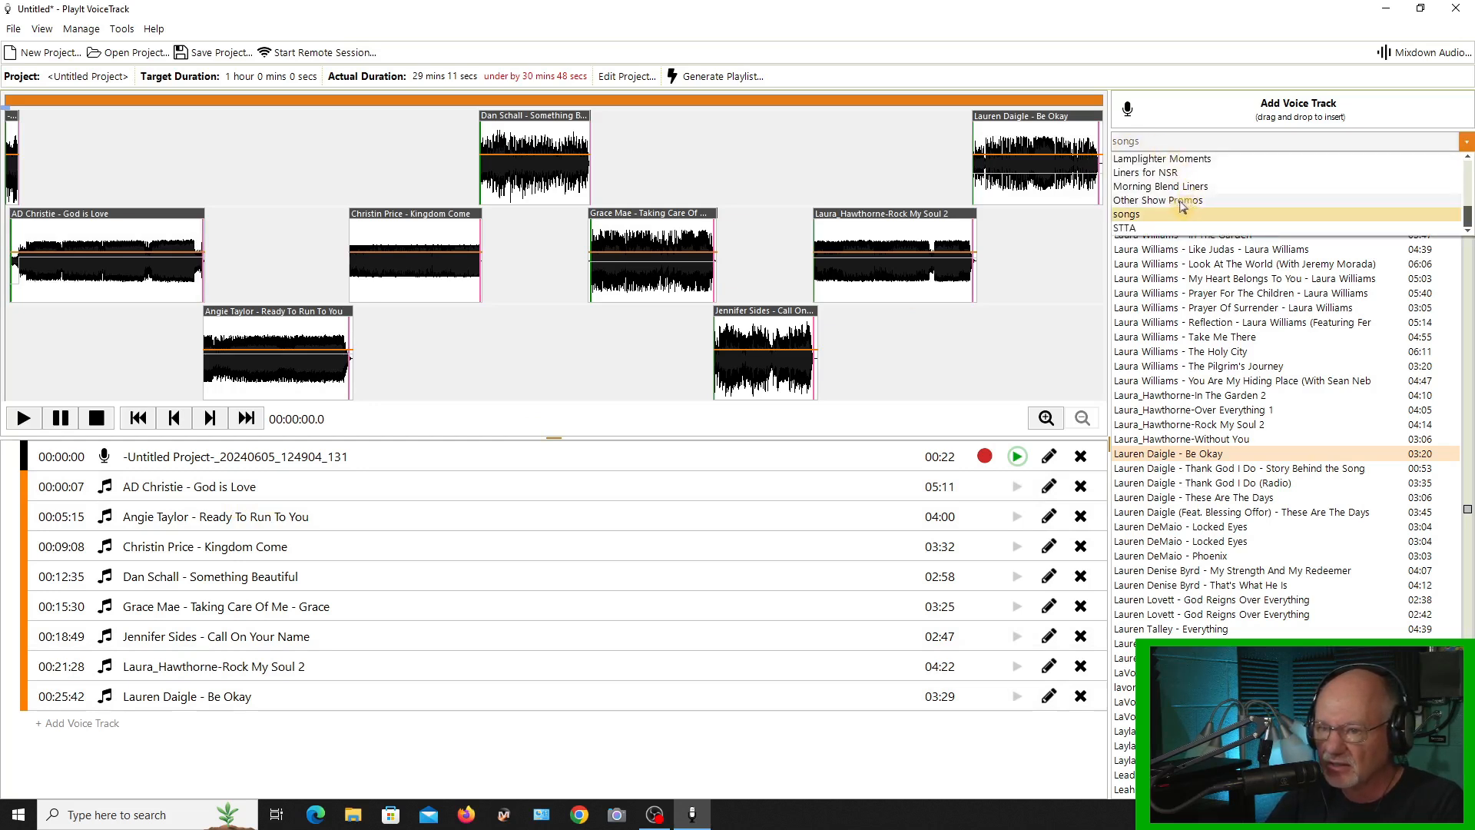
scroll(1179, 205, "up", 4)
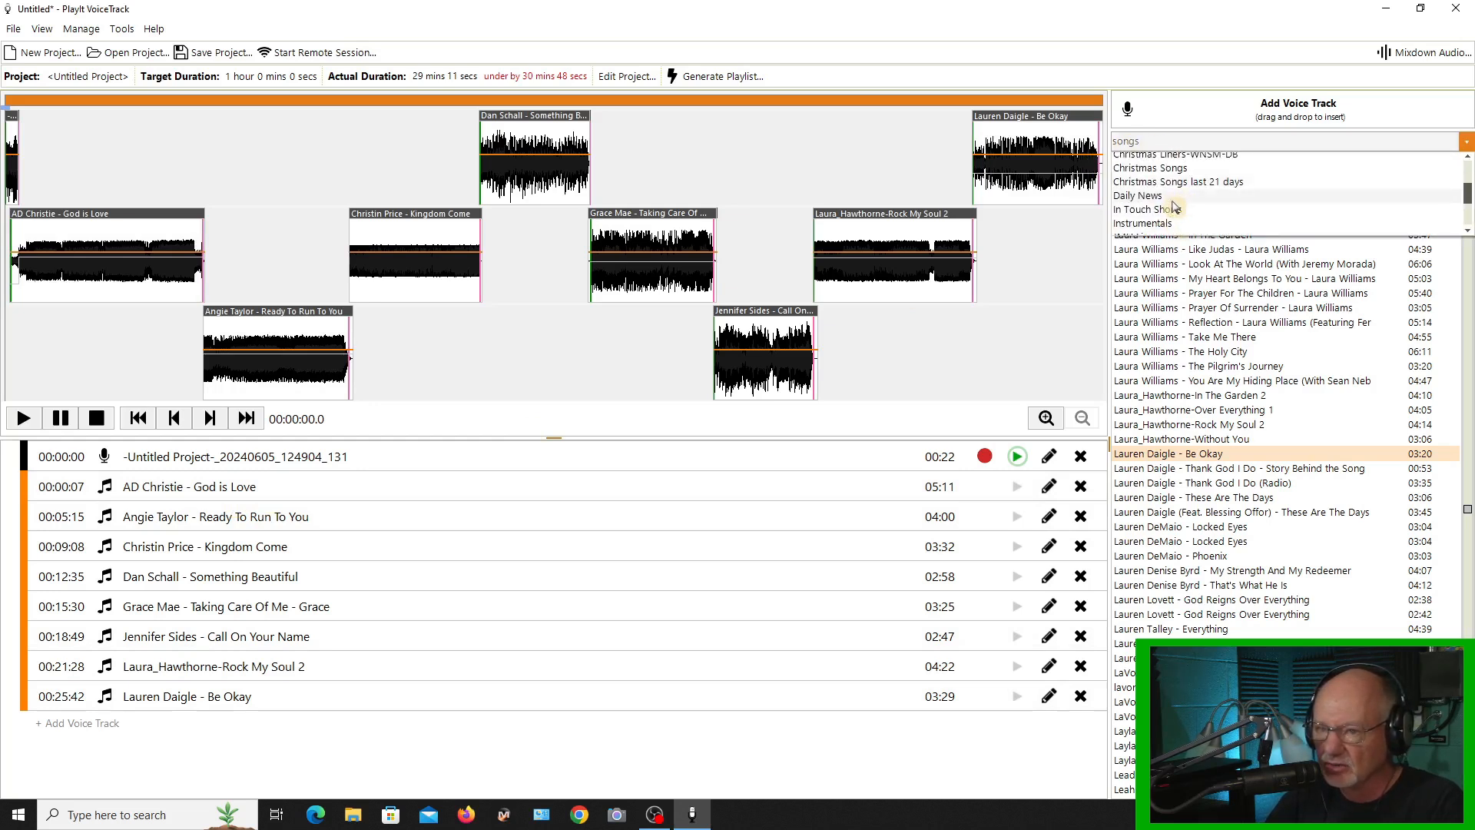
scroll(1174, 208, "up", 5)
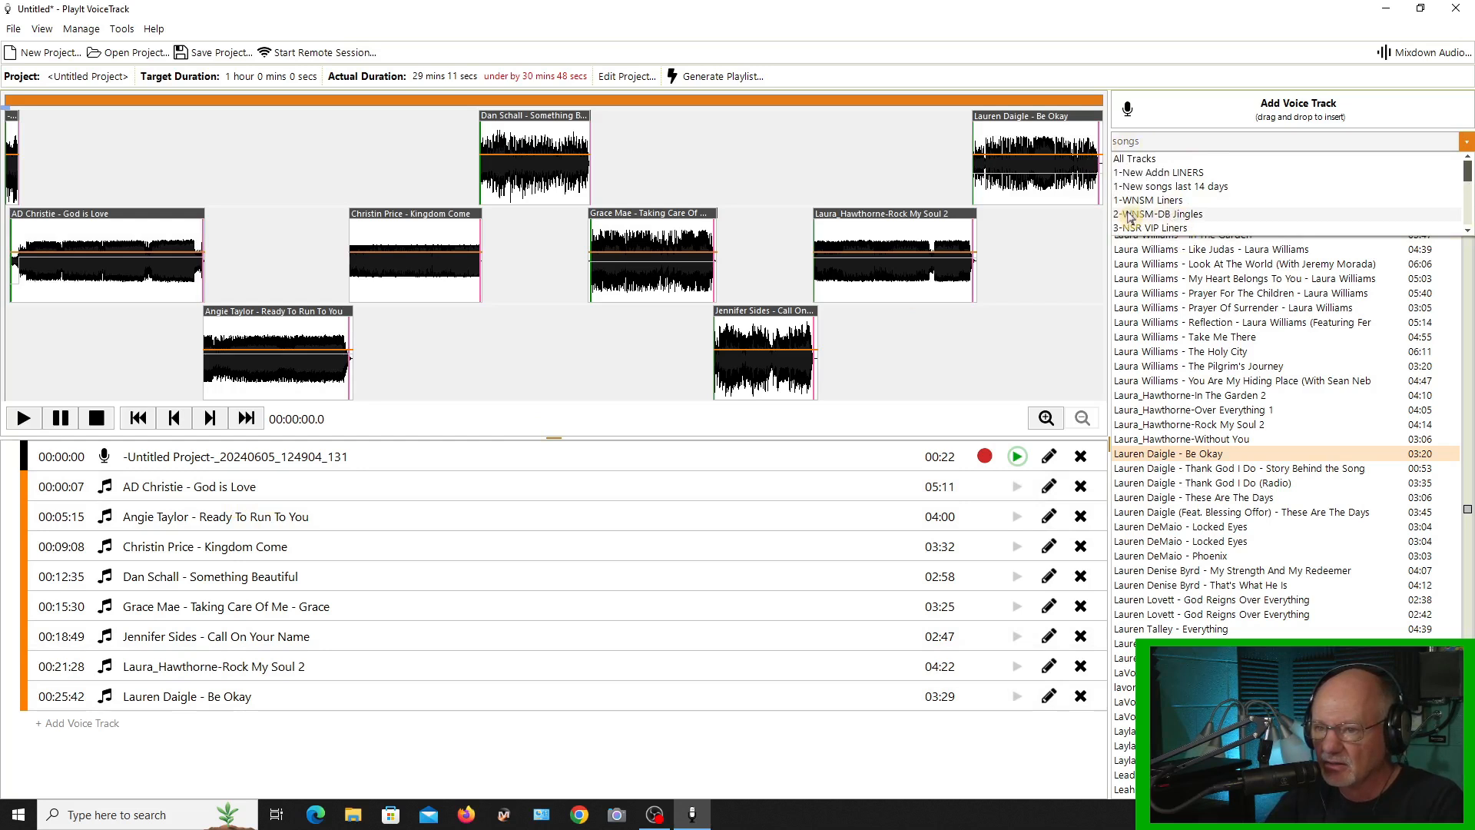
left_click(1158, 215)
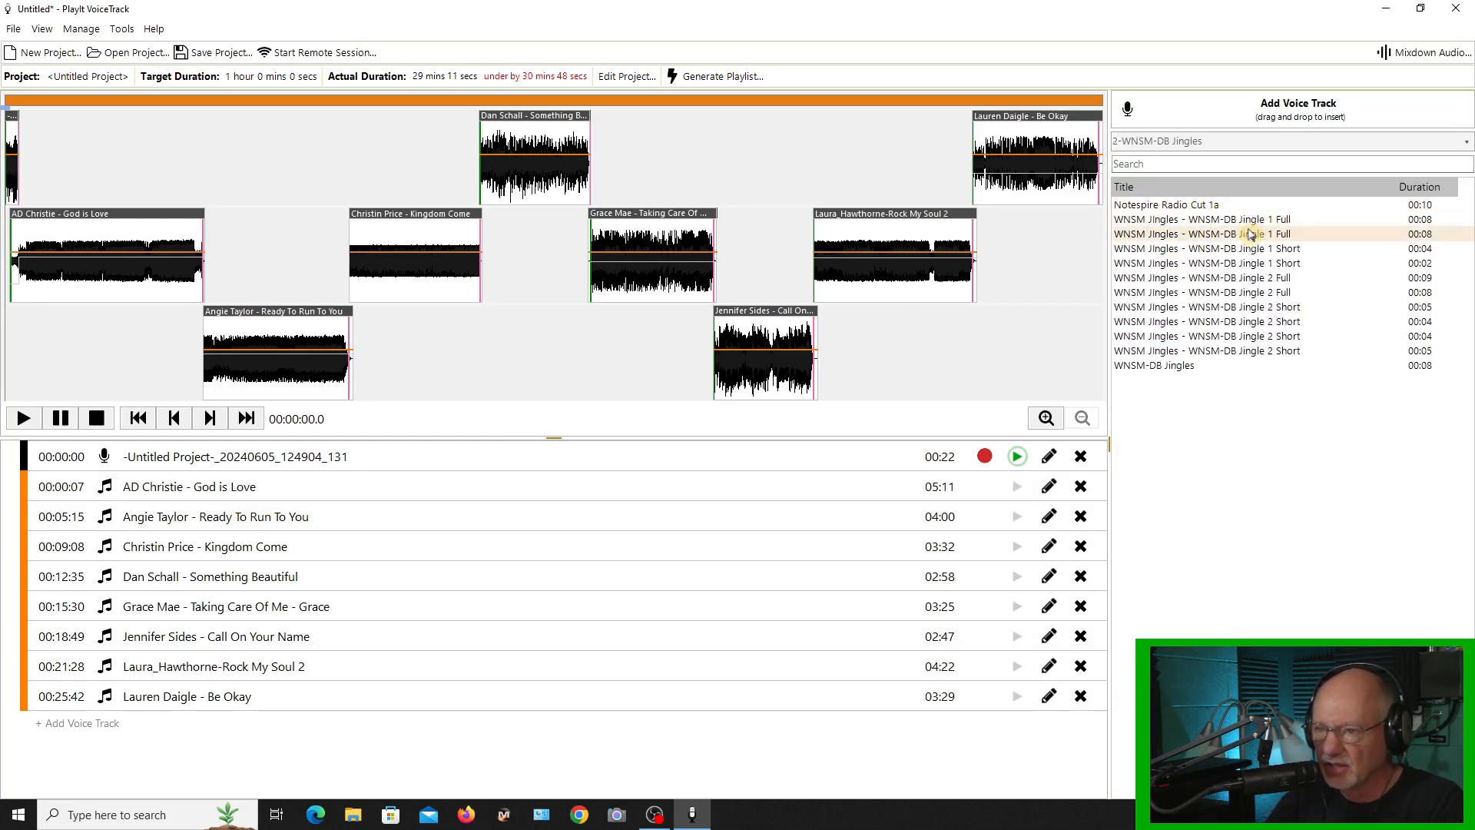
left_click_drag(1209, 239, 232, 505)
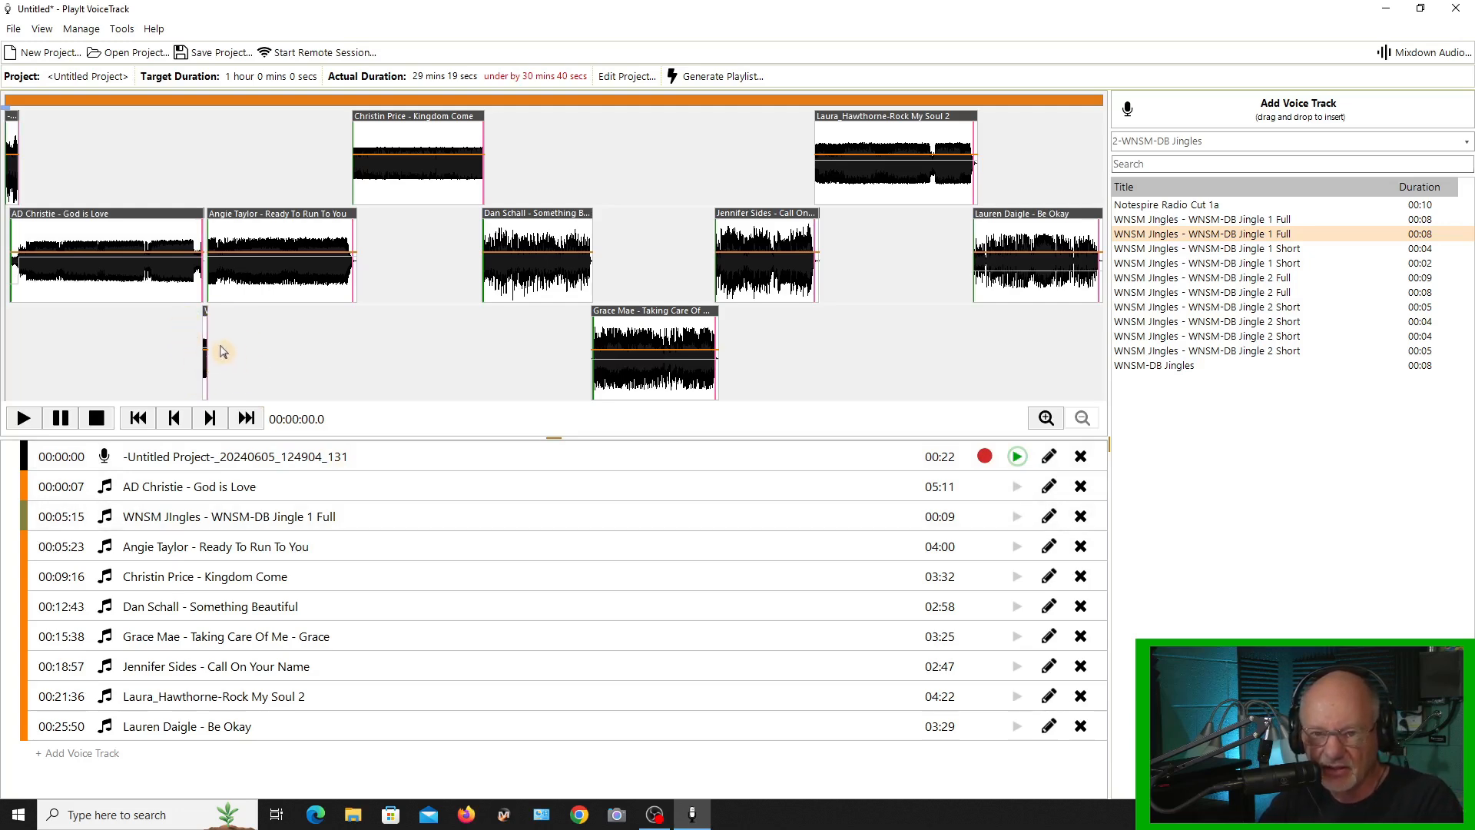
- Play the timeline from about 00:05:12.6 to check the transitions from "God is Love" through the jingle into "Ready To Run To You"
scroll(190, 345, "up", 3)
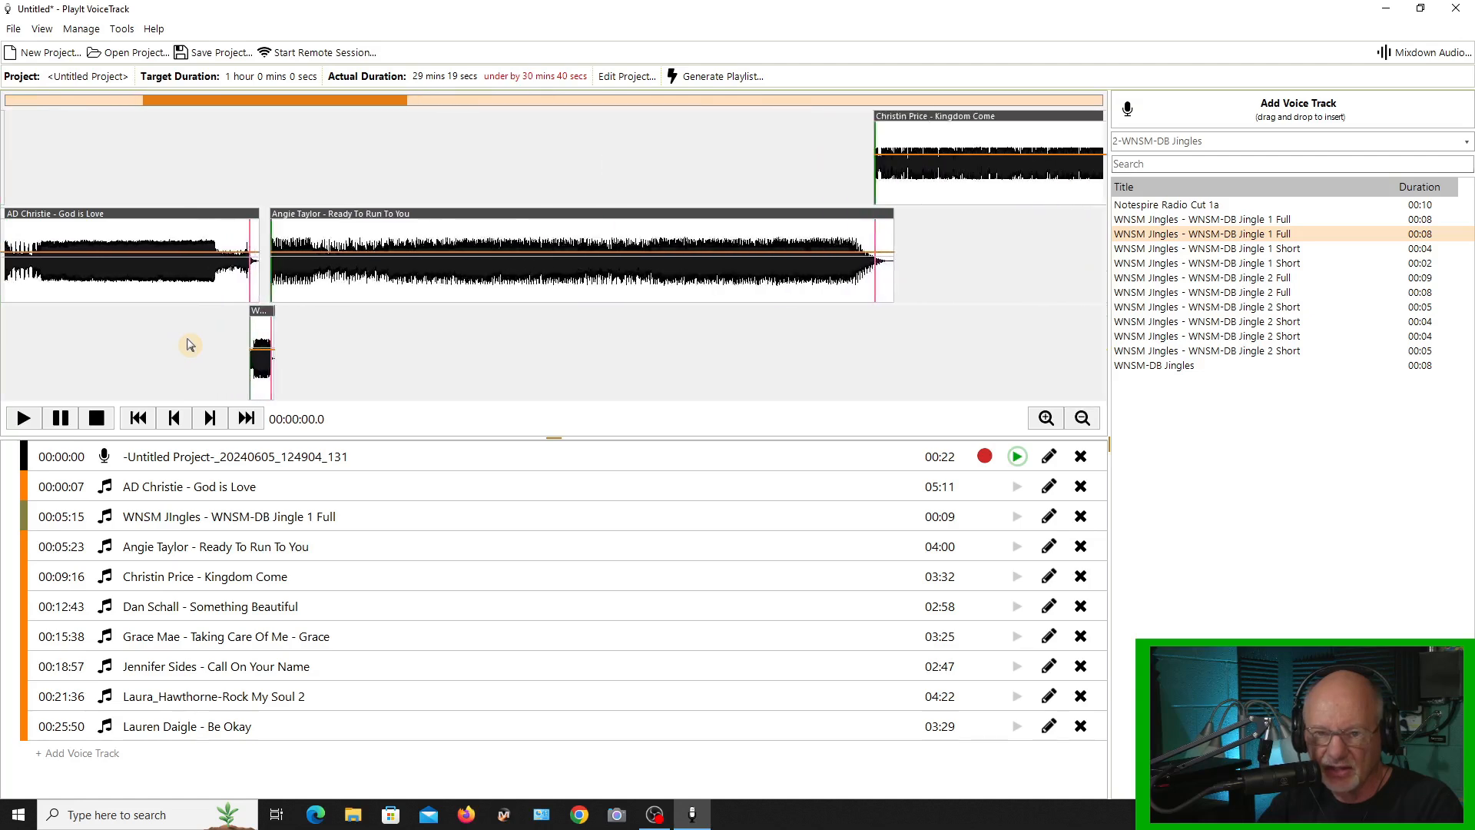
scroll(192, 343, "up", 2)
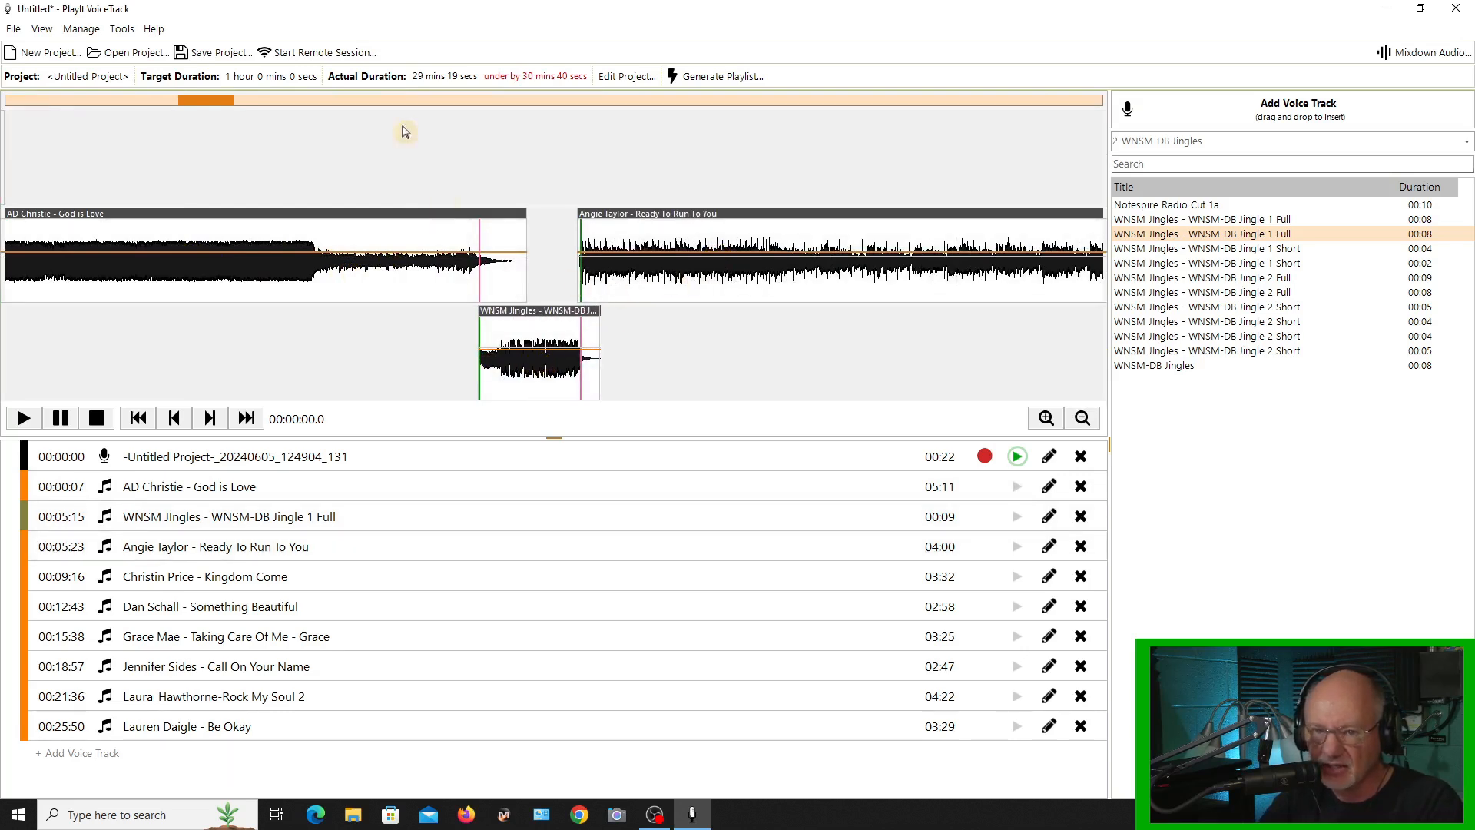
left_click(438, 156)
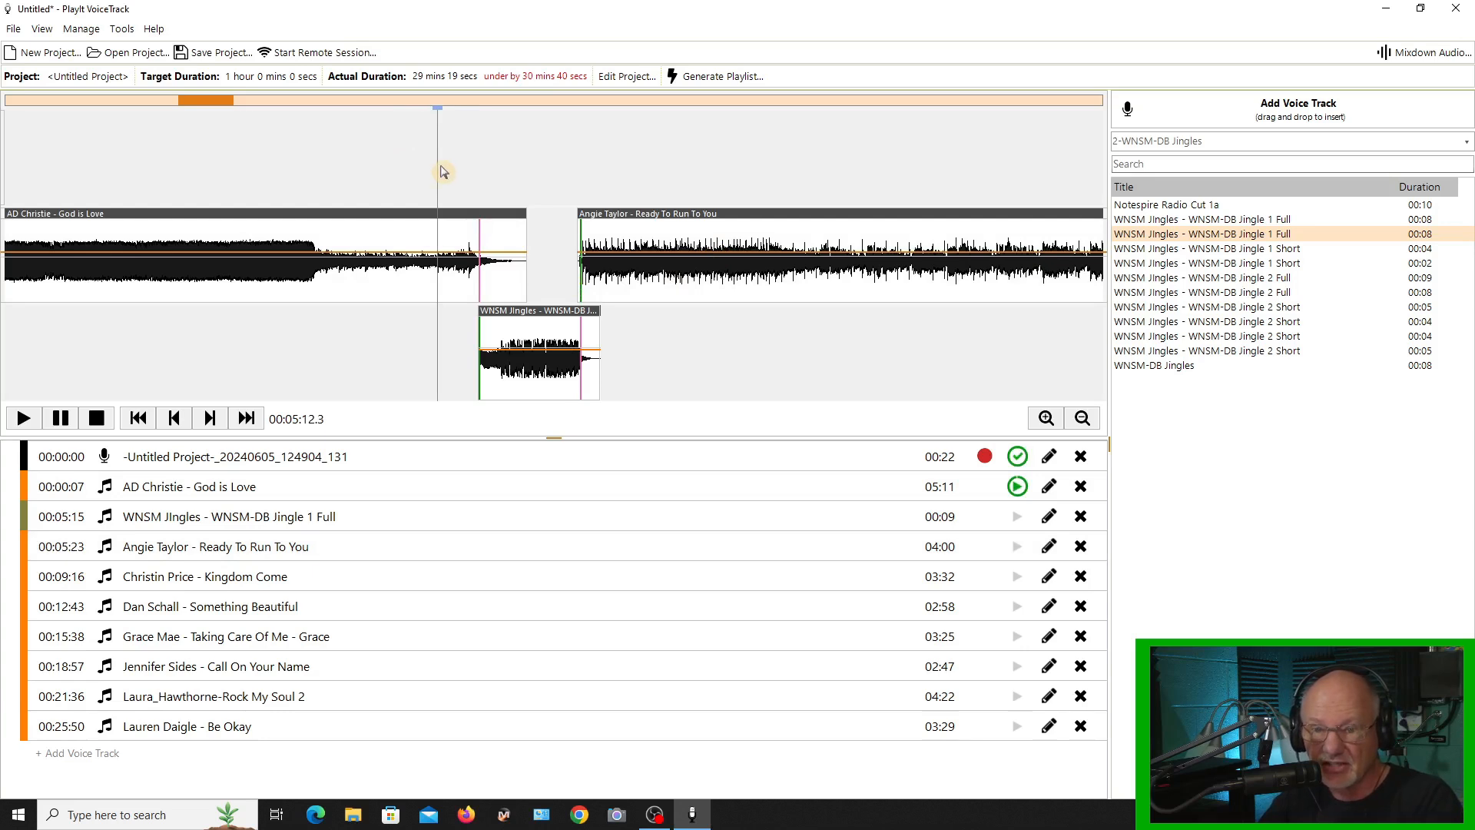
left_click(441, 166)
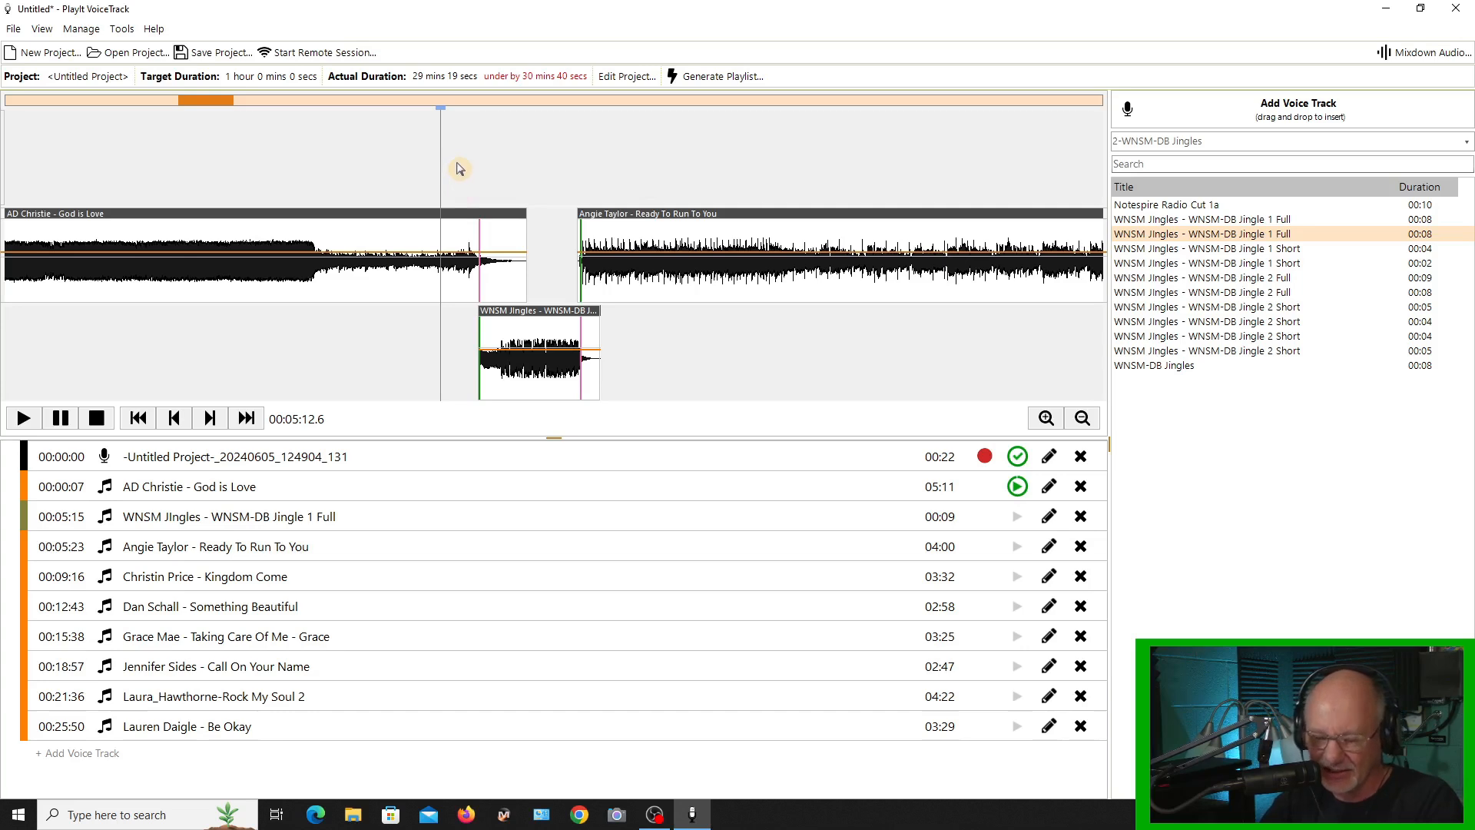
key("space")
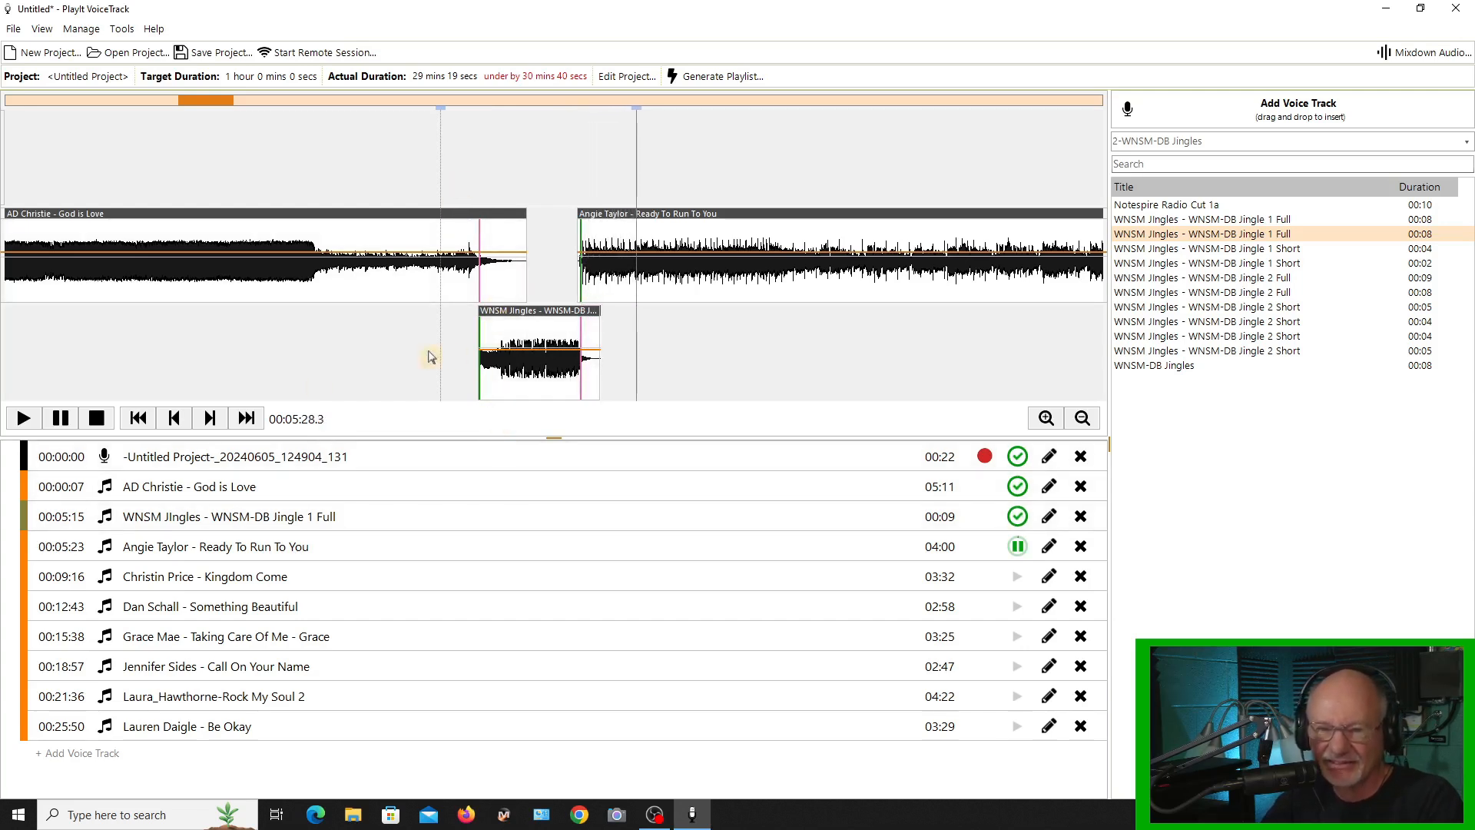
left_click(96, 418)
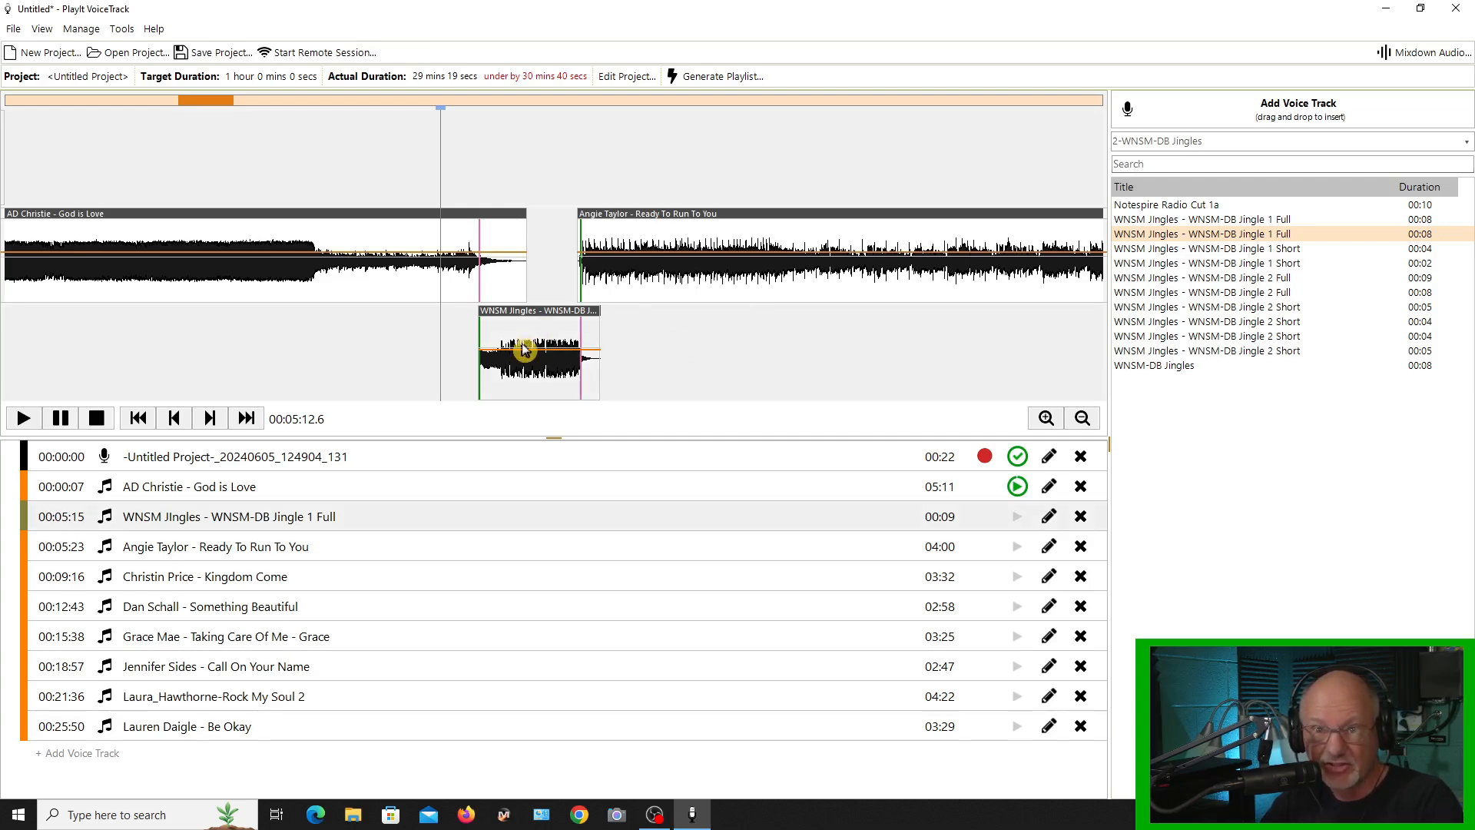
- Insert the liner "Take time to say thank you with music" from the 3-NSR VIP Liners category between "Angie Taylor - Ready To Run To You" and "Christin Price - Kingdom Come"
scroll(684, 350, "down", 5)
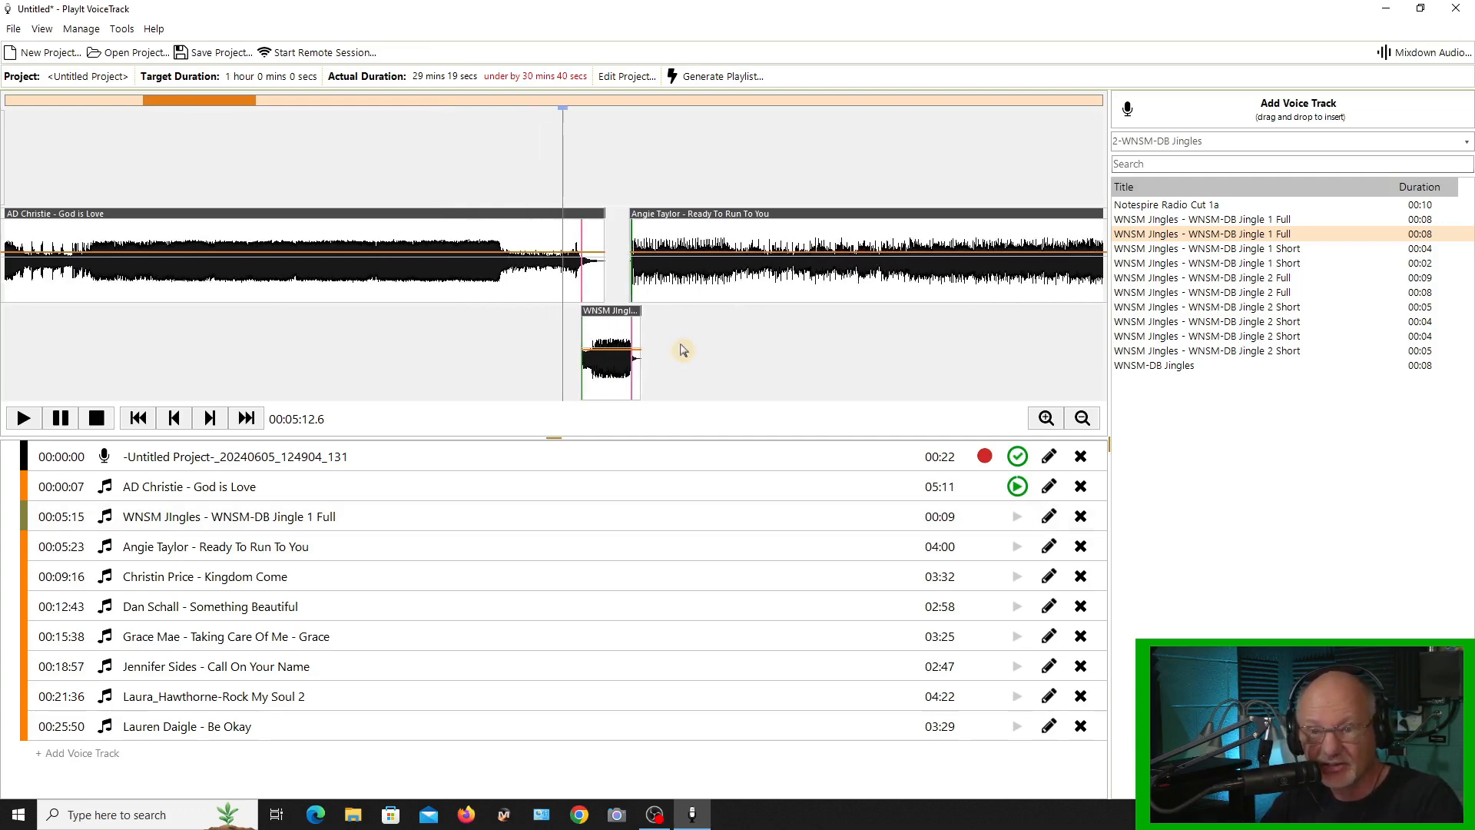
scroll(692, 335, "down", 3)
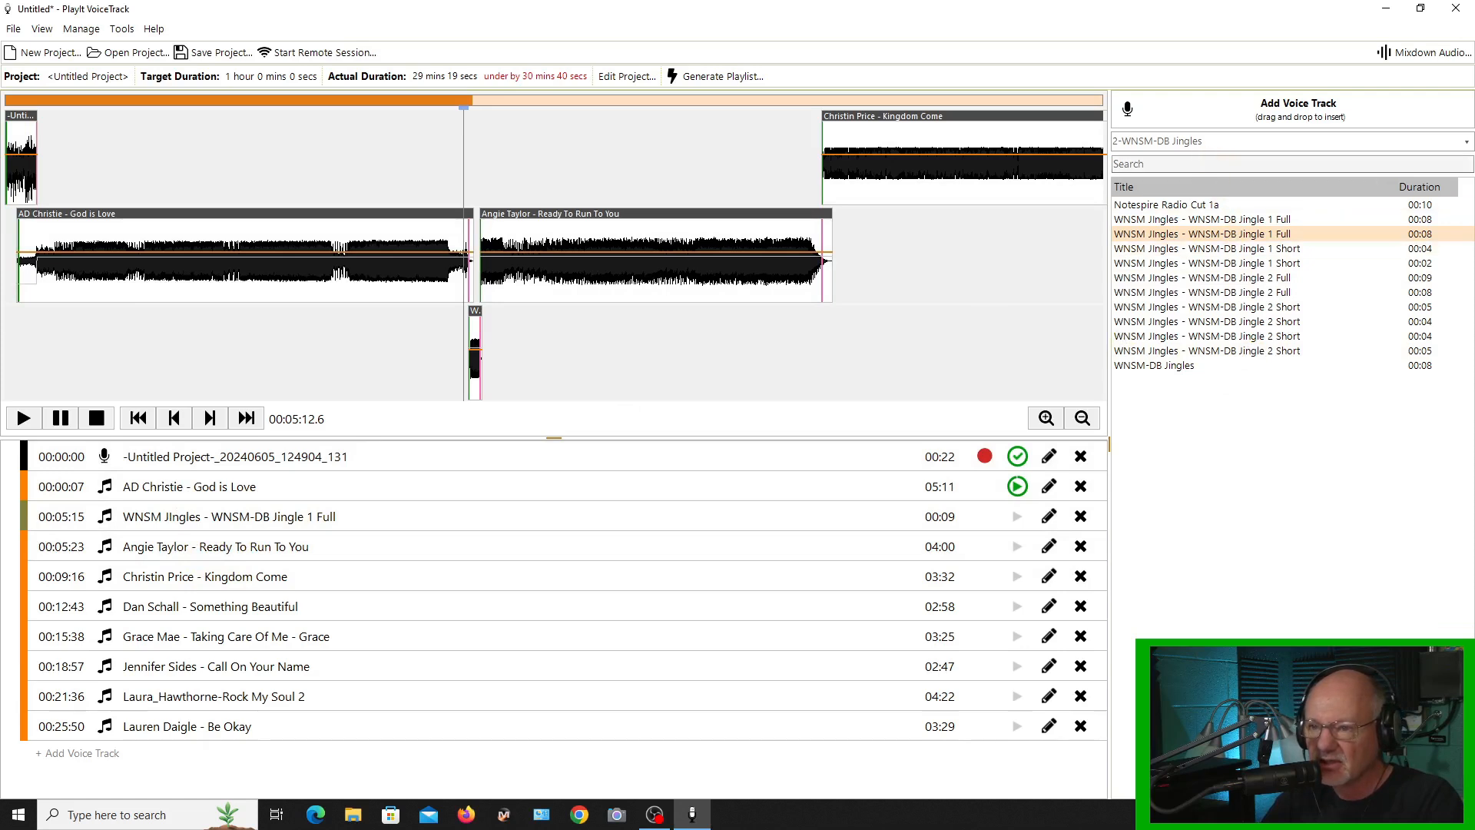
left_click(1208, 144)
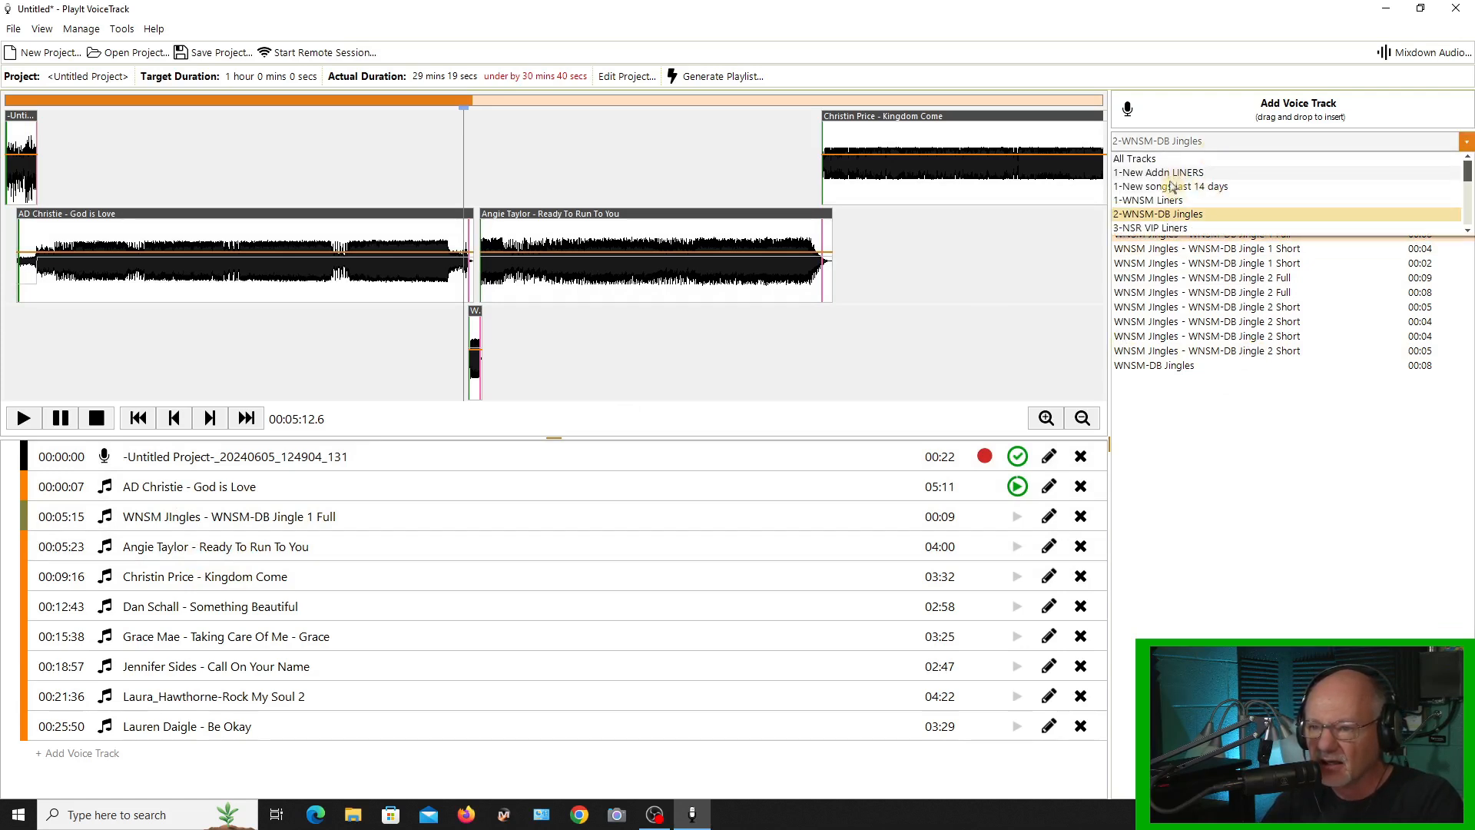
left_click(1164, 229)
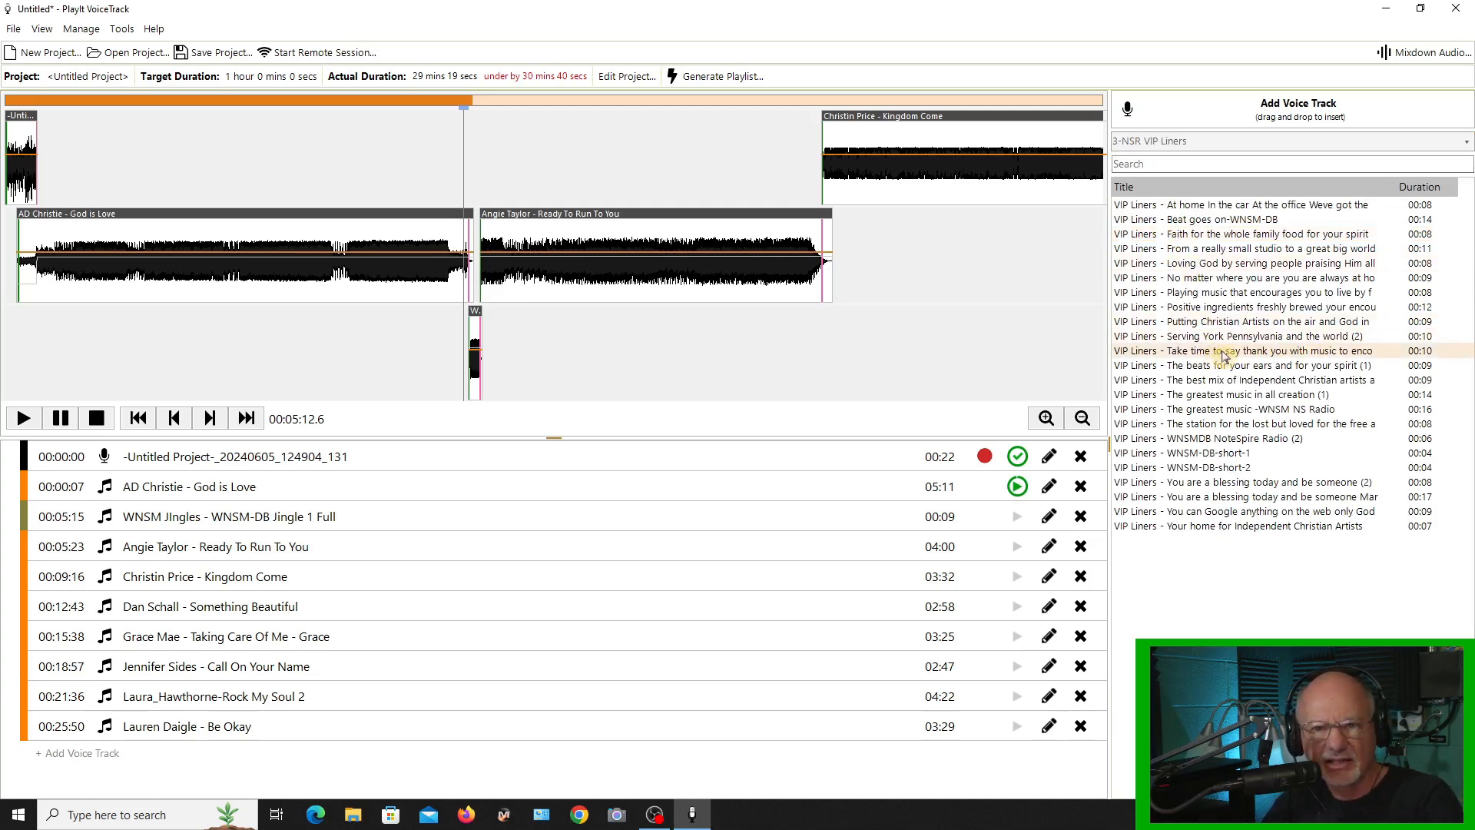
left_click_drag(1225, 355, 174, 559)
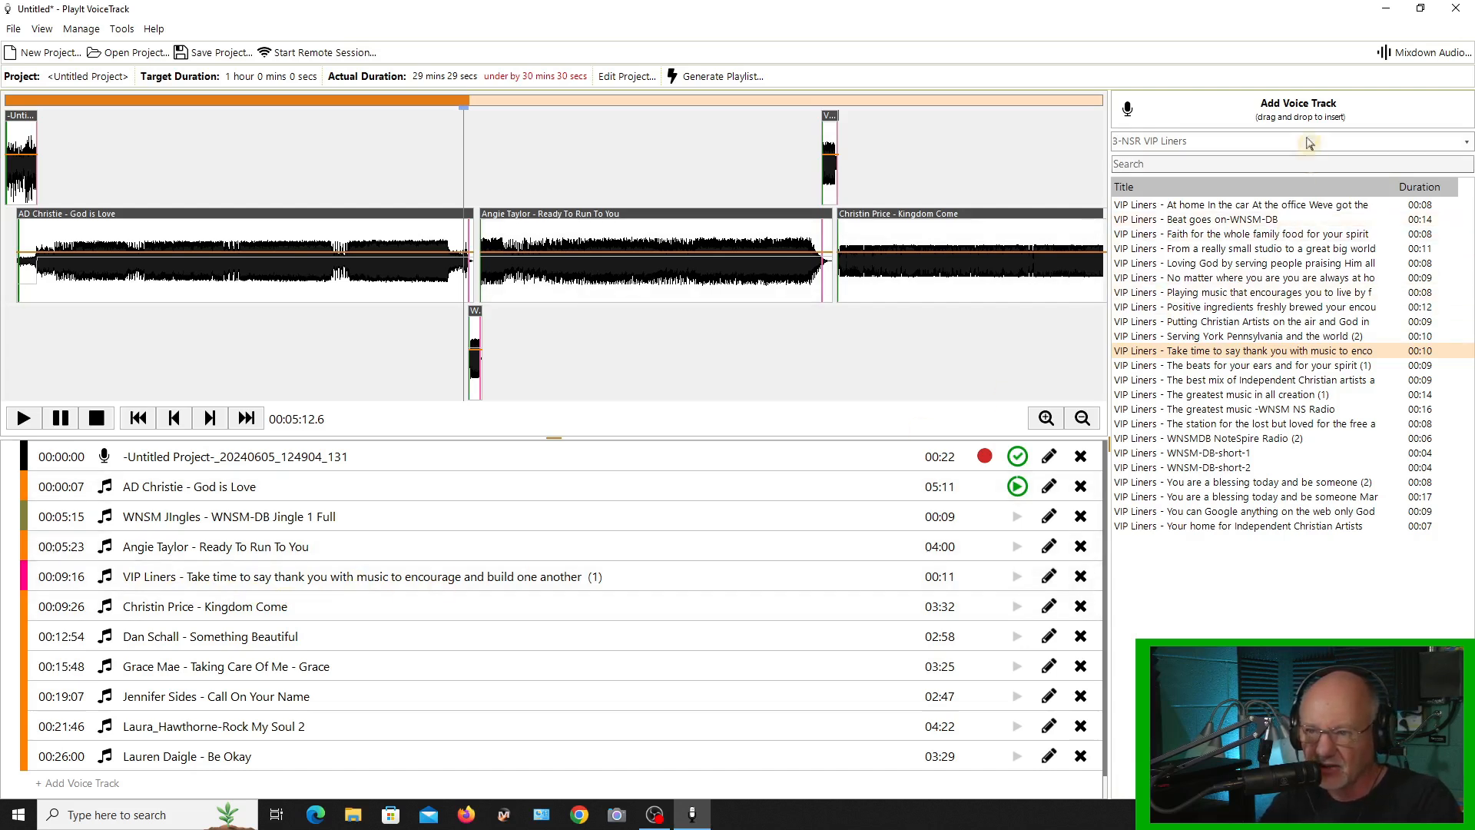
- Insert a voice track after the "Take time to say thank you" liner and record about 50 seconds, bringing in "Christin Price - Kingdom Come" under its end
left_click_drag(1305, 112, 344, 516)
left_click_drag(326, 569, 326, 594)
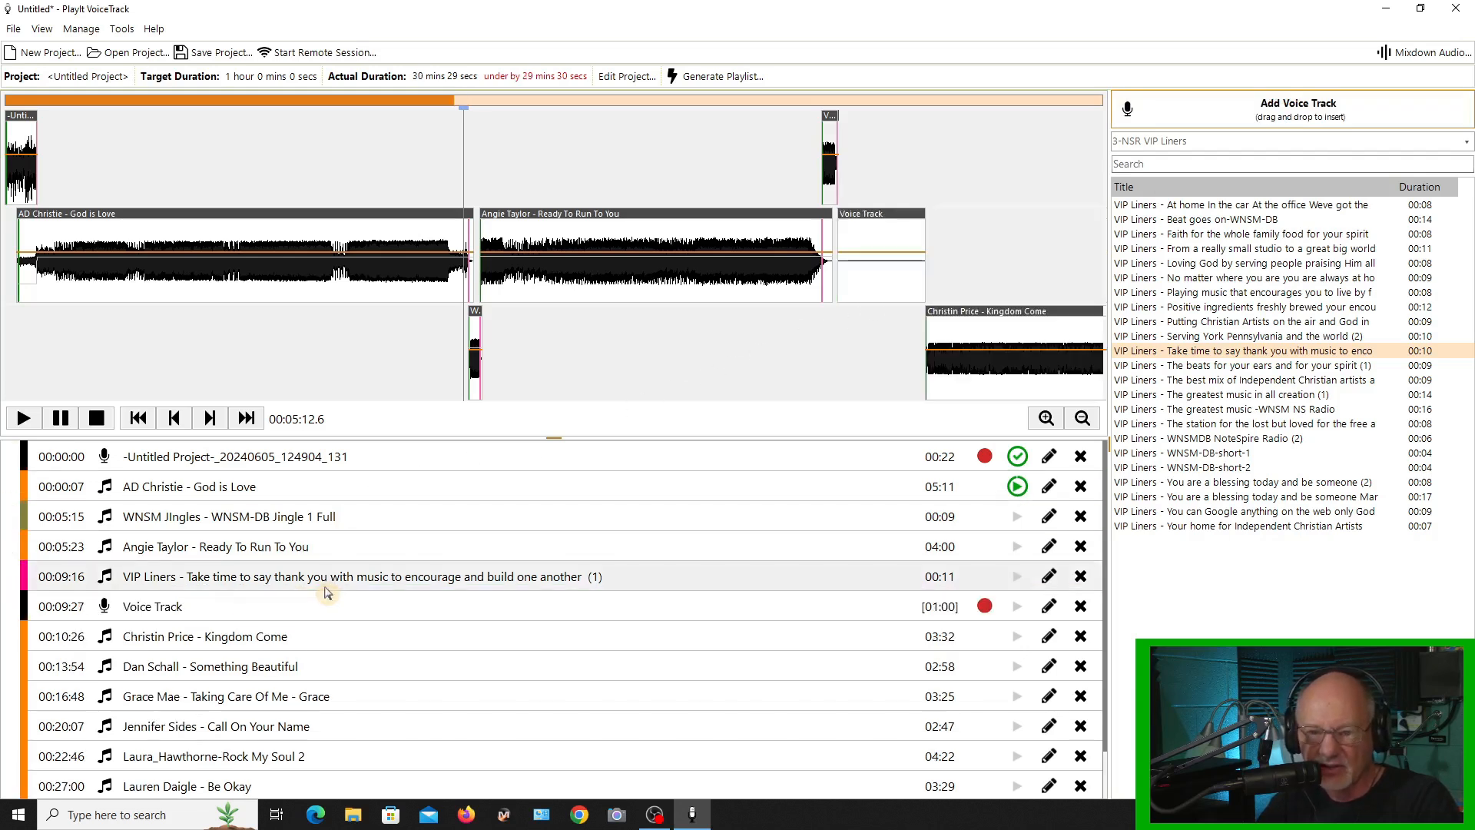
left_click(985, 607)
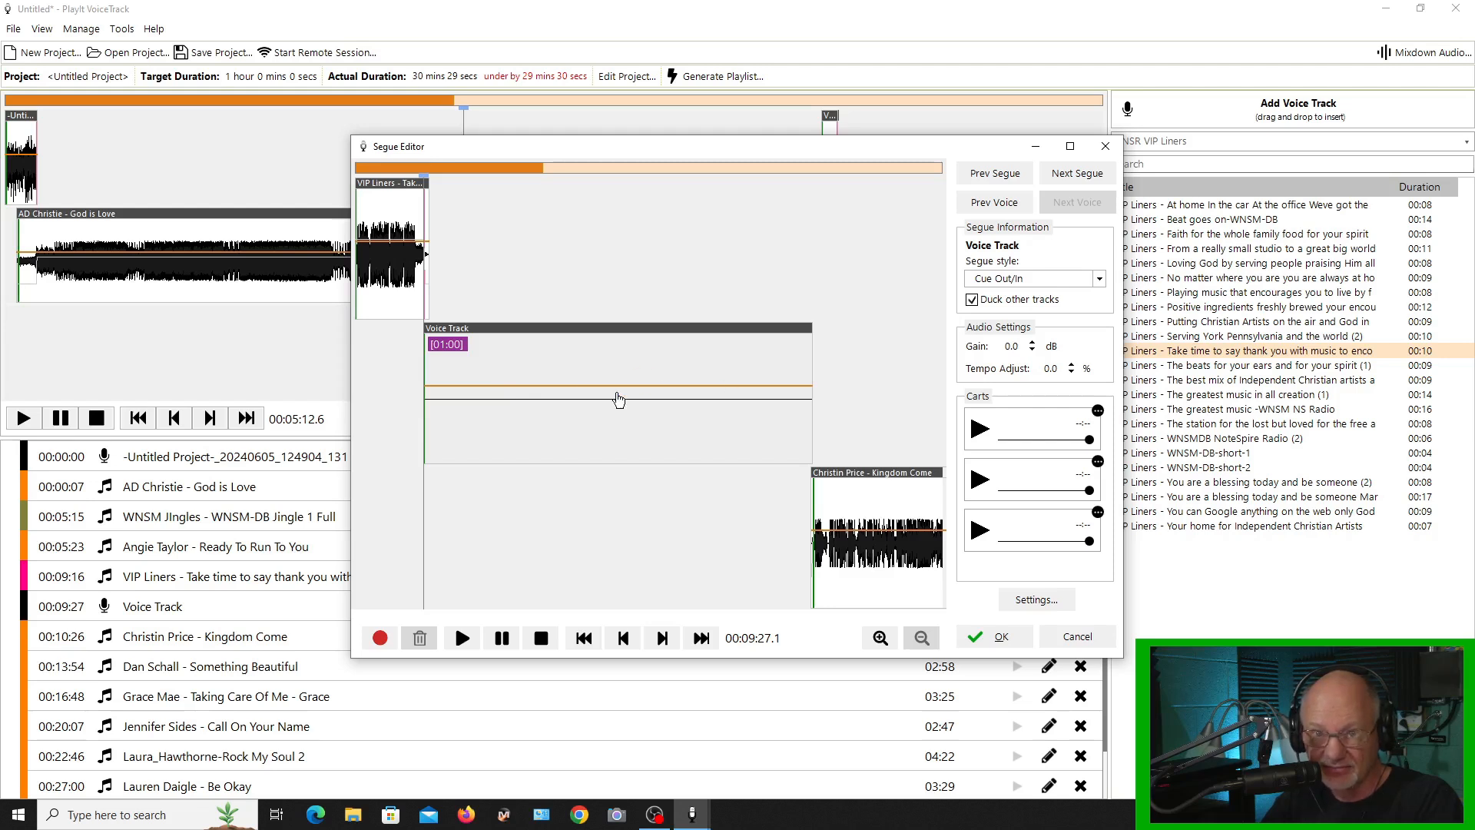
left_click(379, 638)
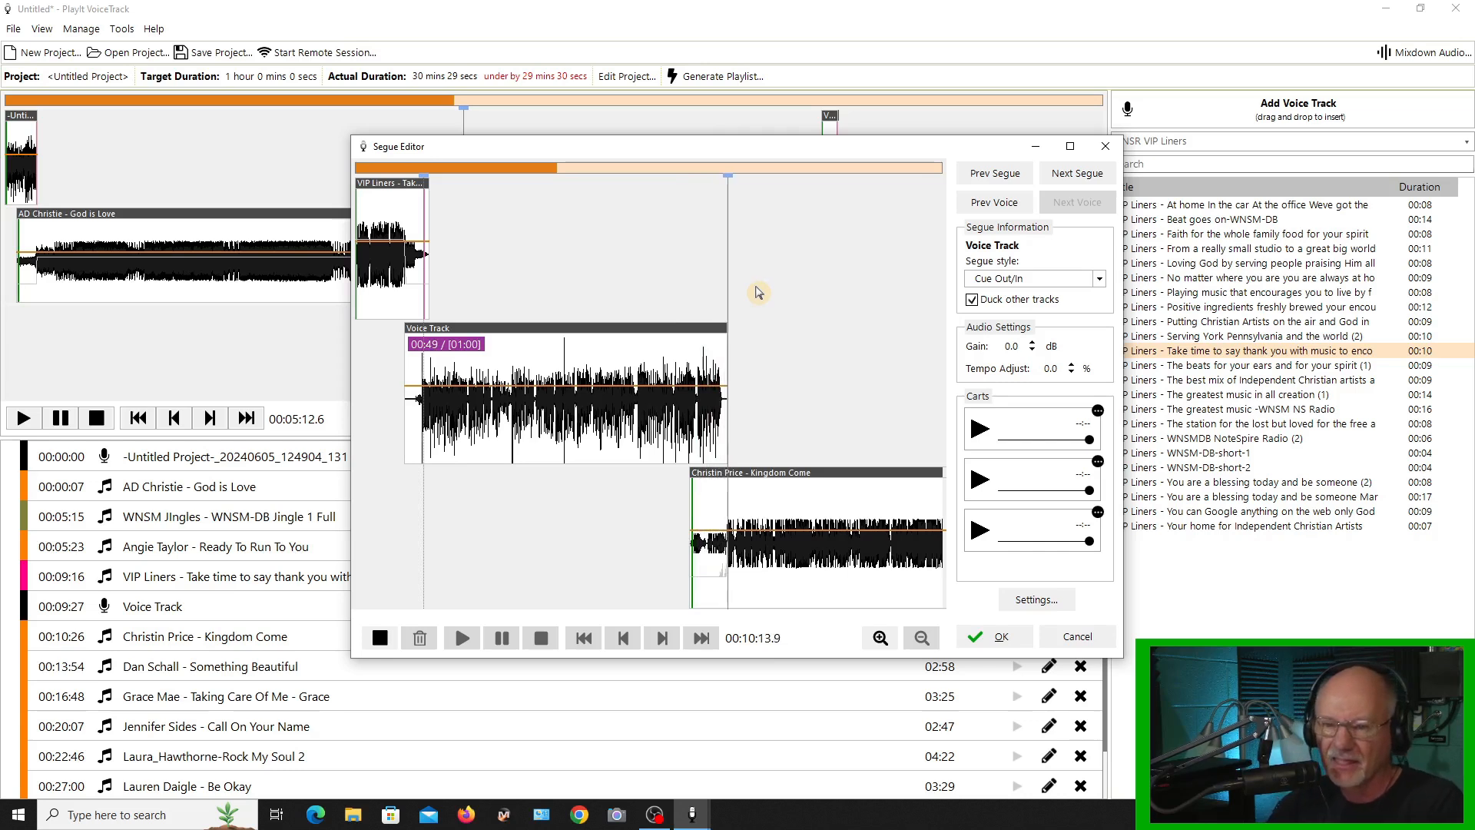
key("space")
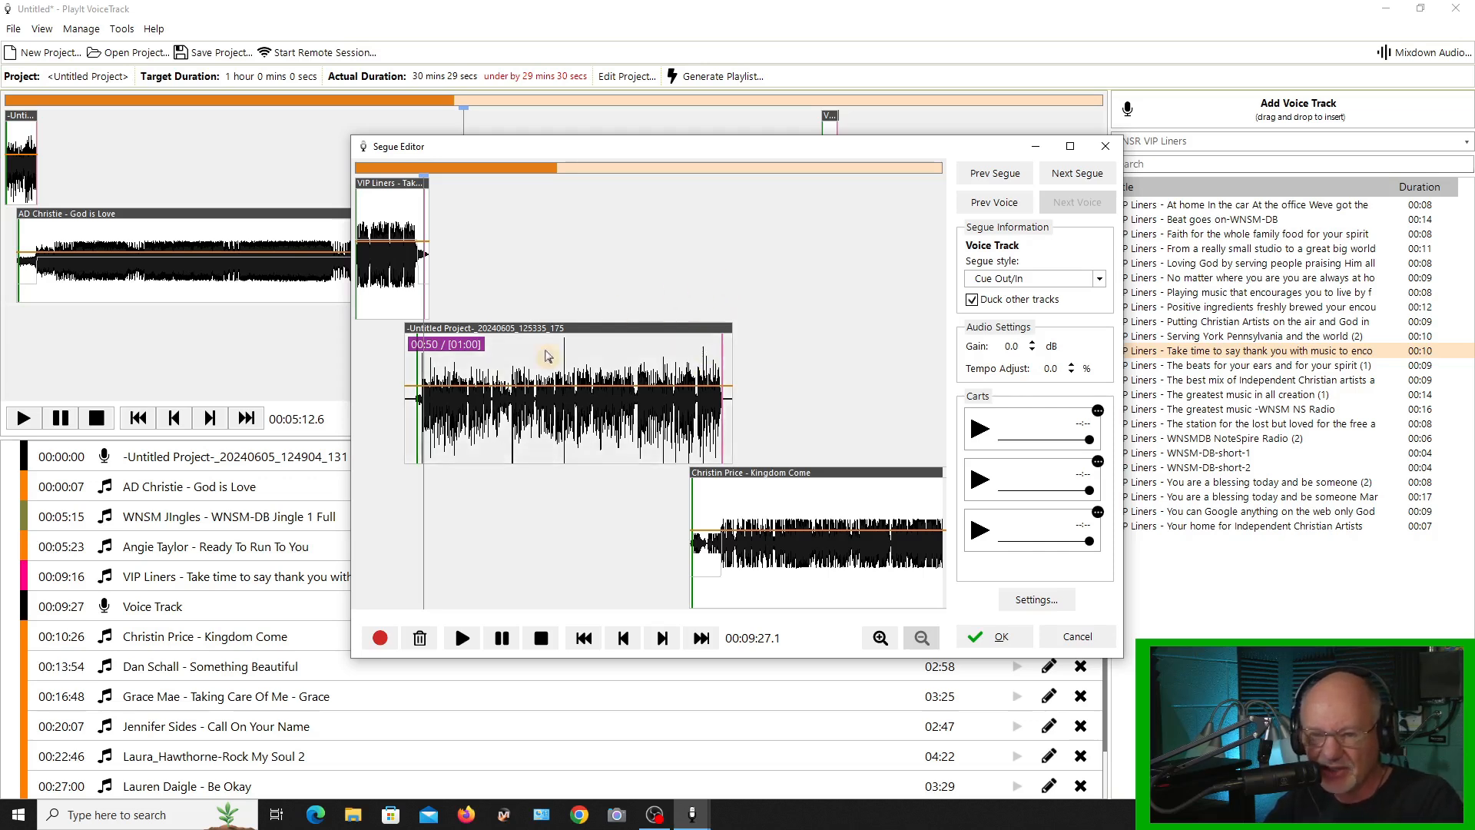
- Play the new segue from about 00:09:22.3 and again from about 00:10:10.5 to check how the voice meets the liner and the song
left_click(394, 352)
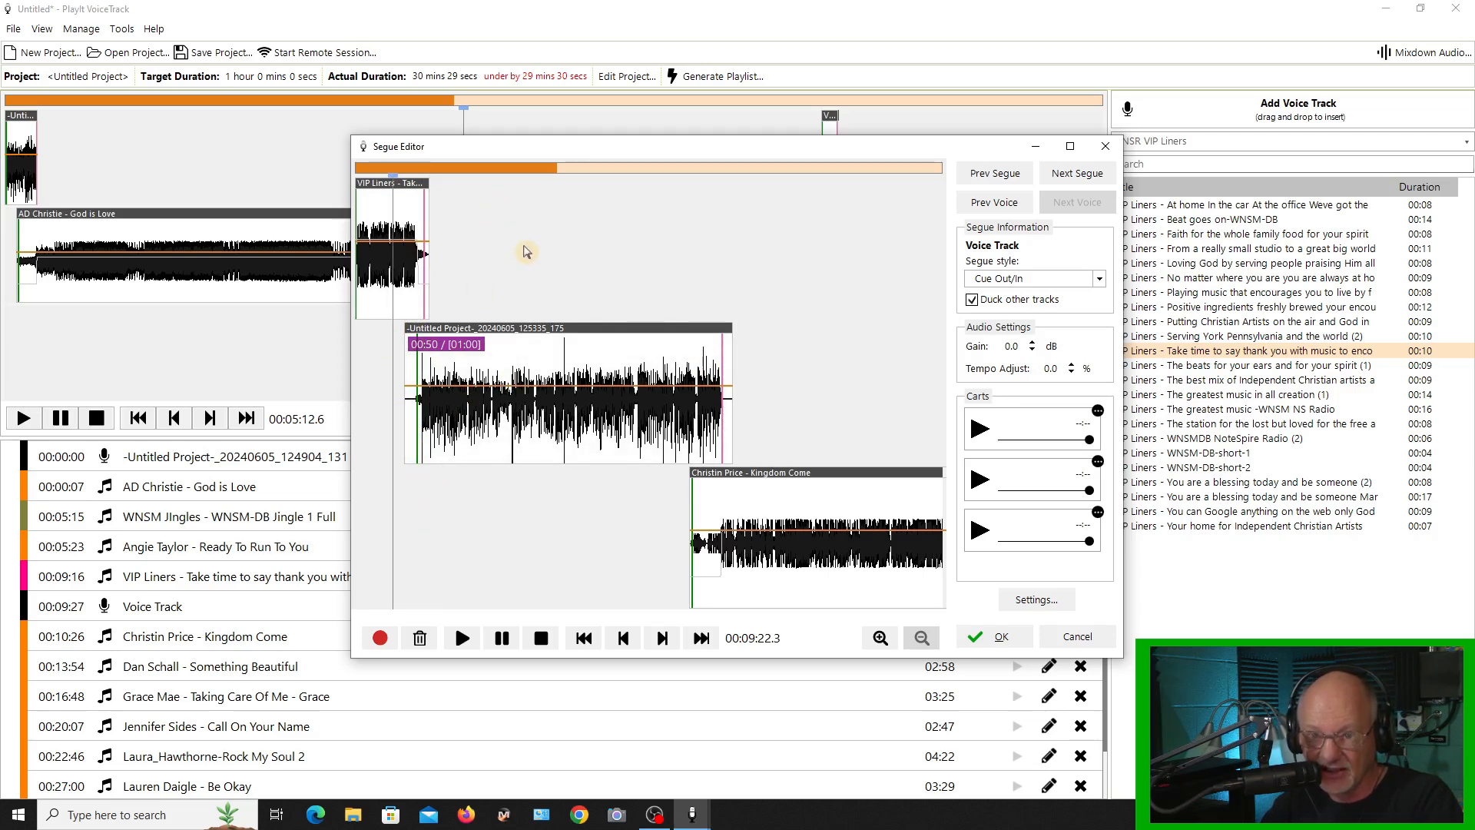
key("space")
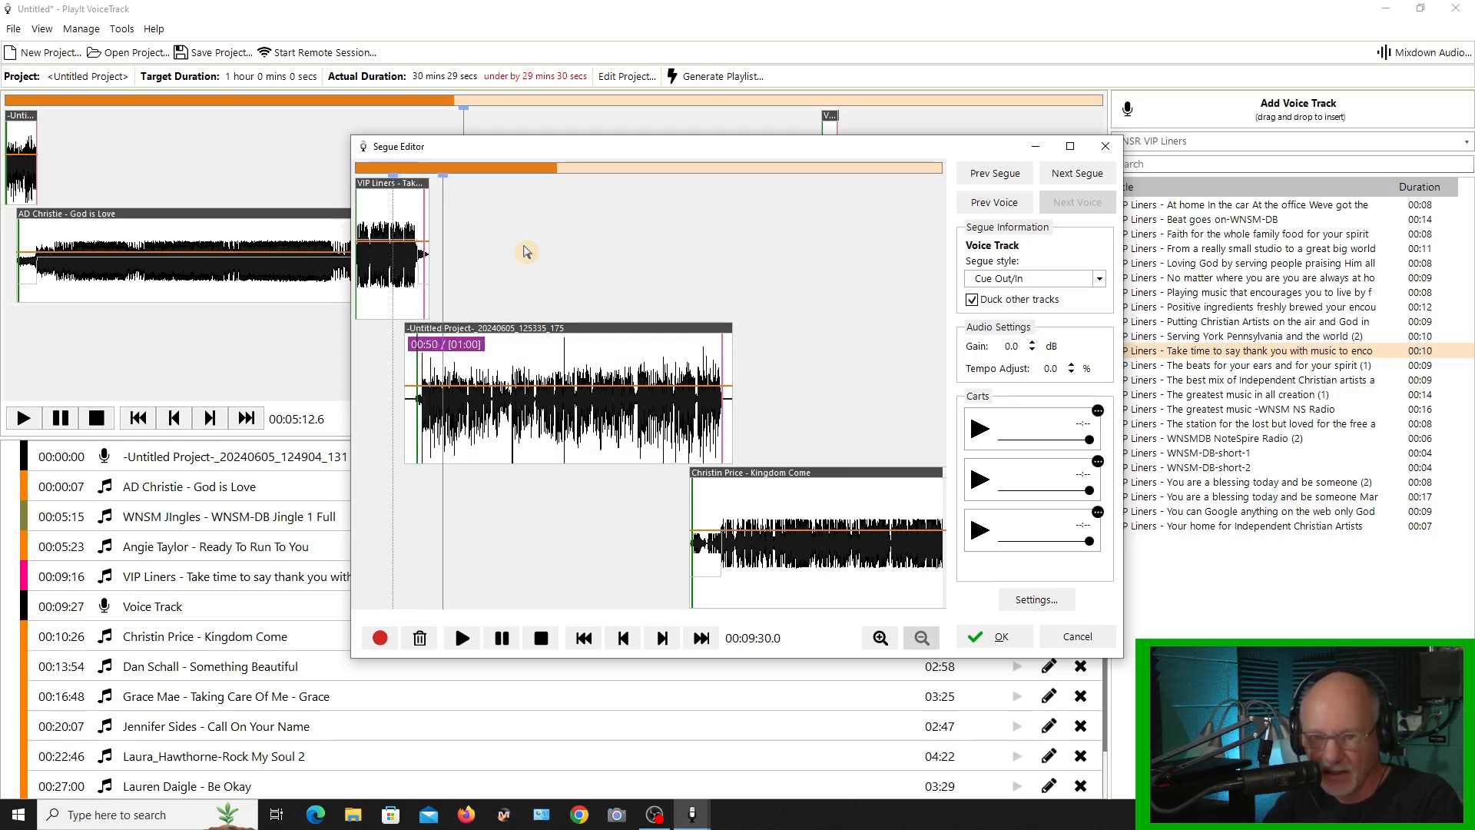
left_click(541, 639)
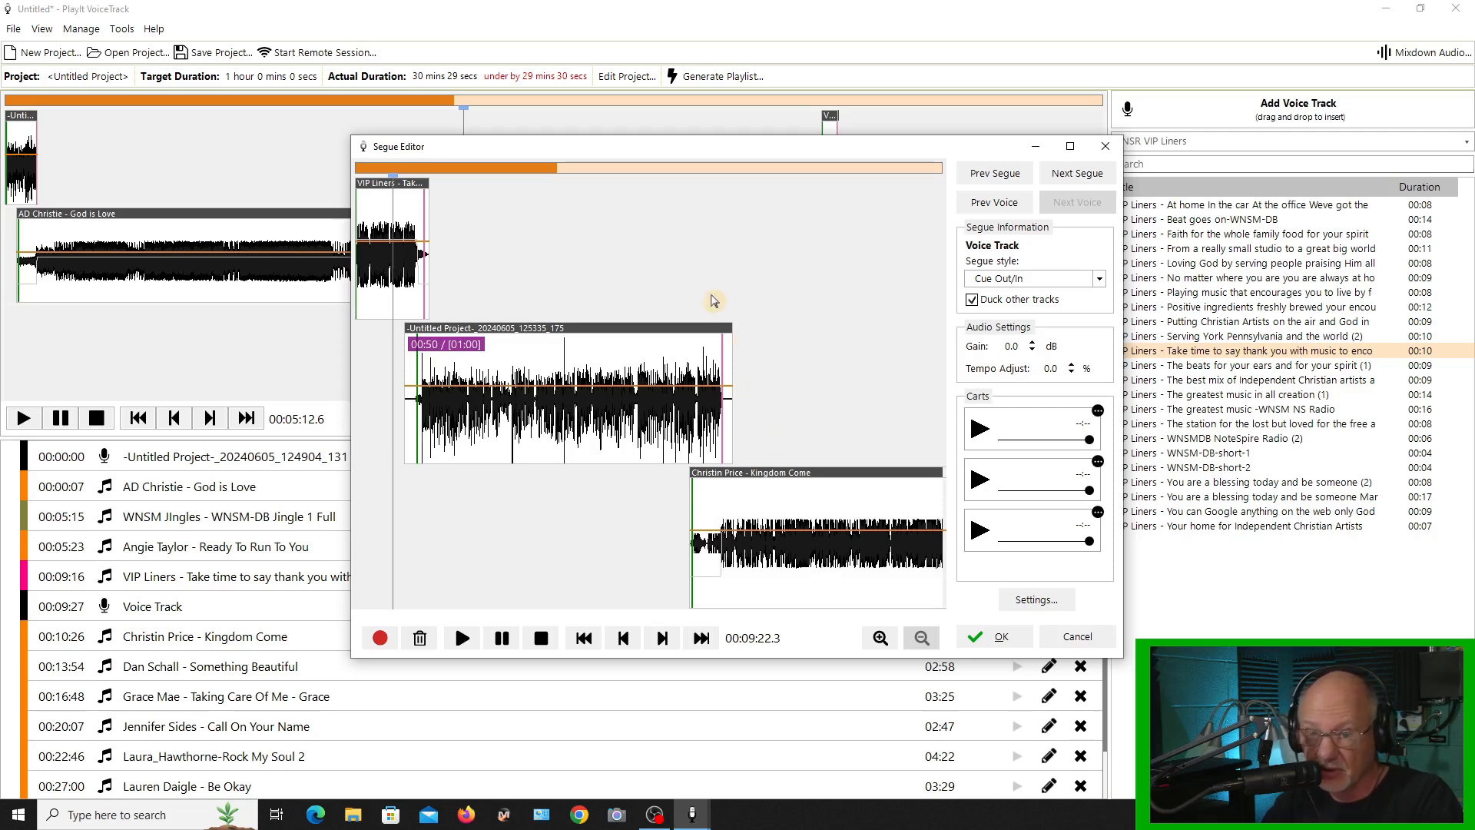
left_click(711, 296)
left_click(707, 289)
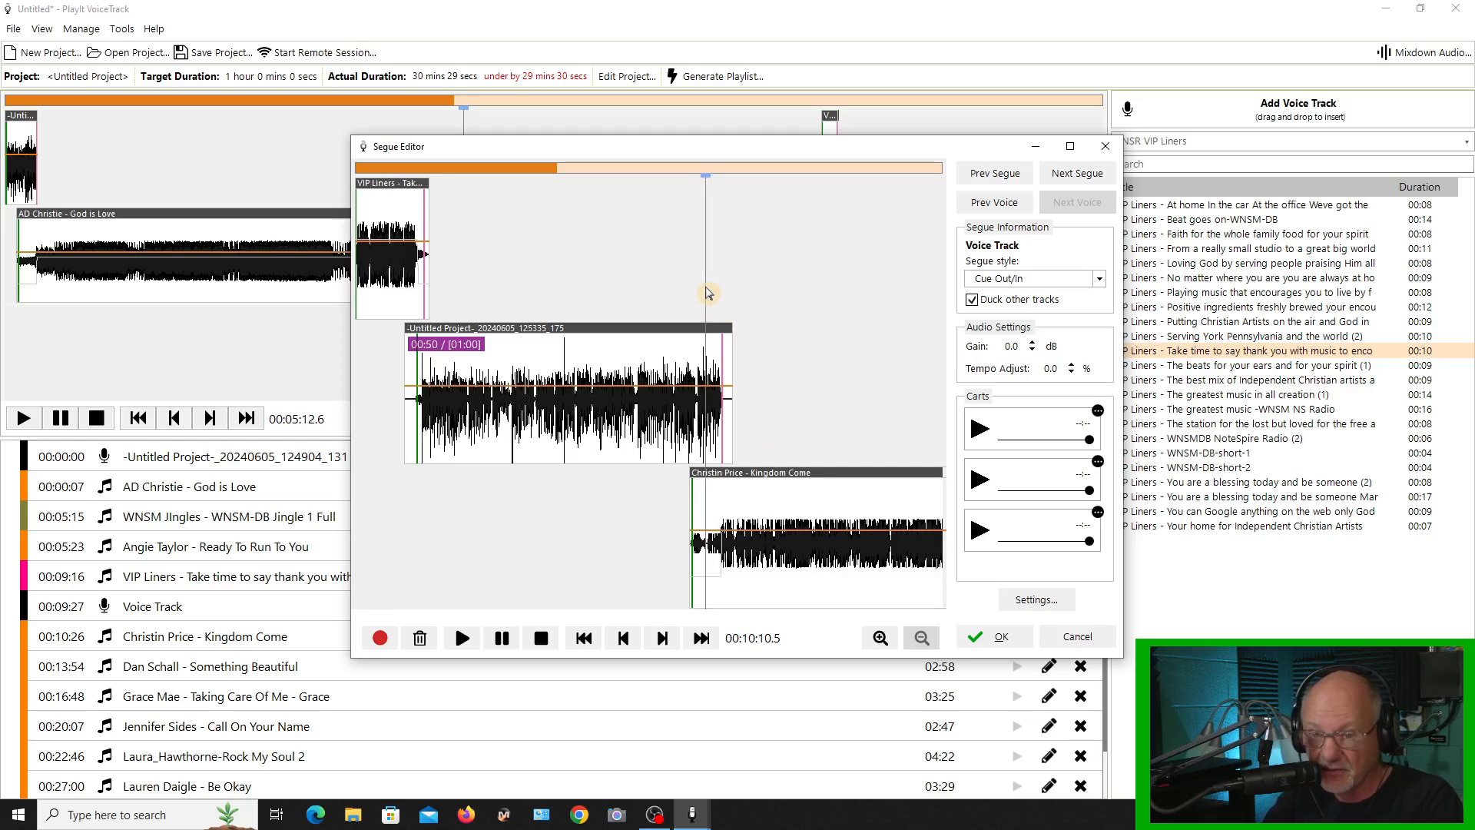
key("space")
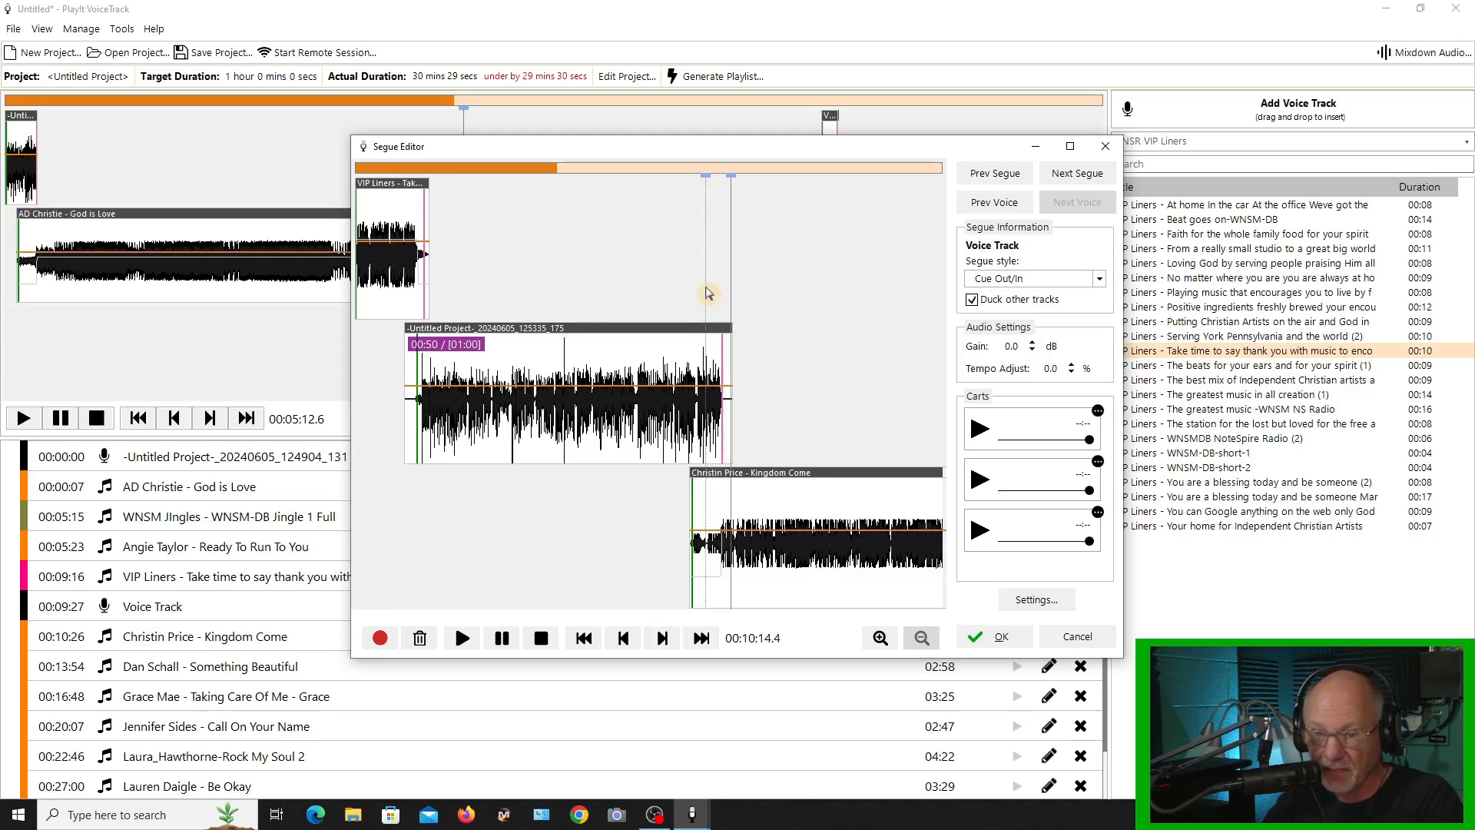
key("space")
- Trim the silence off the voice recording's end, start "Christin Price - Kingdom Come" slightly earlier and preview the overlap from about 00:10:11.2
scroll(742, 384, "up", 5)
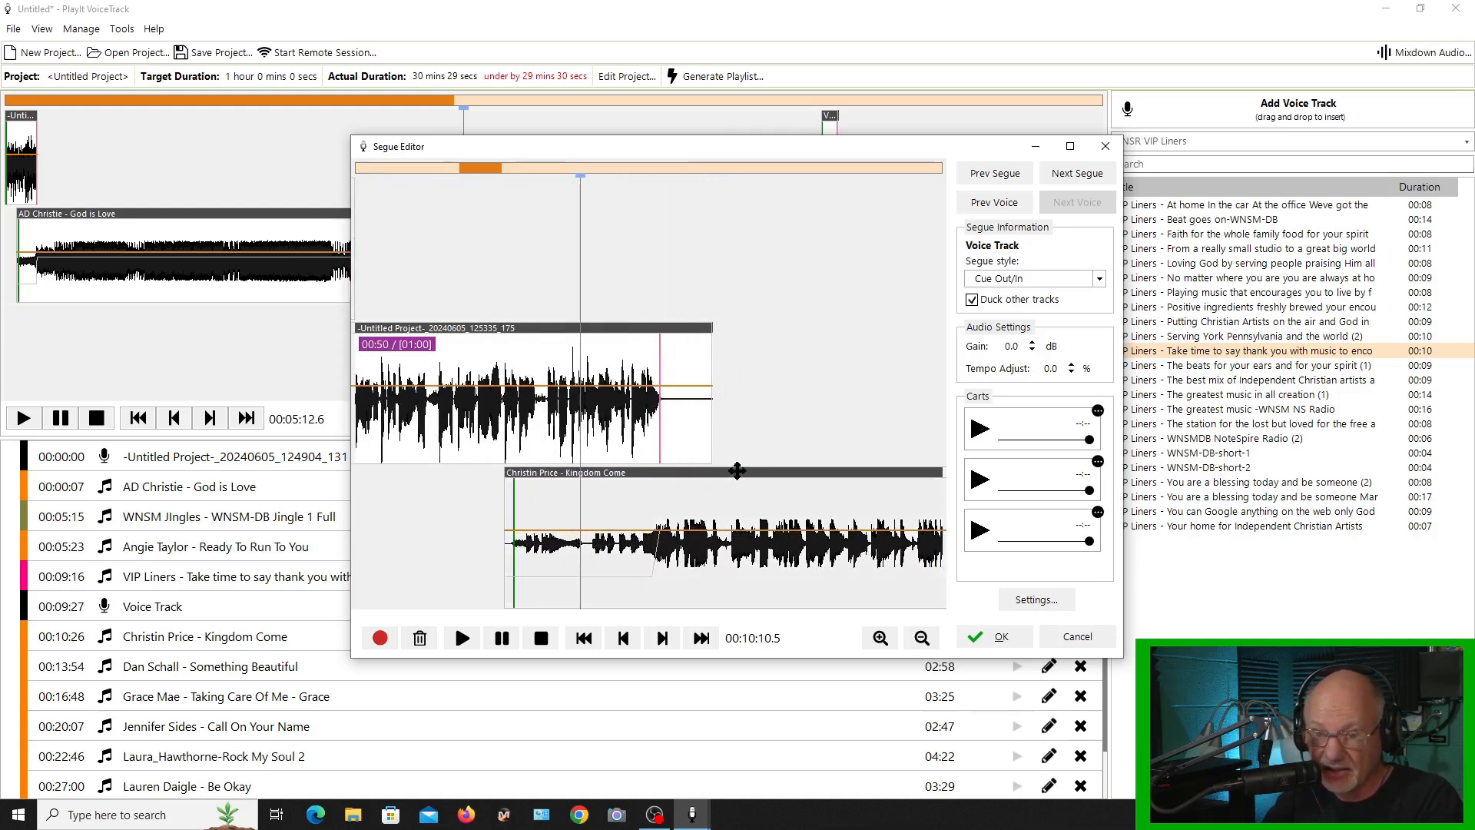
left_click_drag(737, 470, 734, 470)
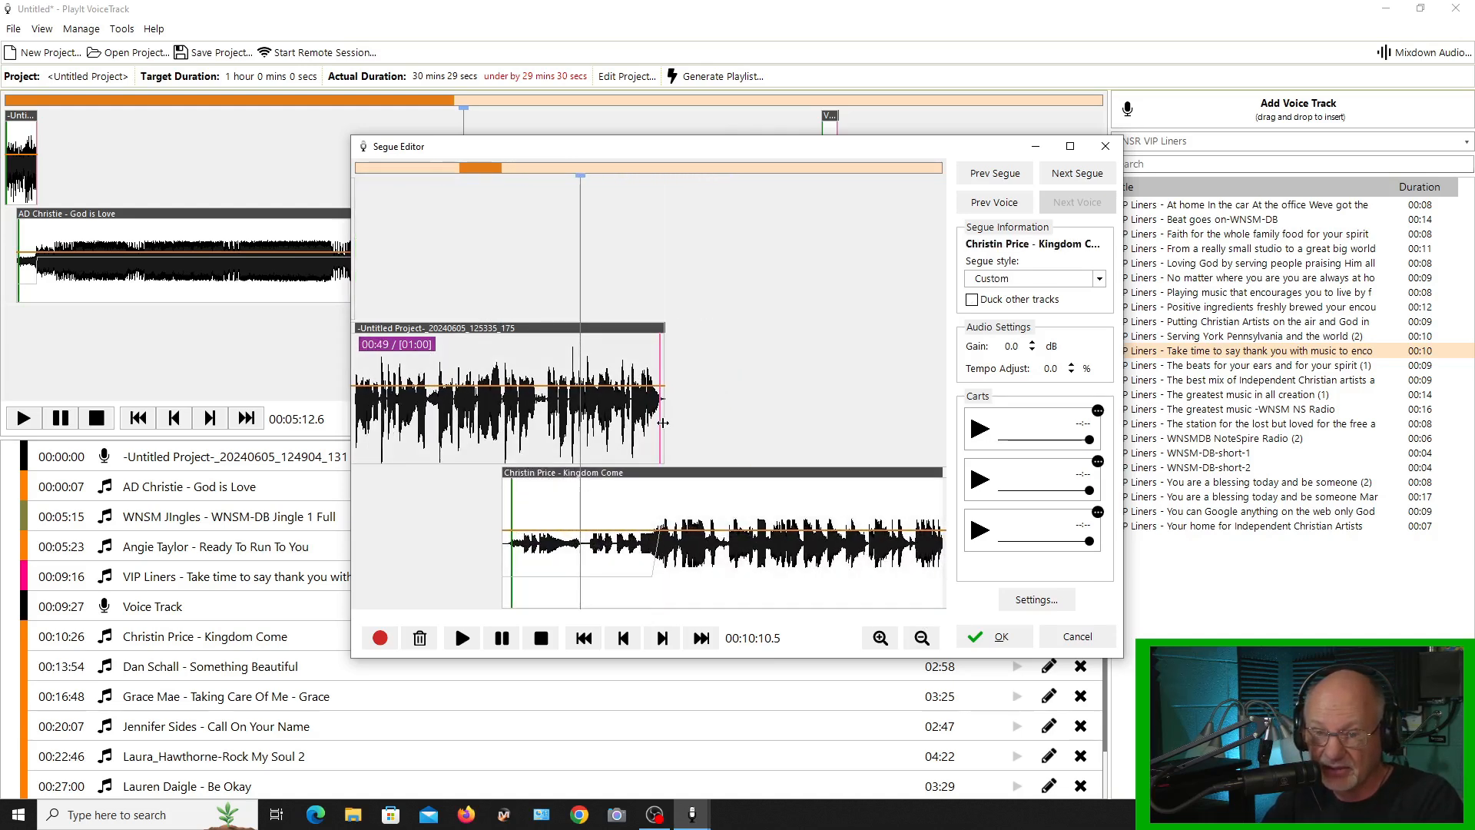
left_click(600, 299)
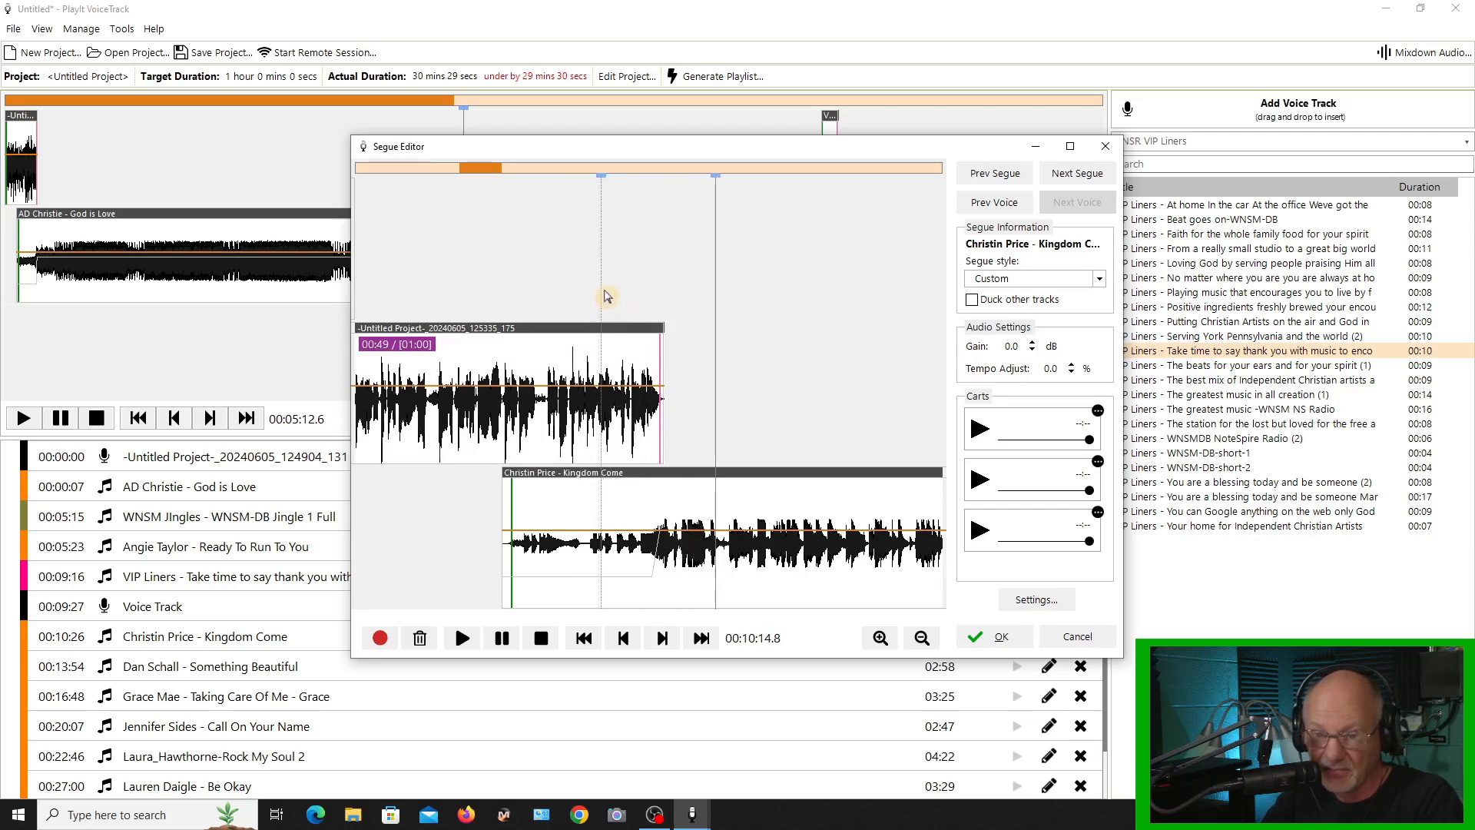
key("space")
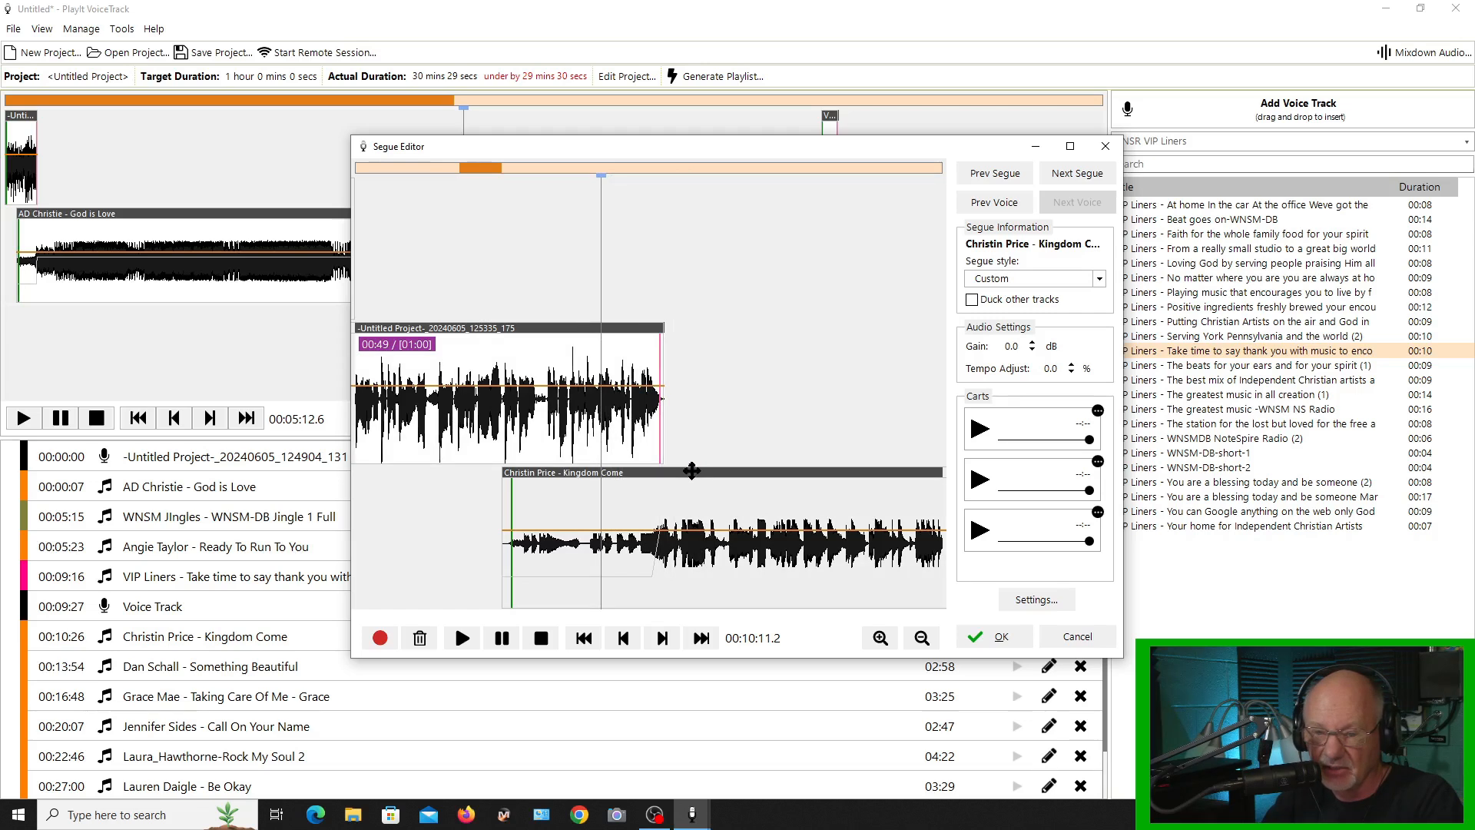
- Move "Christin Price - Kingdom Come" a little further forward beneath the voice, preview from about 00:10:11.3 and accept the segue
left_click_drag(692, 470, 683, 471)
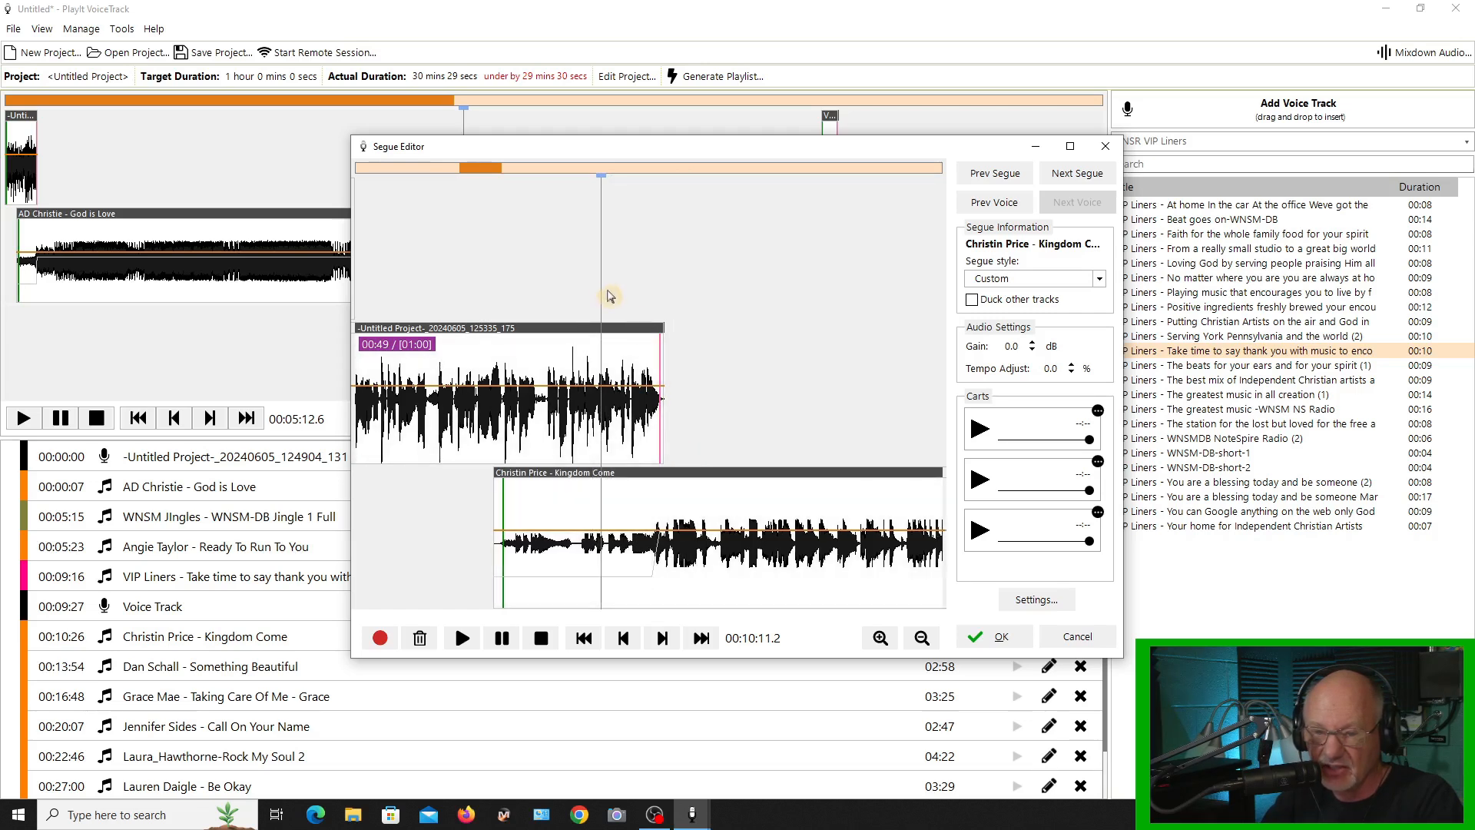
left_click(604, 289)
key("space")
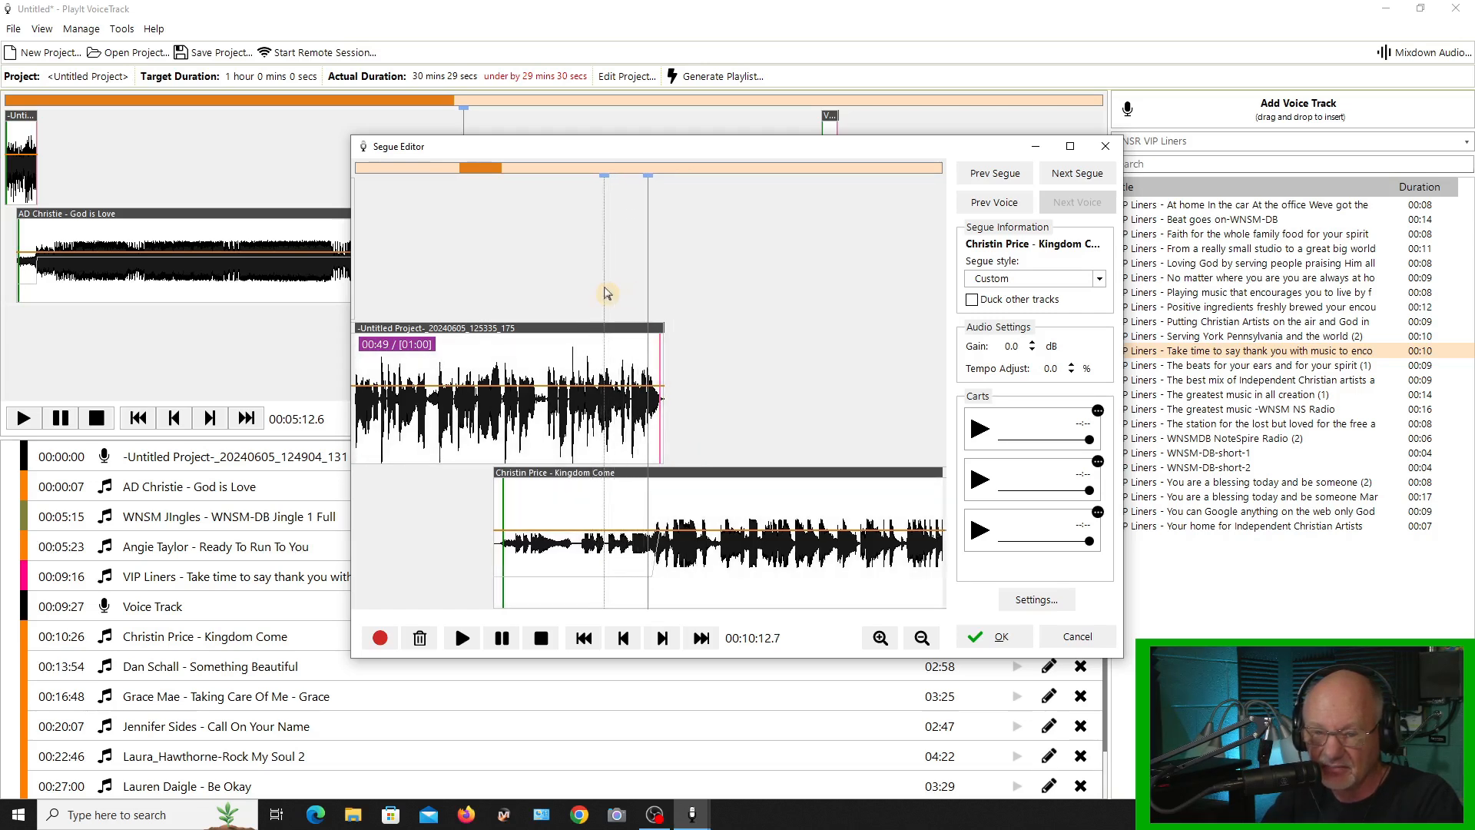
key("space")
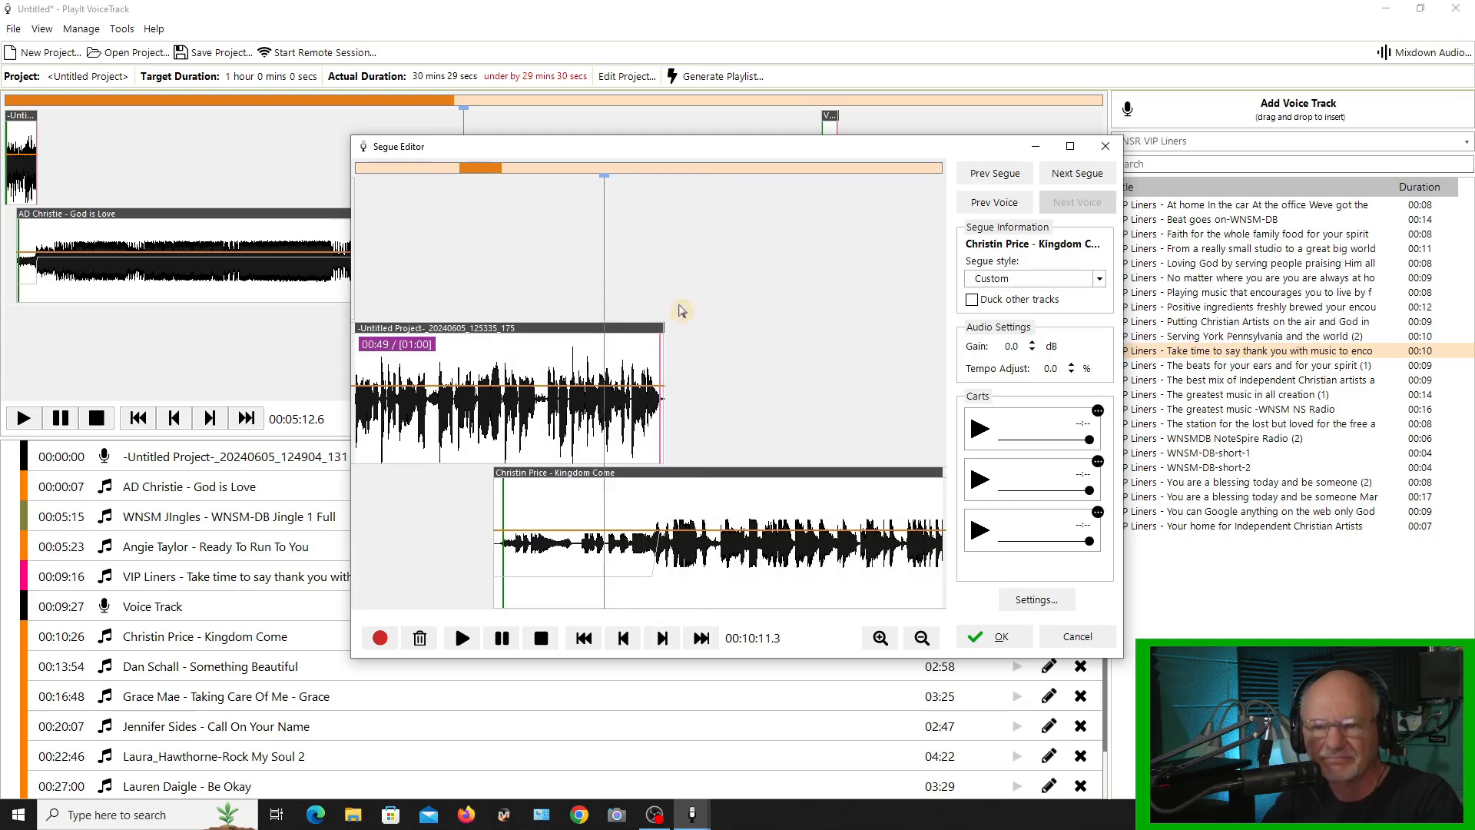
left_click(992, 639)
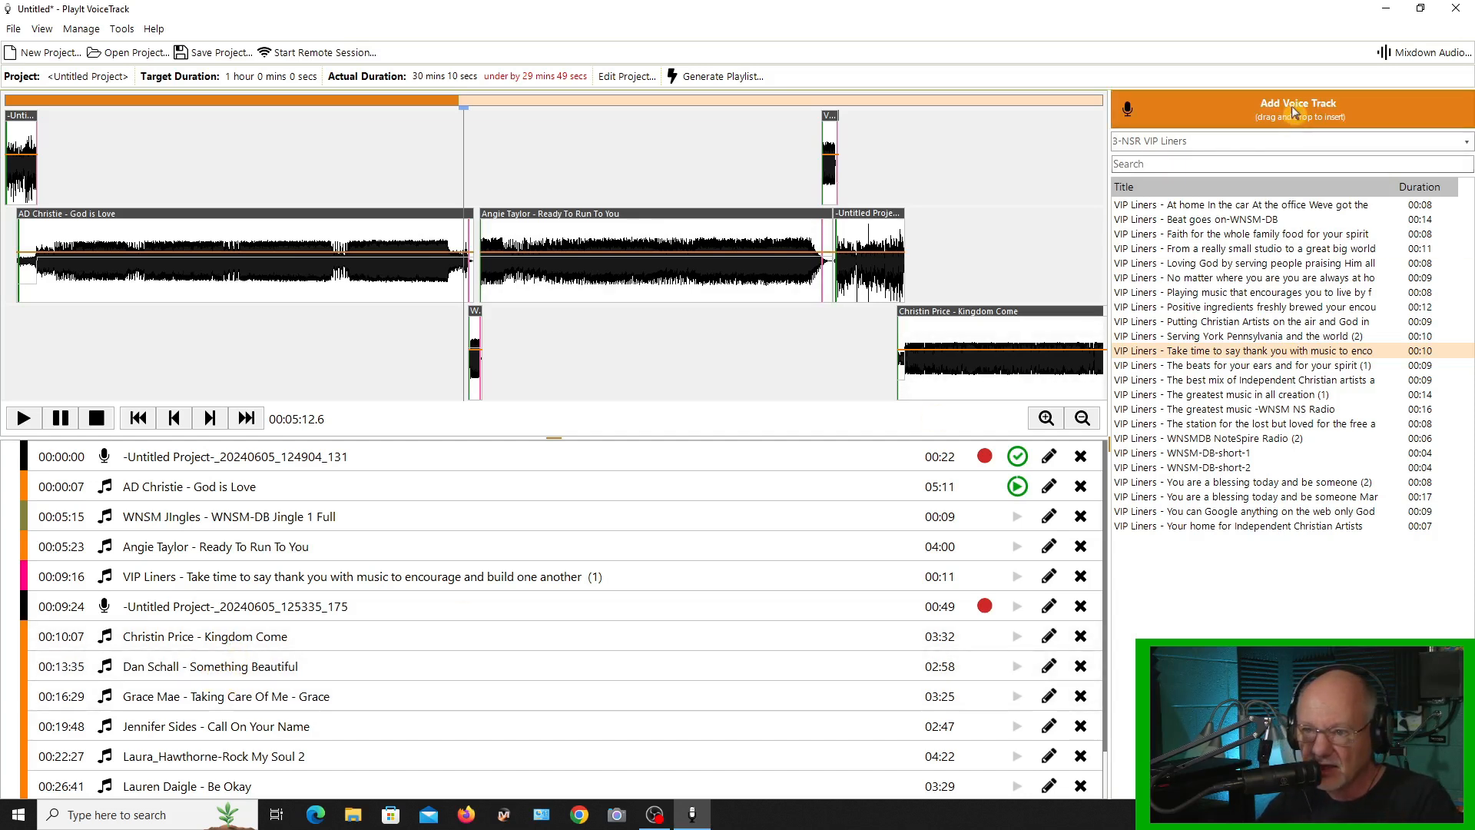
- Record a voice track of about 1:18 between "Dan Schall - Something Beautiful" and "Grace Mae - Taking Care Of Me", preview its ending and accept the segue
left_click_drag(1295, 112, 374, 687)
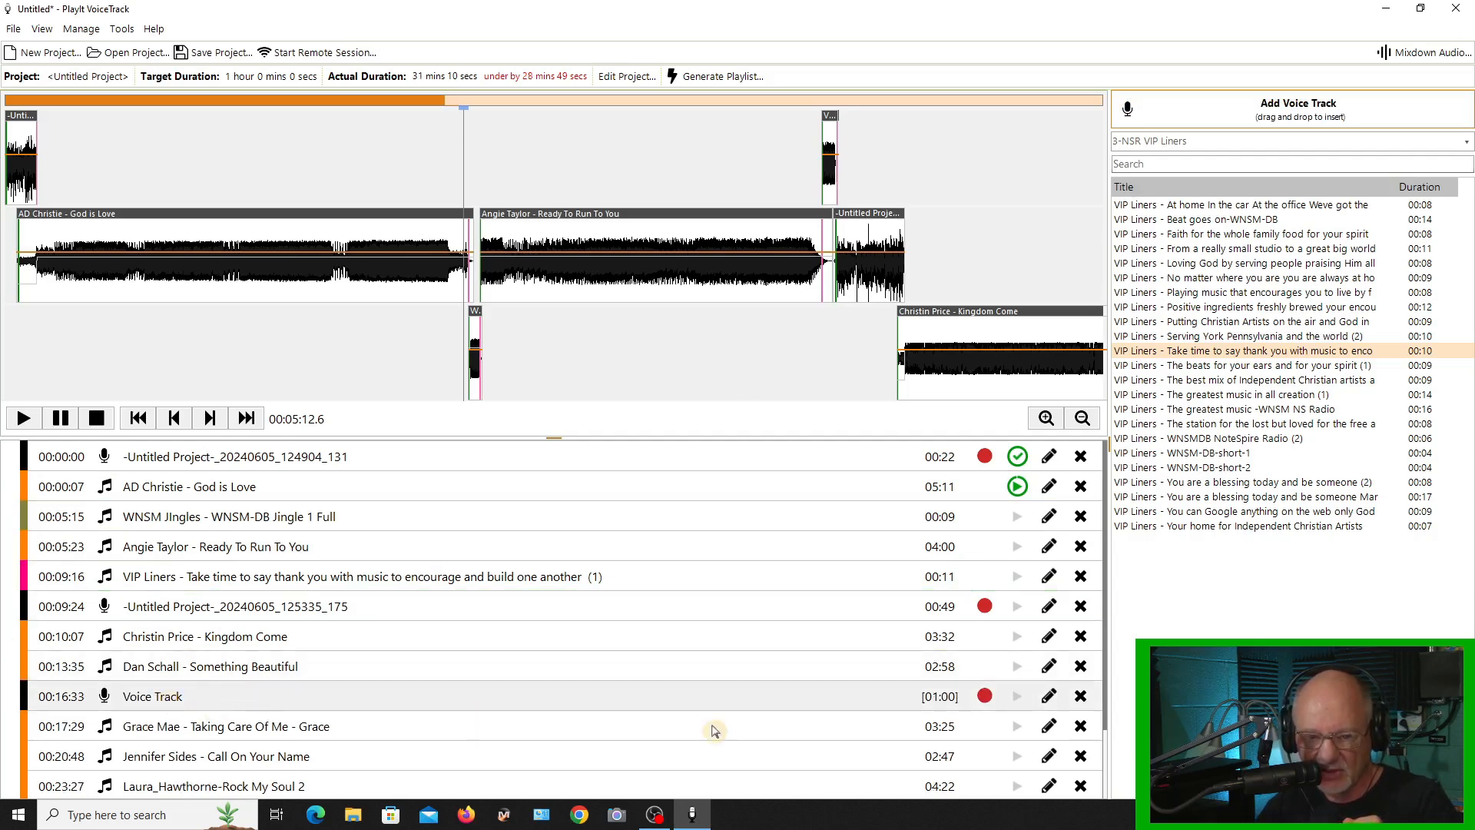
left_click(985, 696)
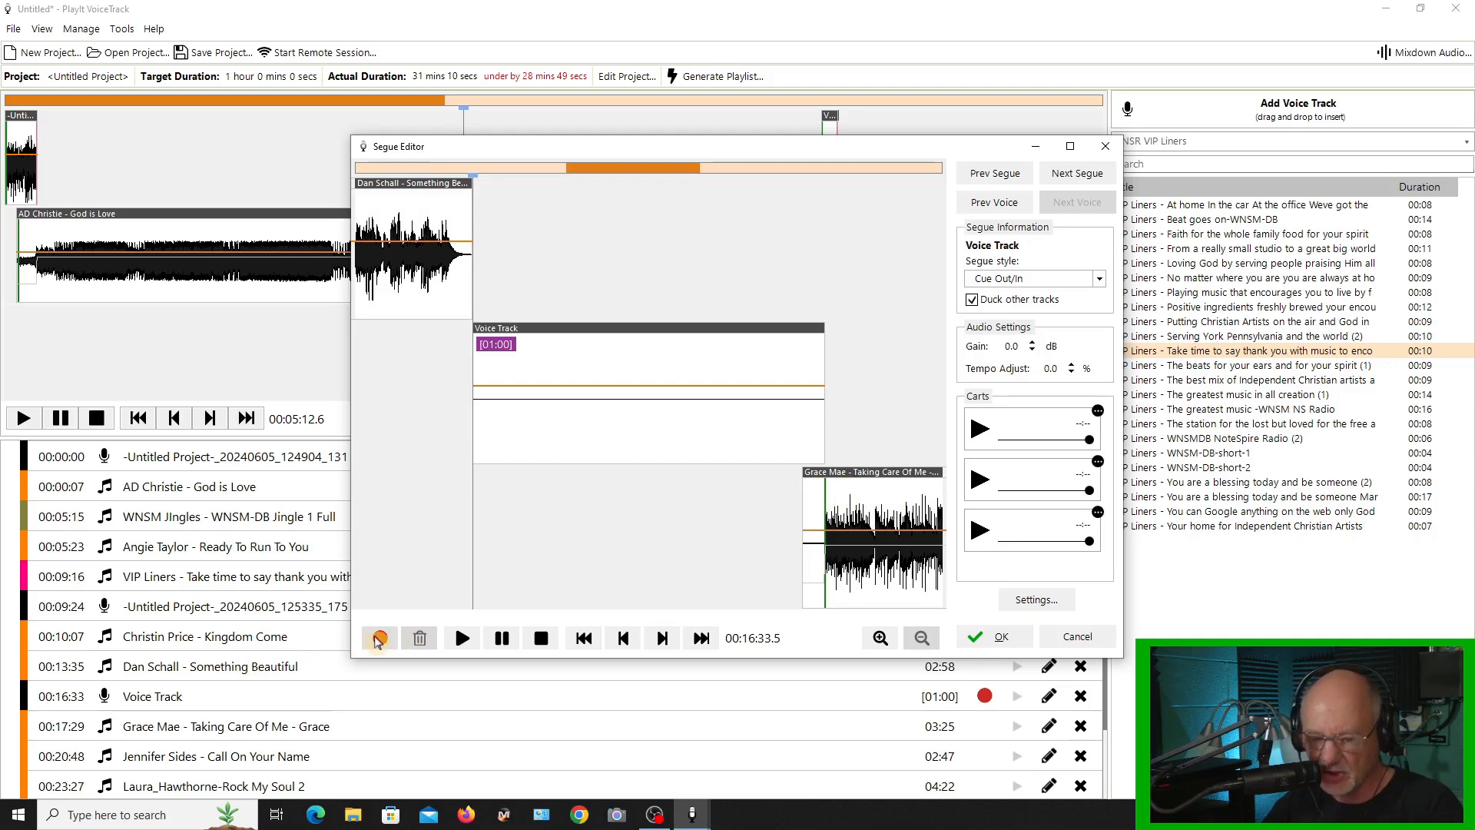
left_click(378, 640)
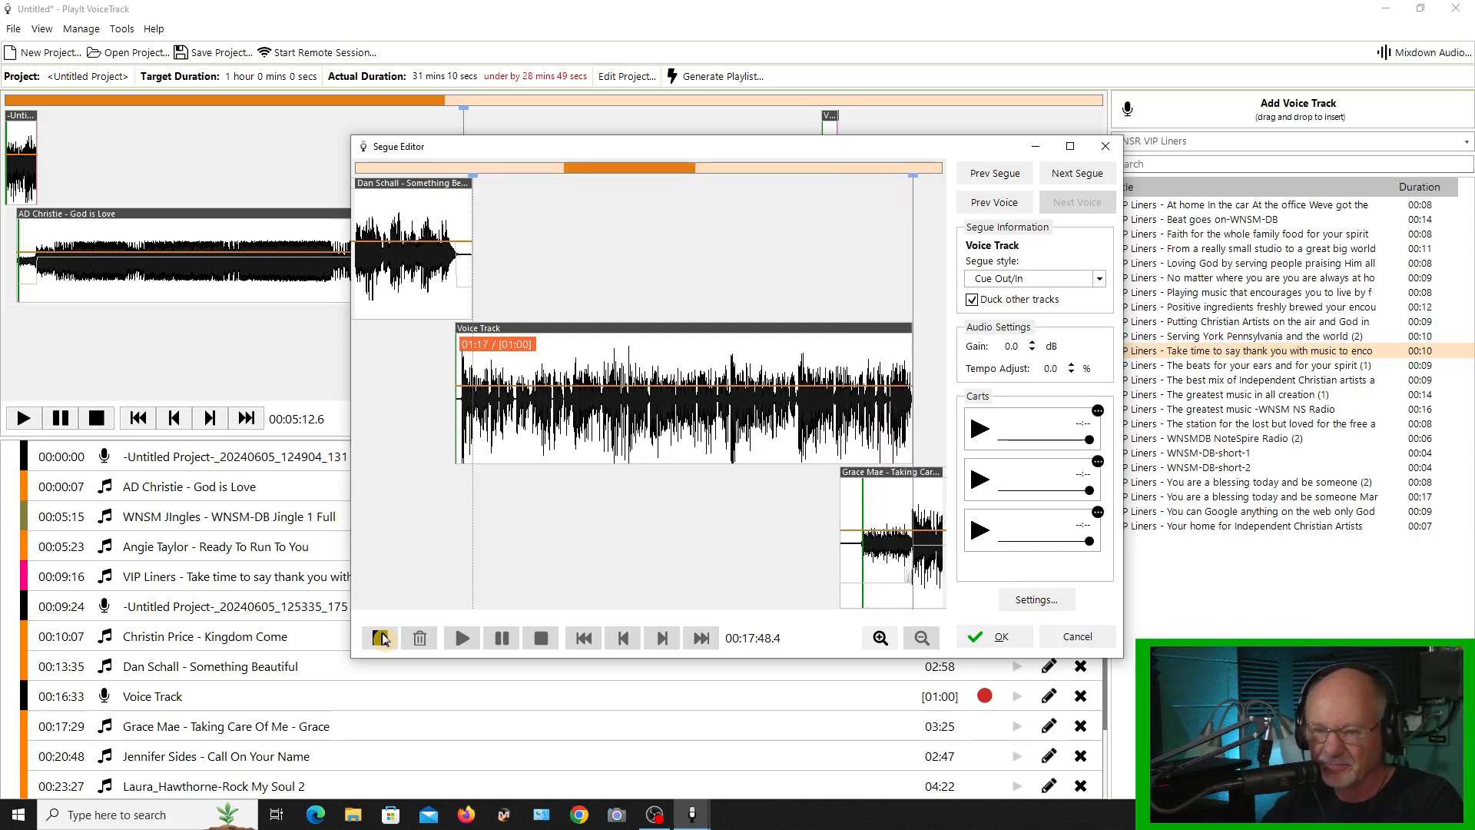
left_click(381, 638)
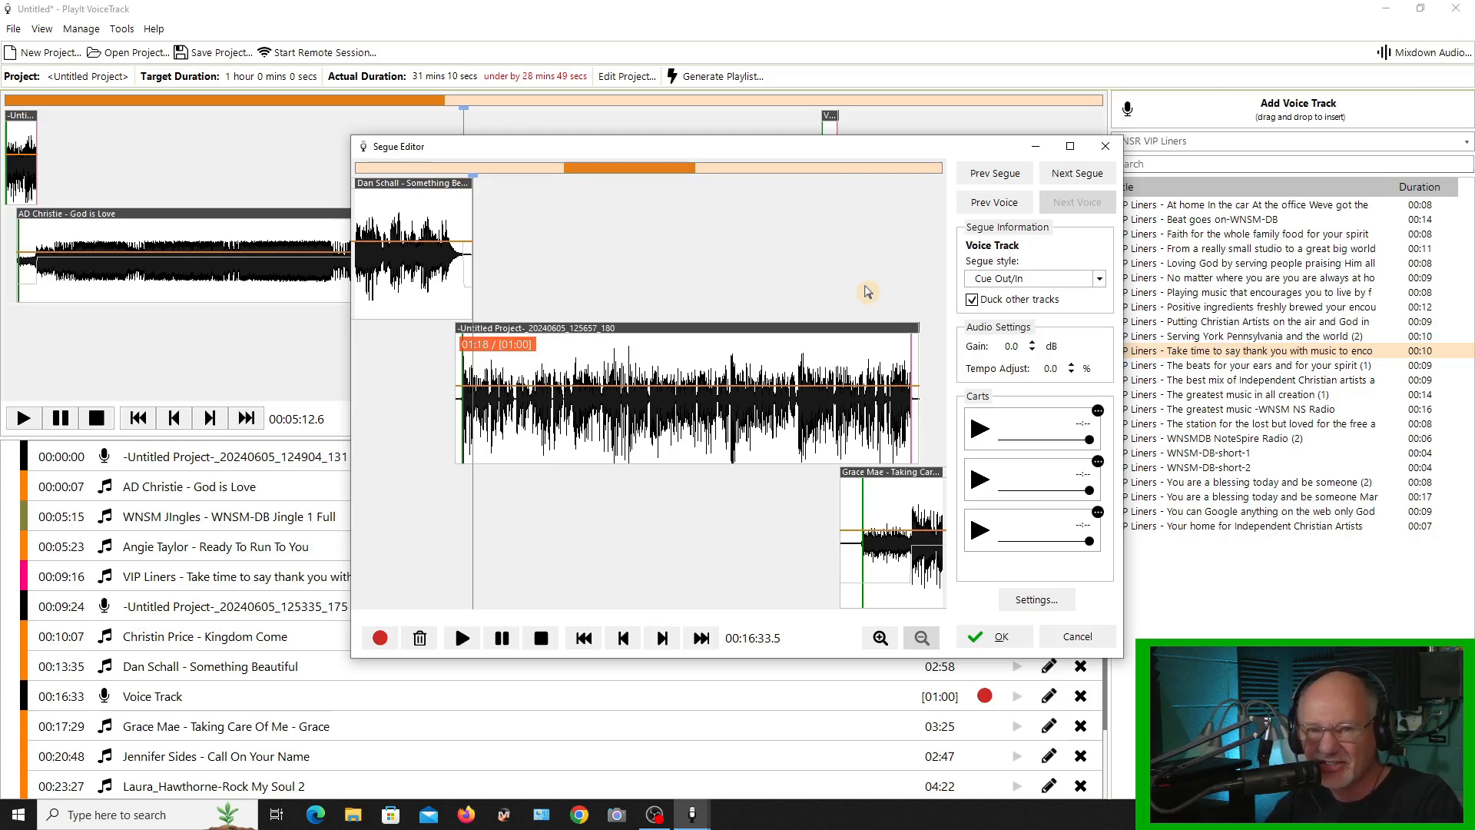
left_click(866, 291)
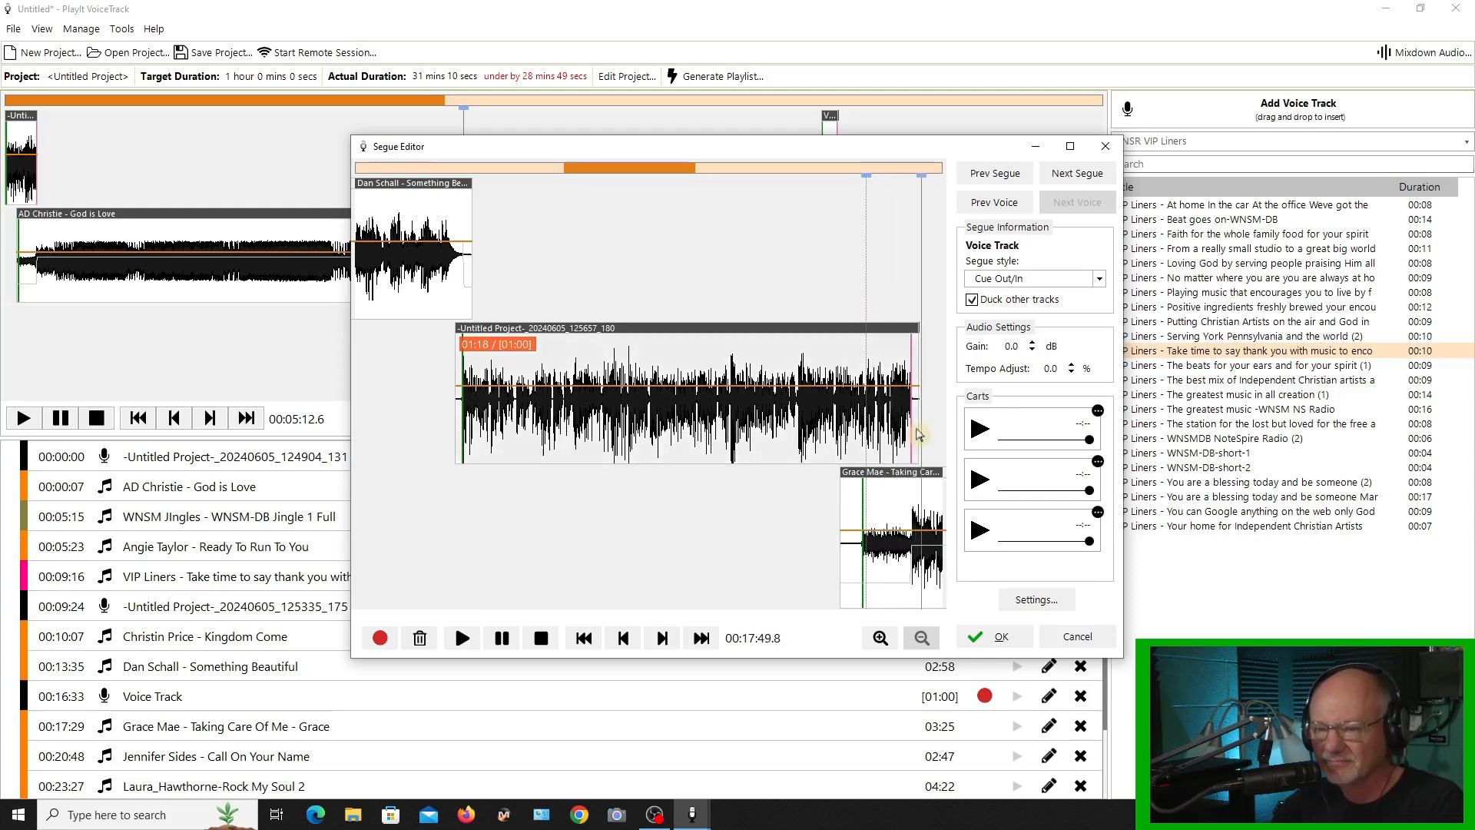
left_click(1000, 638)
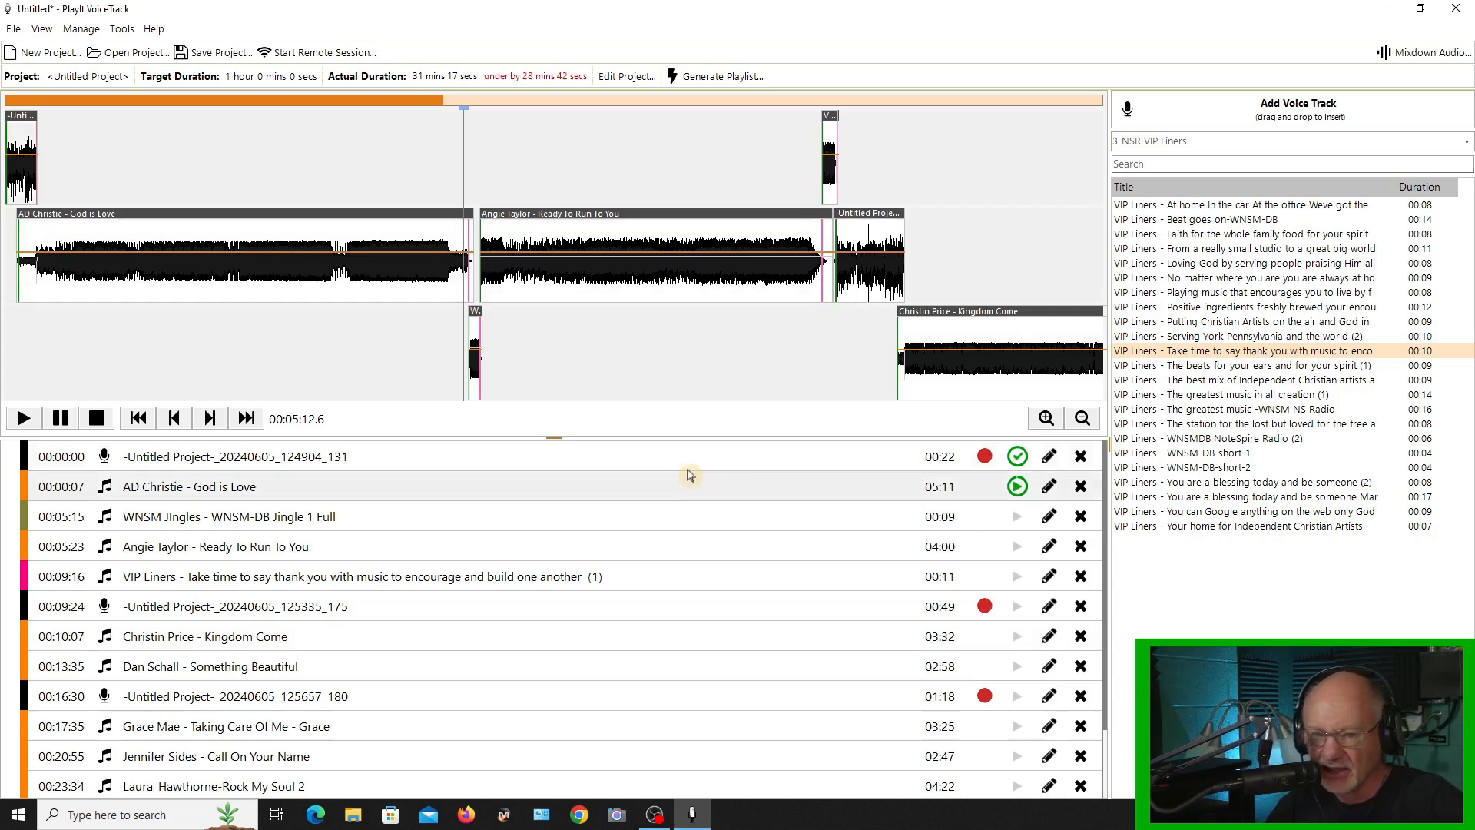
- Go to the end of the playlist, after "Lauren Daigle - Be Okay"
scroll(684, 507, "down", 2)
scroll(677, 549, "down", 1)
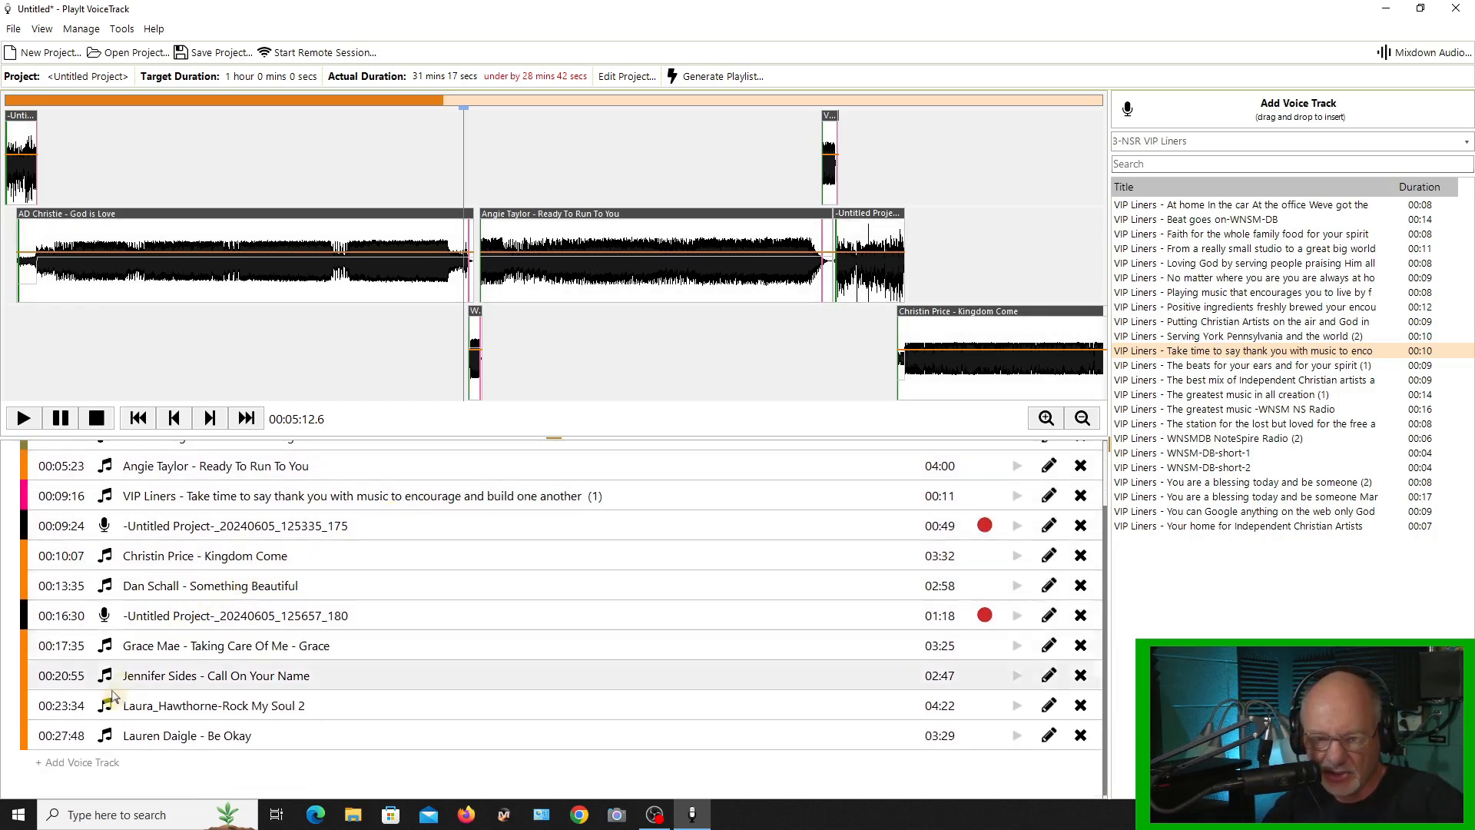
scroll(131, 750, "down", 1)
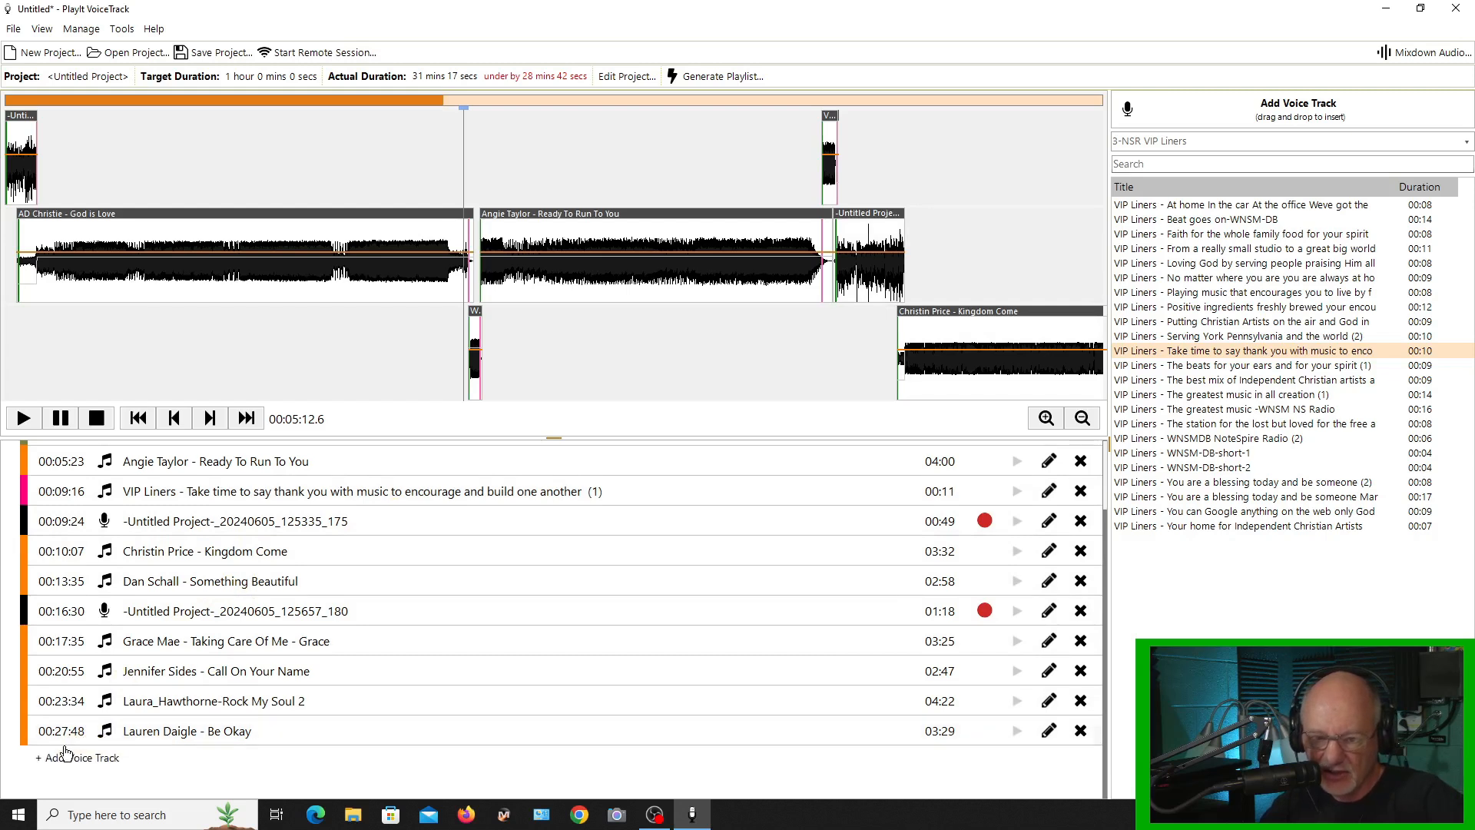